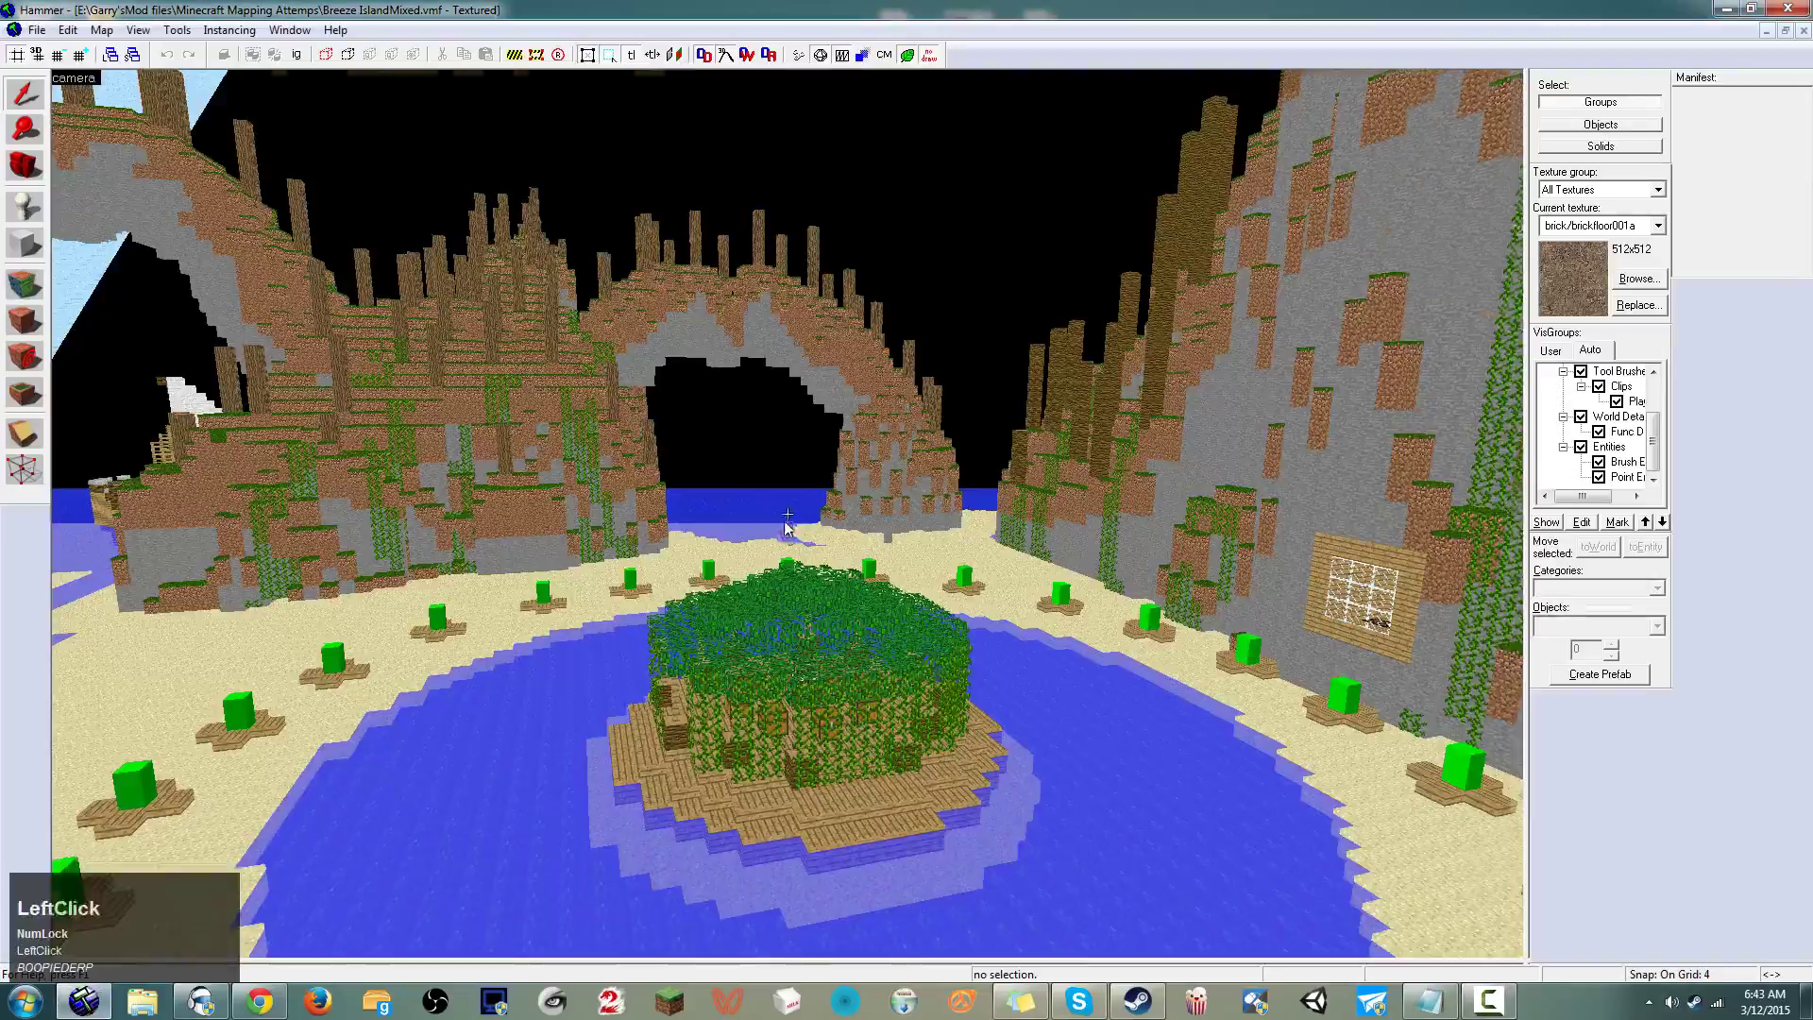
Examine the central pond, its leaf-covered hut and the surrounding cliffs in the Breeze IslandMixed map
{"action": "key", "text": "space"}
{"action": "key", "text": "s"}
{"action": "key", "text": "d"}
{"action": "key", "text": "w"}
{"action": "key", "text": "d"}
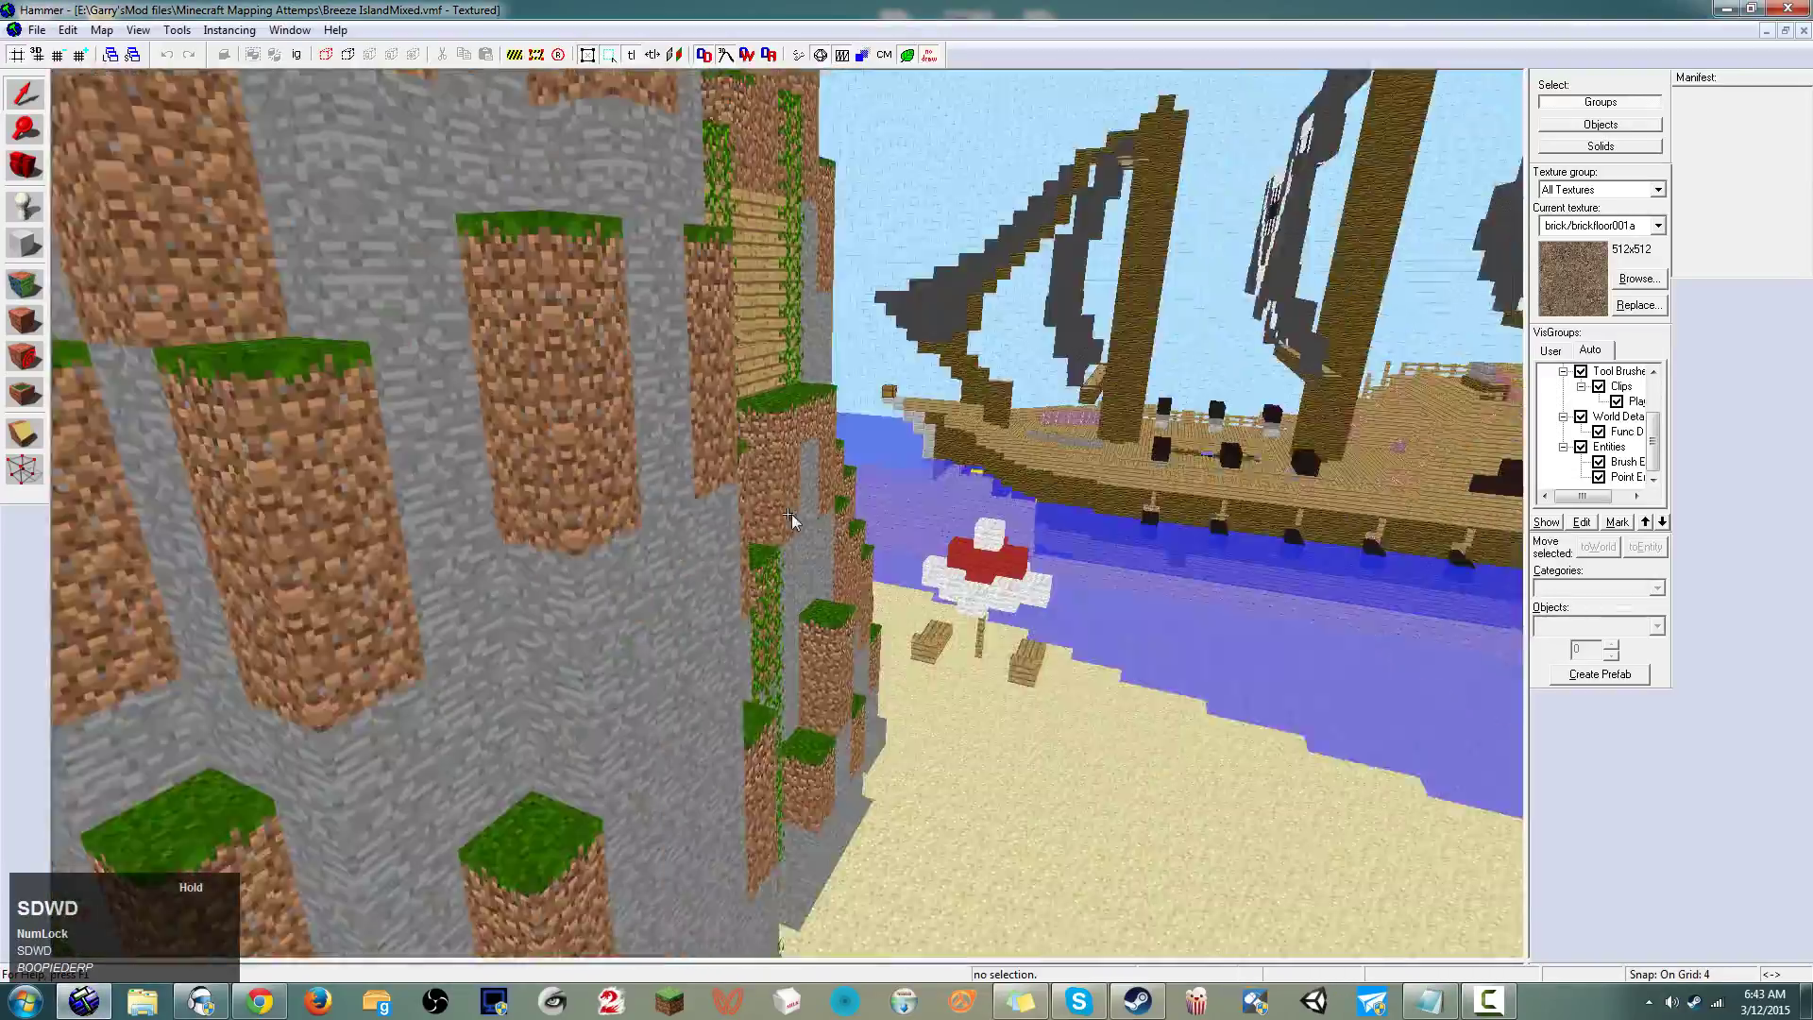
{"action": "key", "text": "w"}
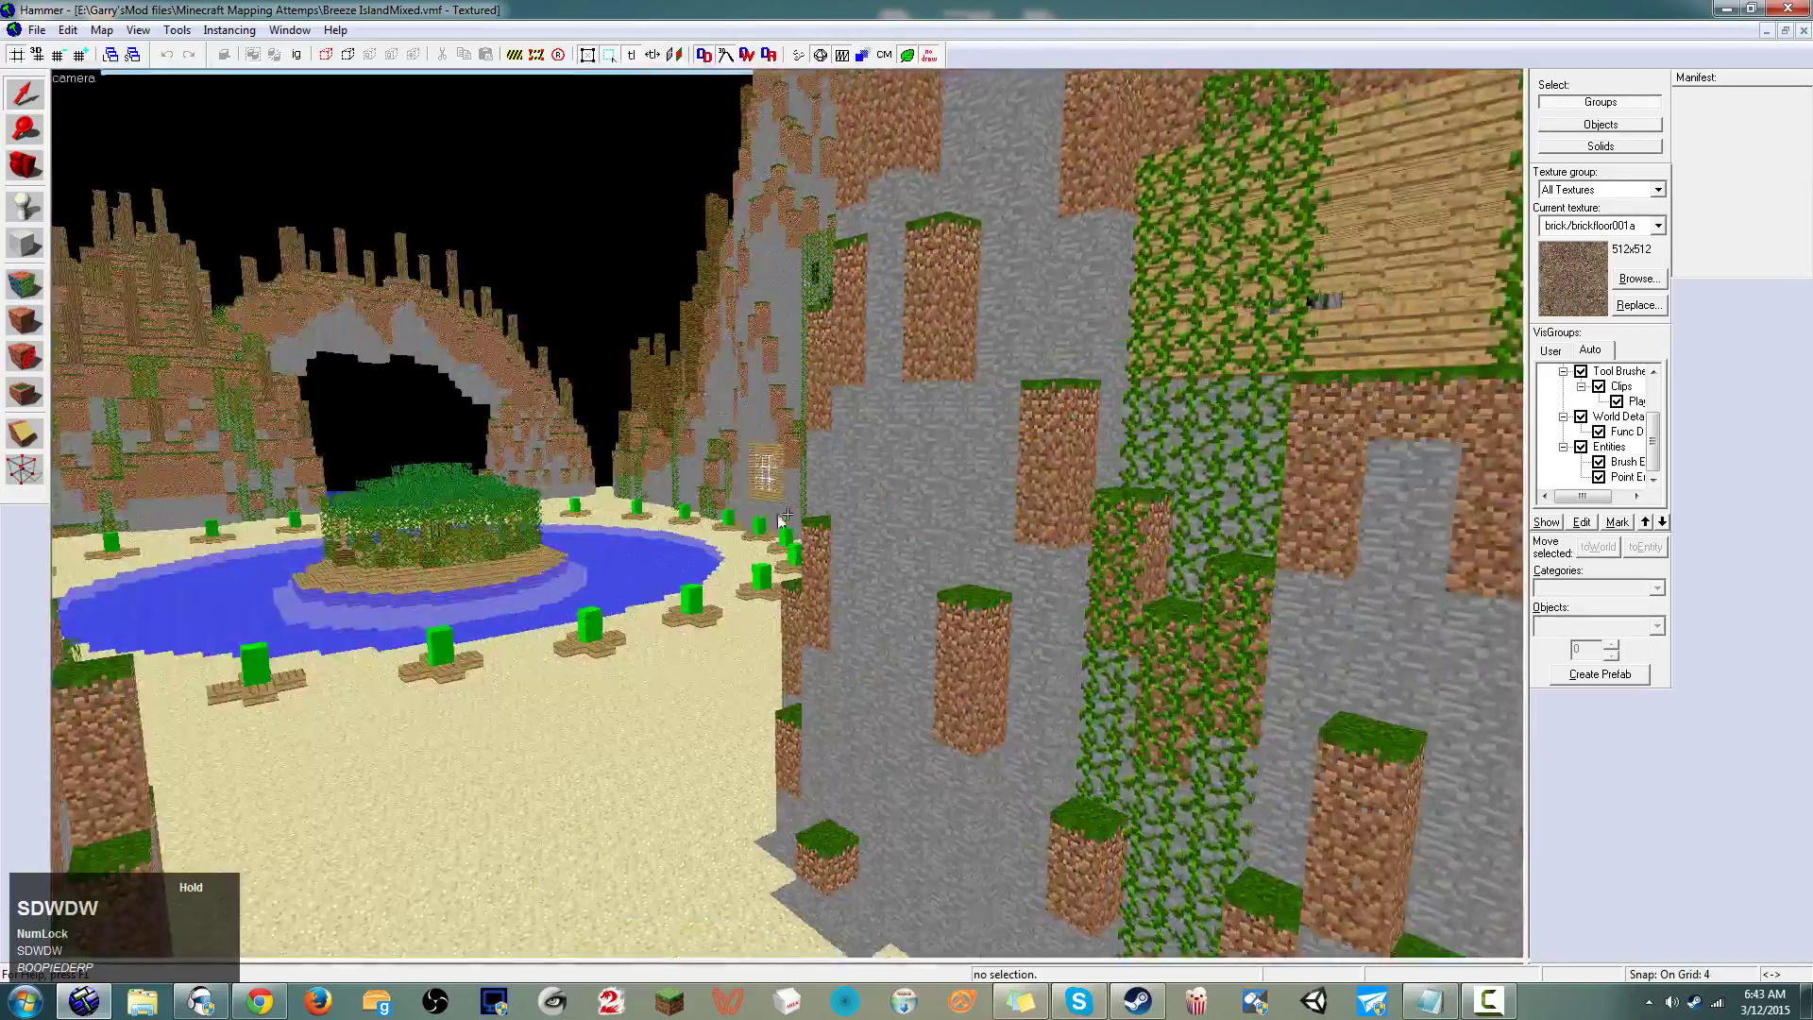
{"action": "key", "text": "w"}
{"action": "key", "text": "w"}
{"action": "key", "text": "d"}
{"action": "key", "text": "d"}
{"action": "key", "text": "d"}
{"action": "key", "text": "d"}
{"action": "key", "text": "d"}
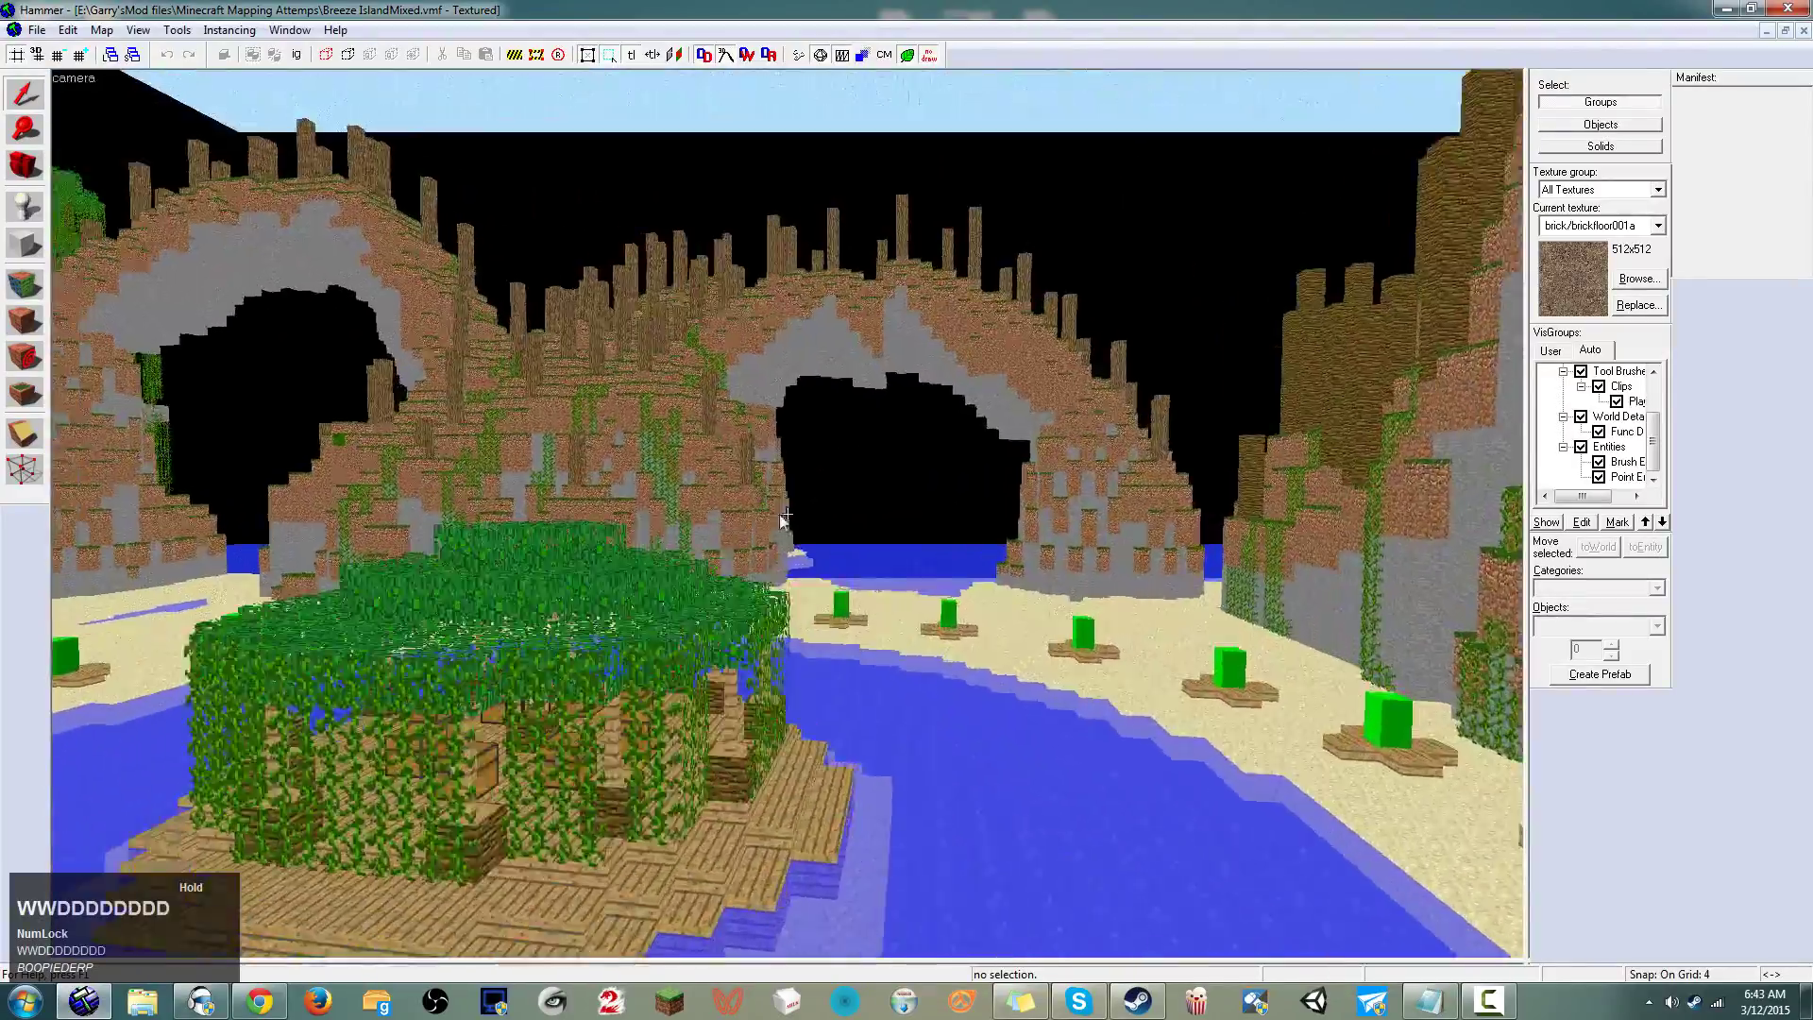
{"action": "key", "text": "d"}
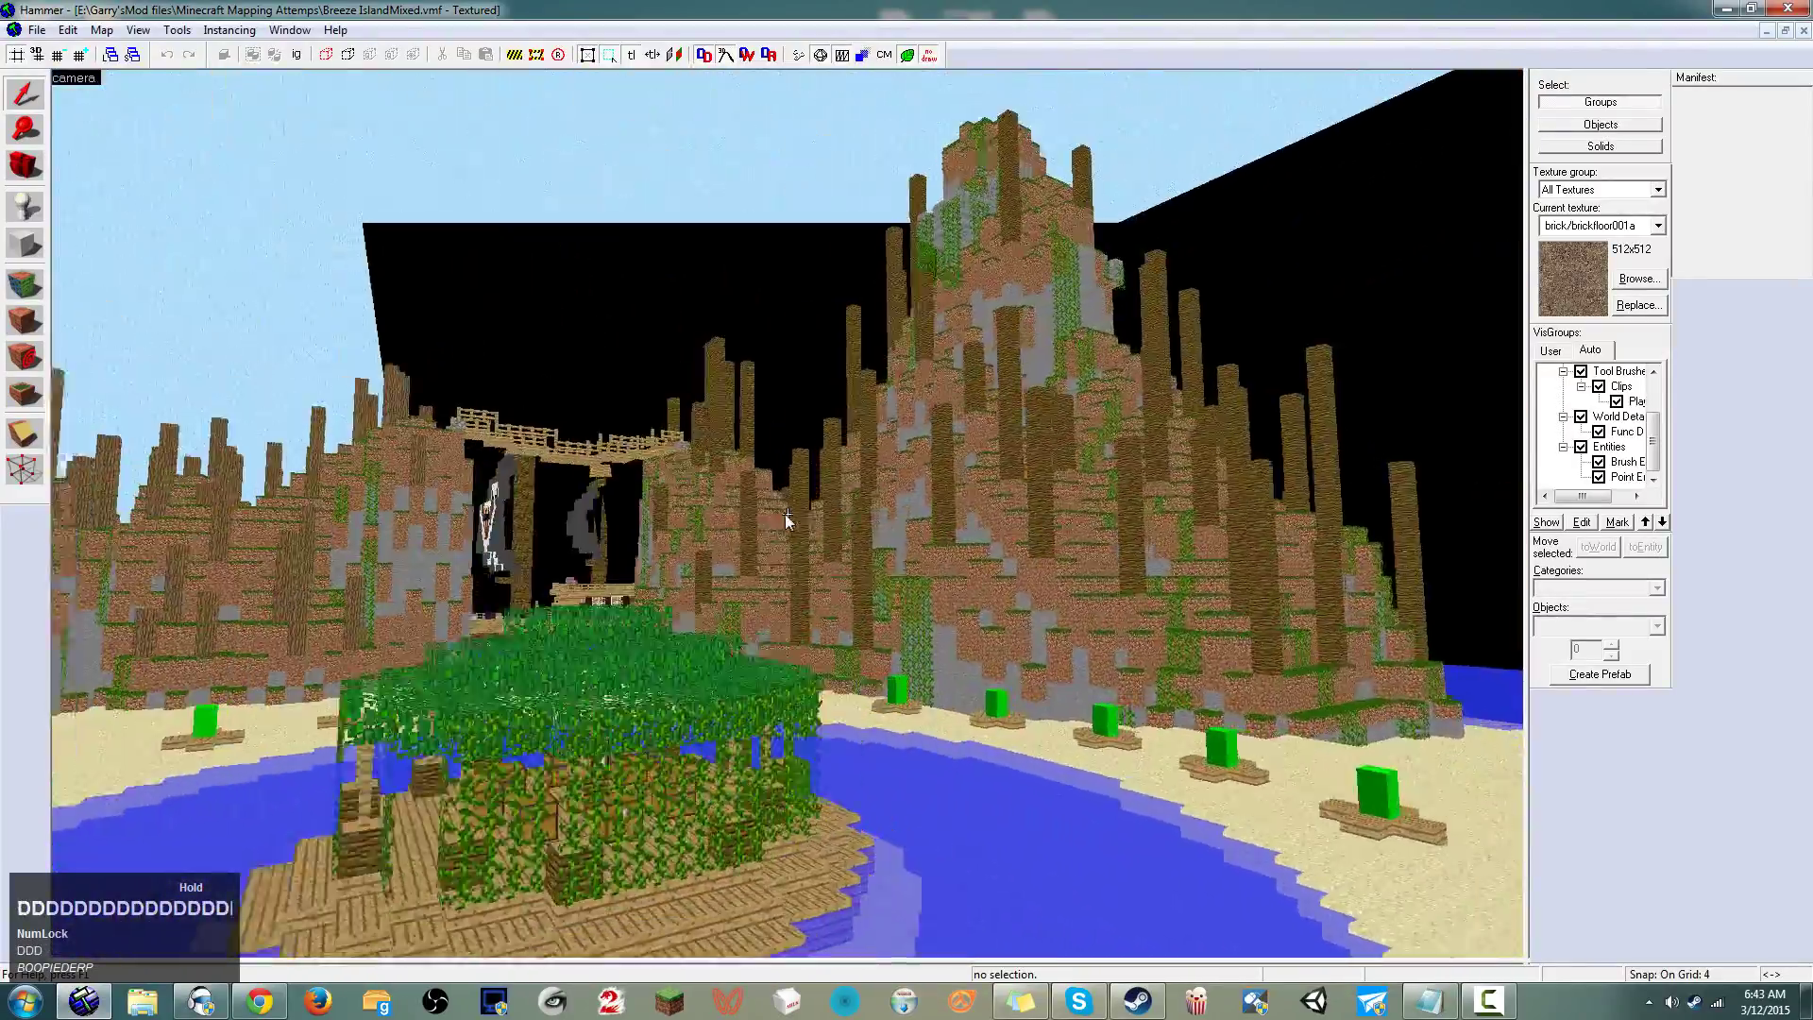
{"action": "key", "text": "s"}
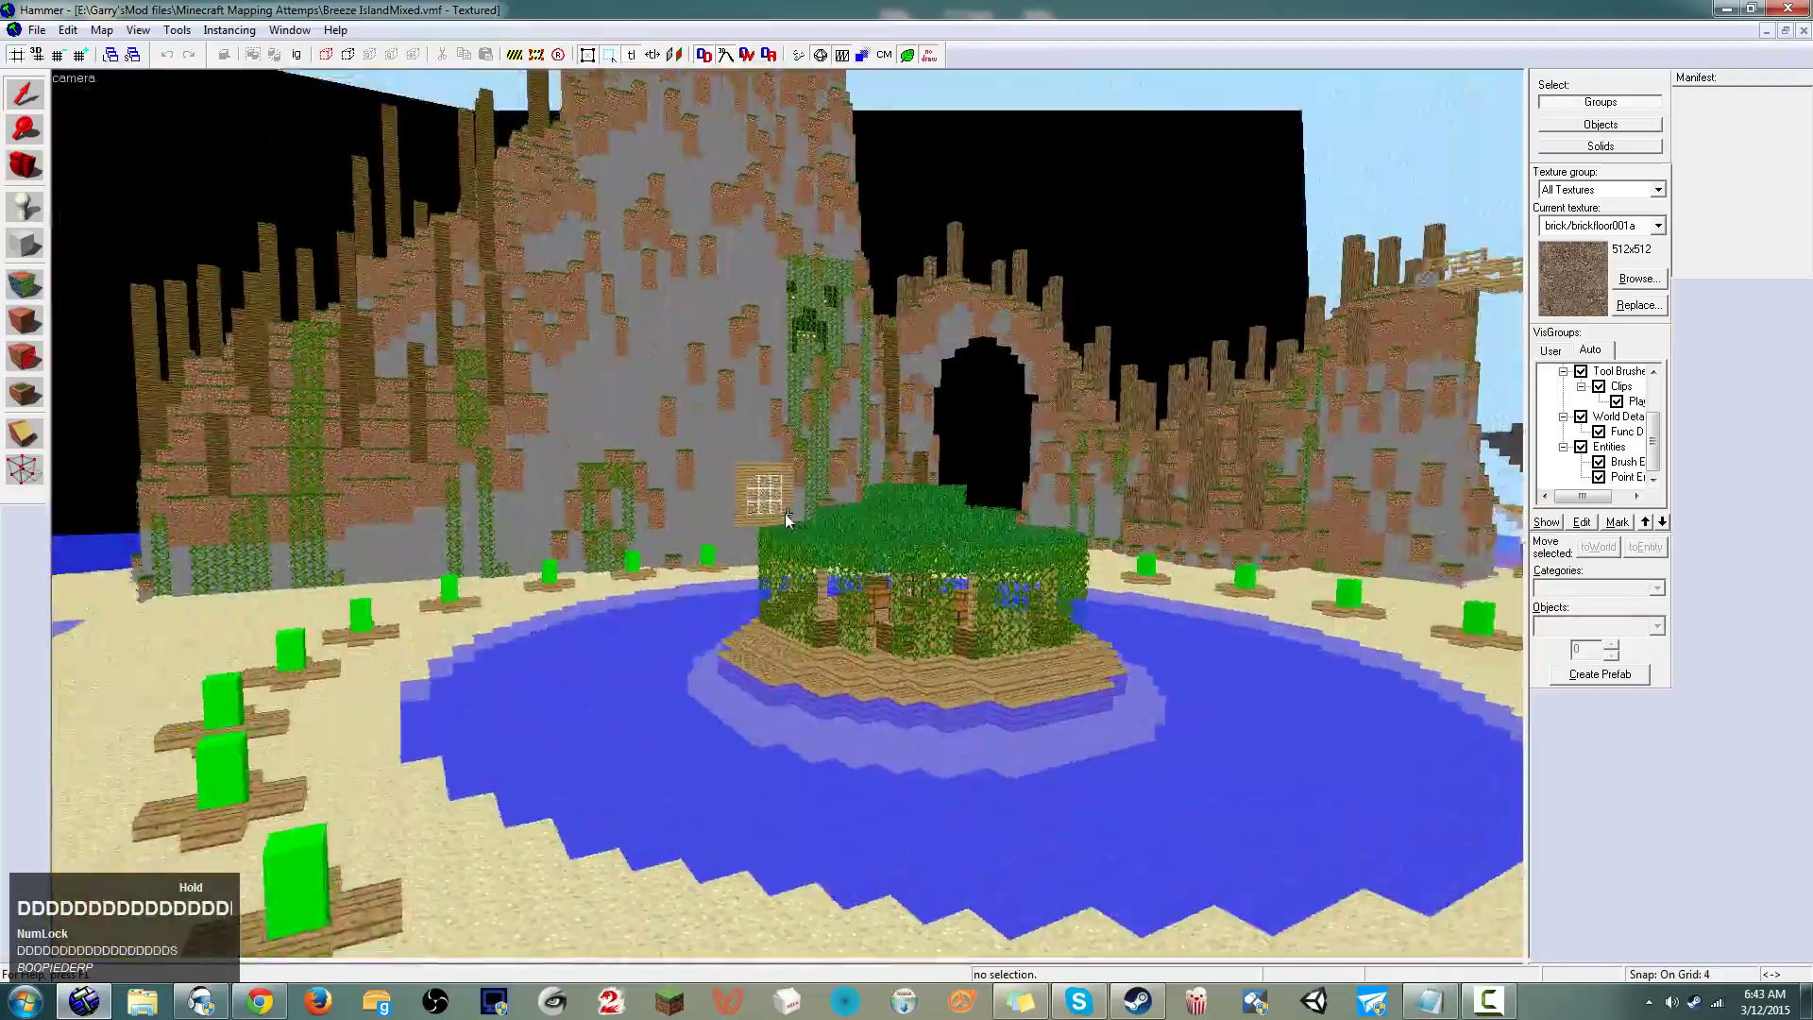
Examine the shipwreck, the large rock arch and the green player spawns on the beach around the pond
{"action": "key", "text": "a"}
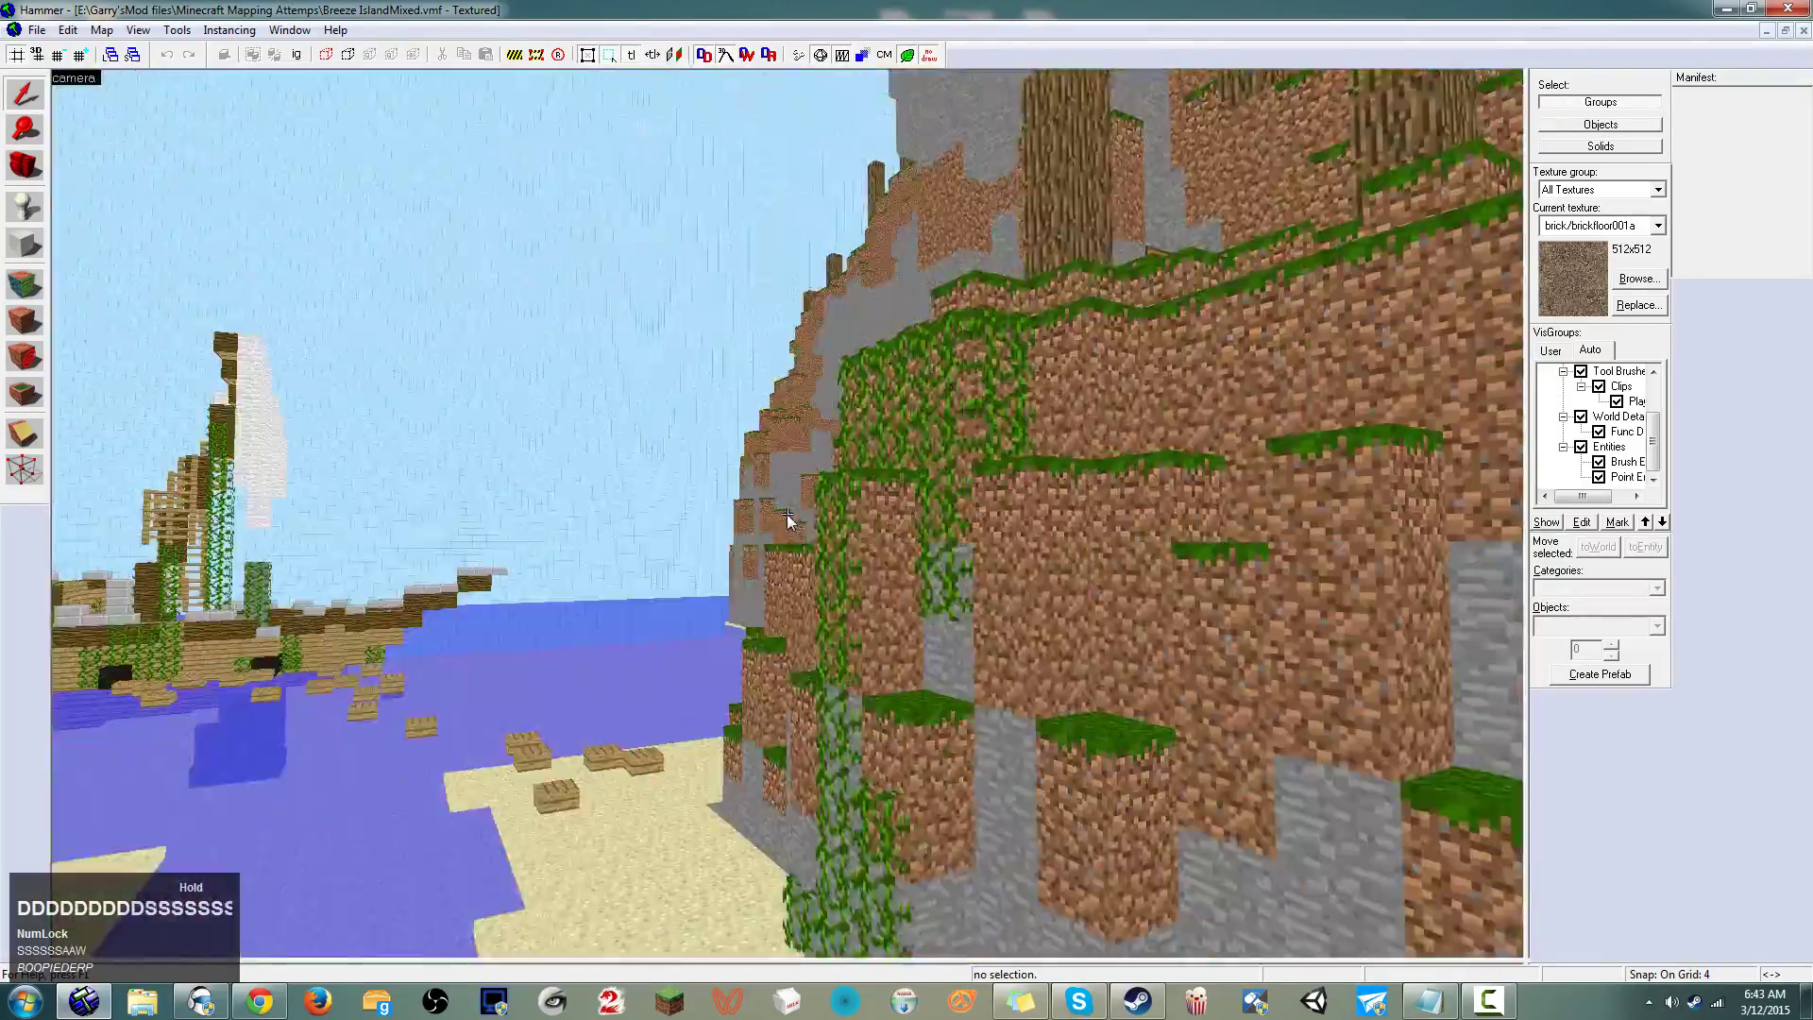
{"action": "key", "text": "a"}
{"action": "key", "text": "w"}
{"action": "key", "text": "a"}
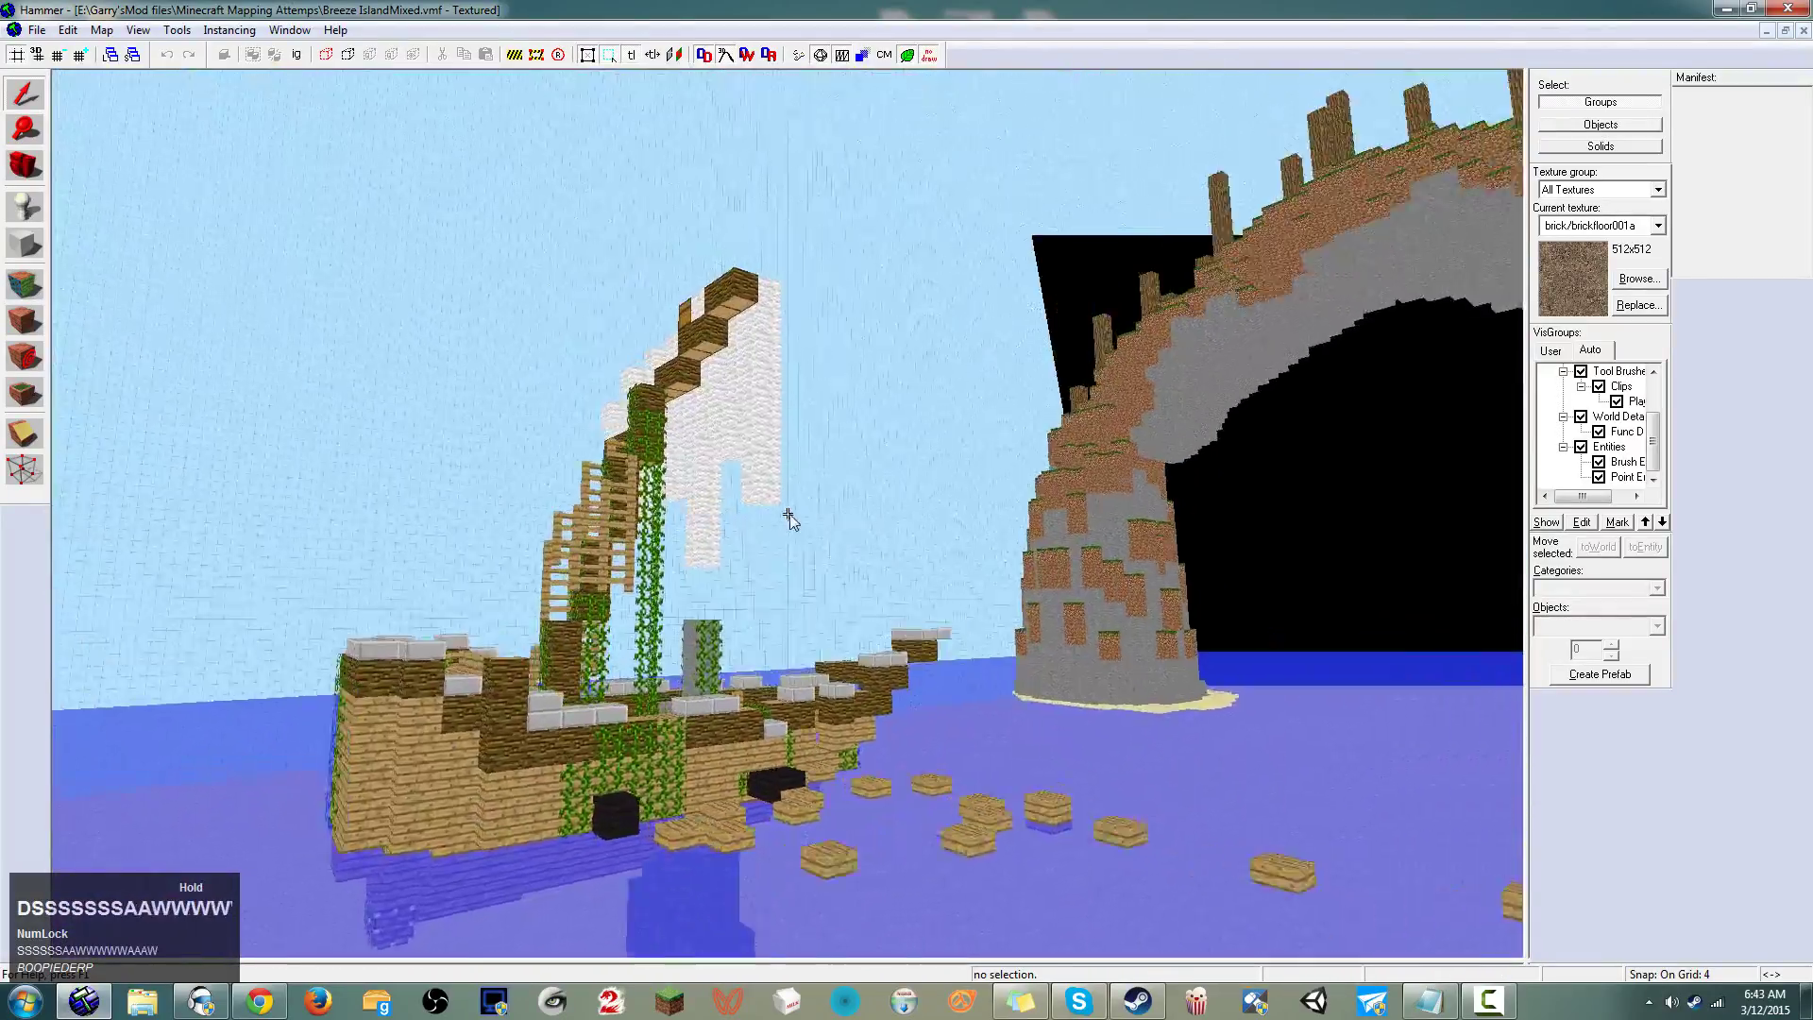
{"action": "key", "text": "d"}
{"action": "key", "text": "w"}
{"action": "key", "text": "w"}
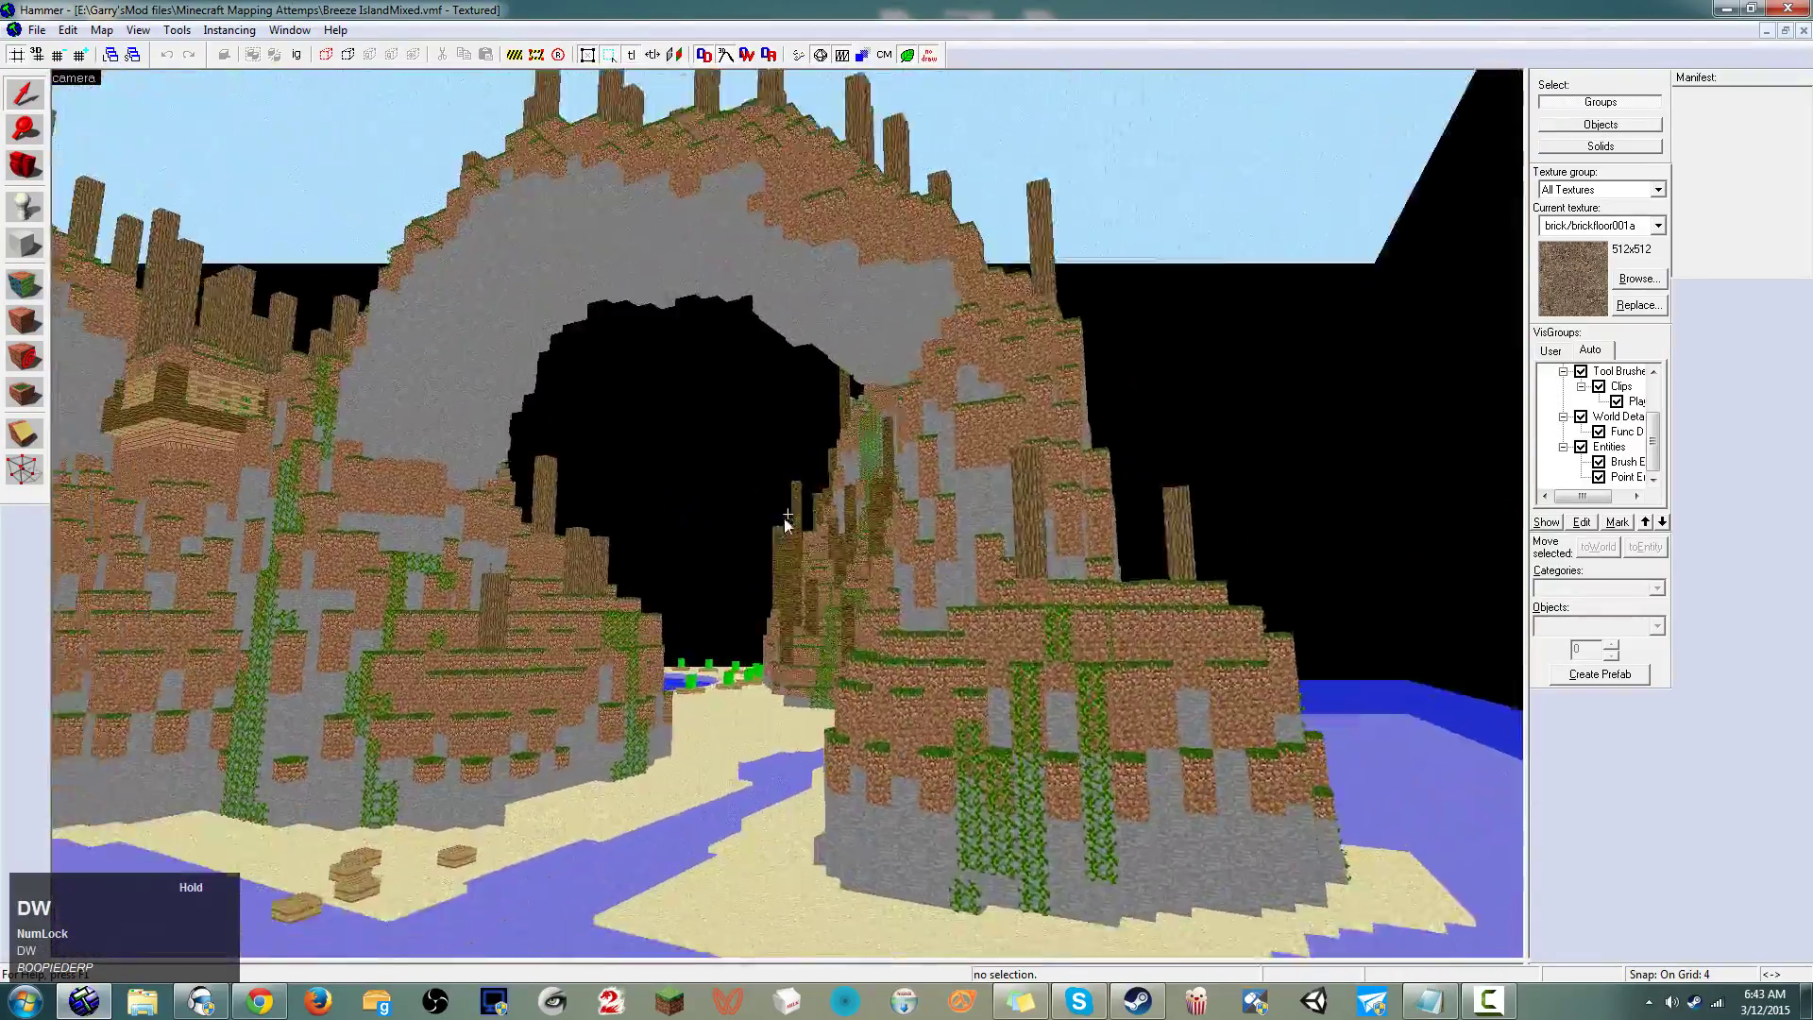
{"action": "key", "text": "w"}
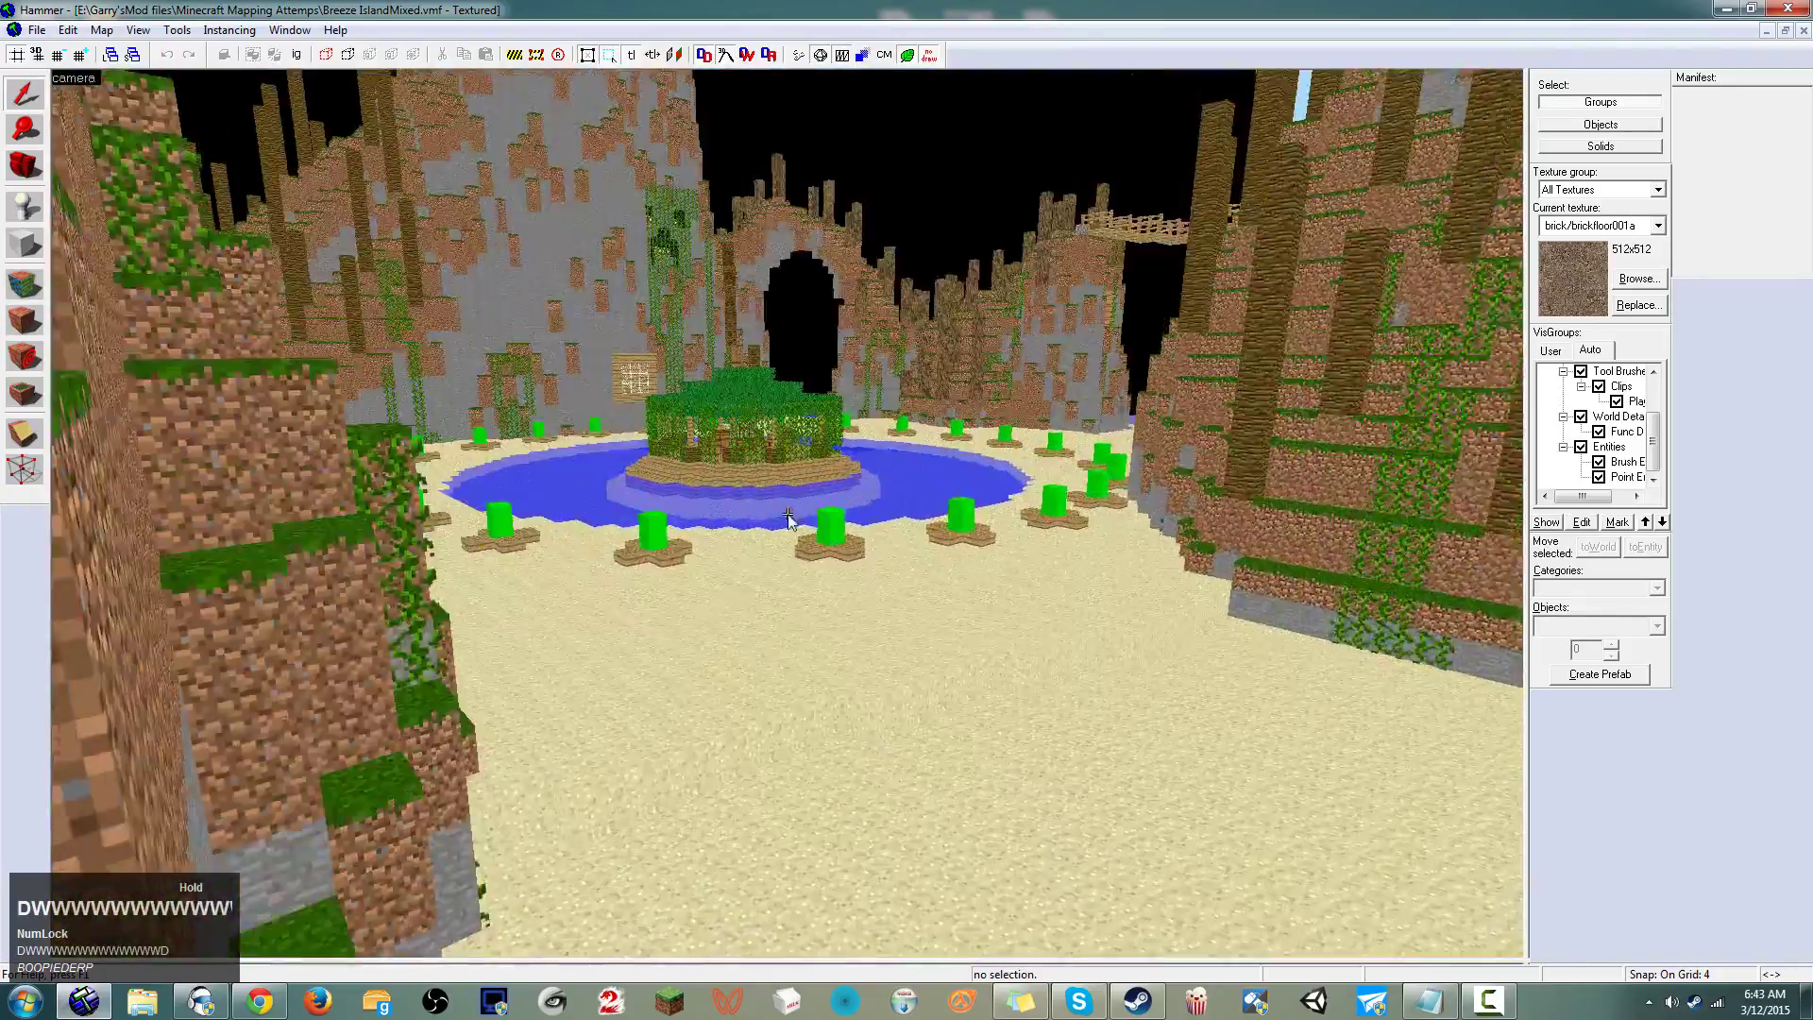
{"action": "left_click", "coordinate": [786, 514]}
{"action": "key", "text": "w"}
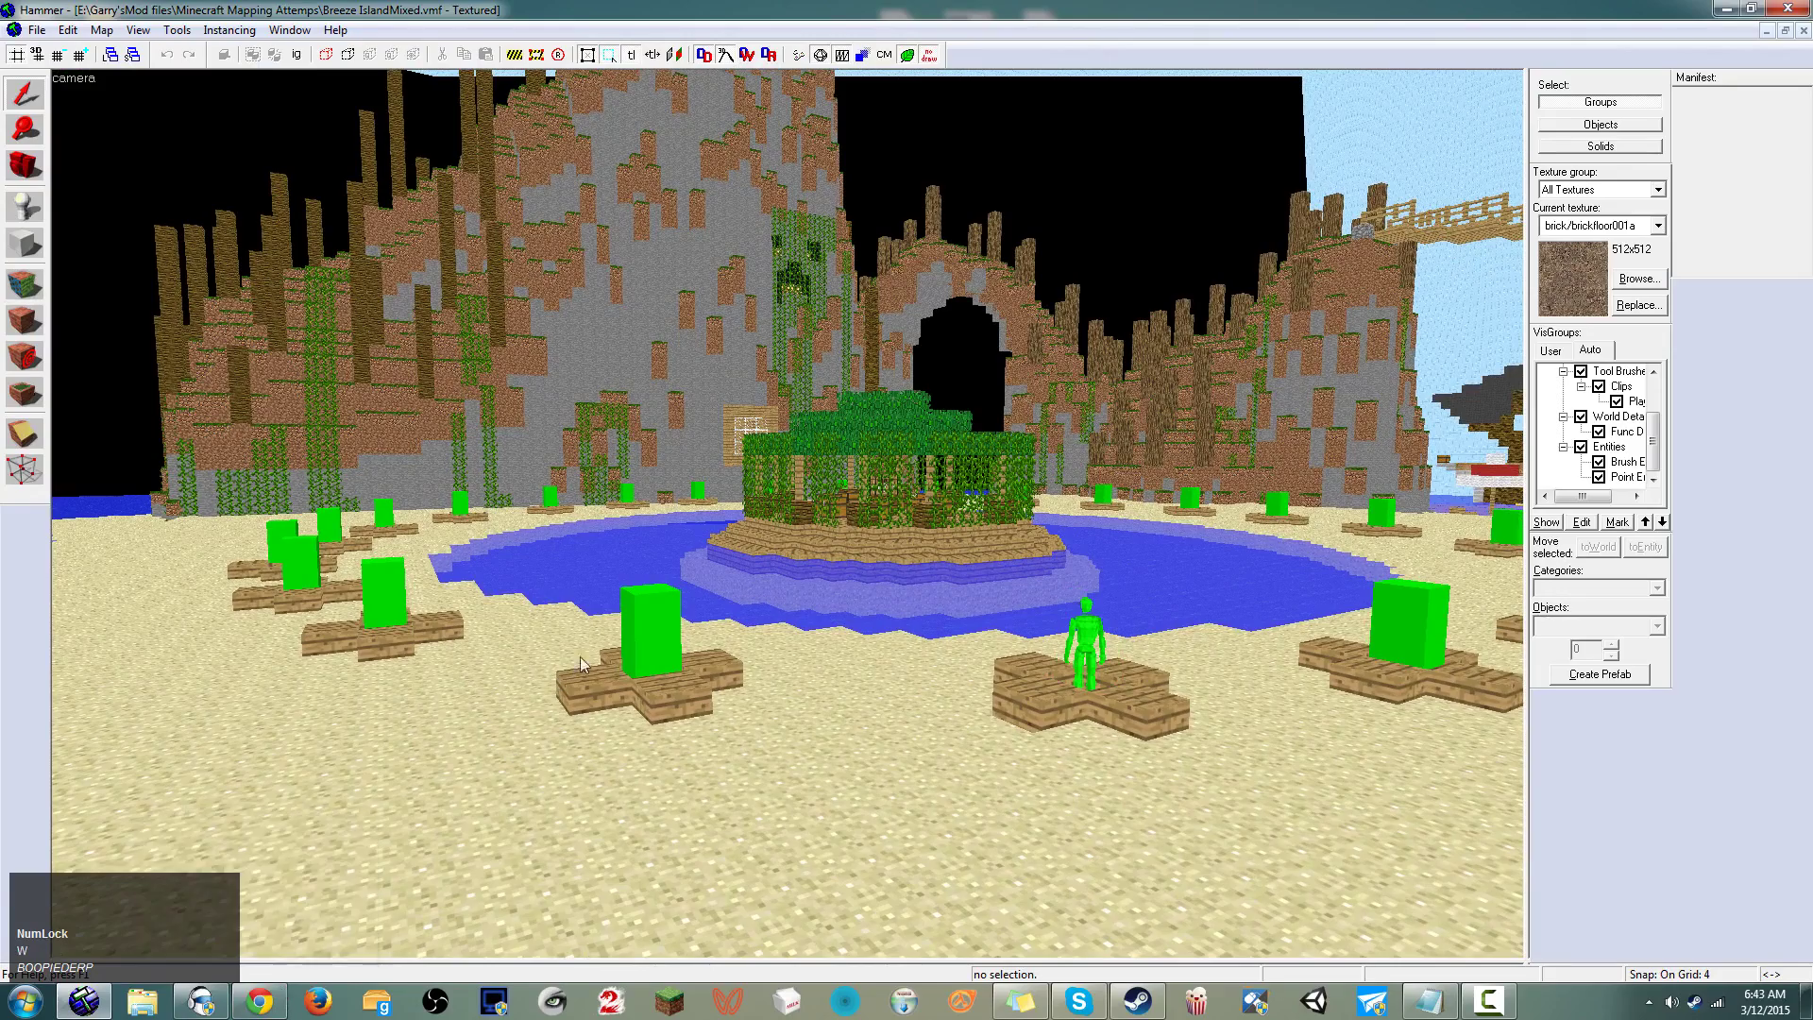
{"action": "key", "text": "space"}
{"action": "left_click", "coordinate": [790, 514]}
{"action": "left_click_drag", "start_coordinate": [789, 514], "coordinate": [795, 511]}
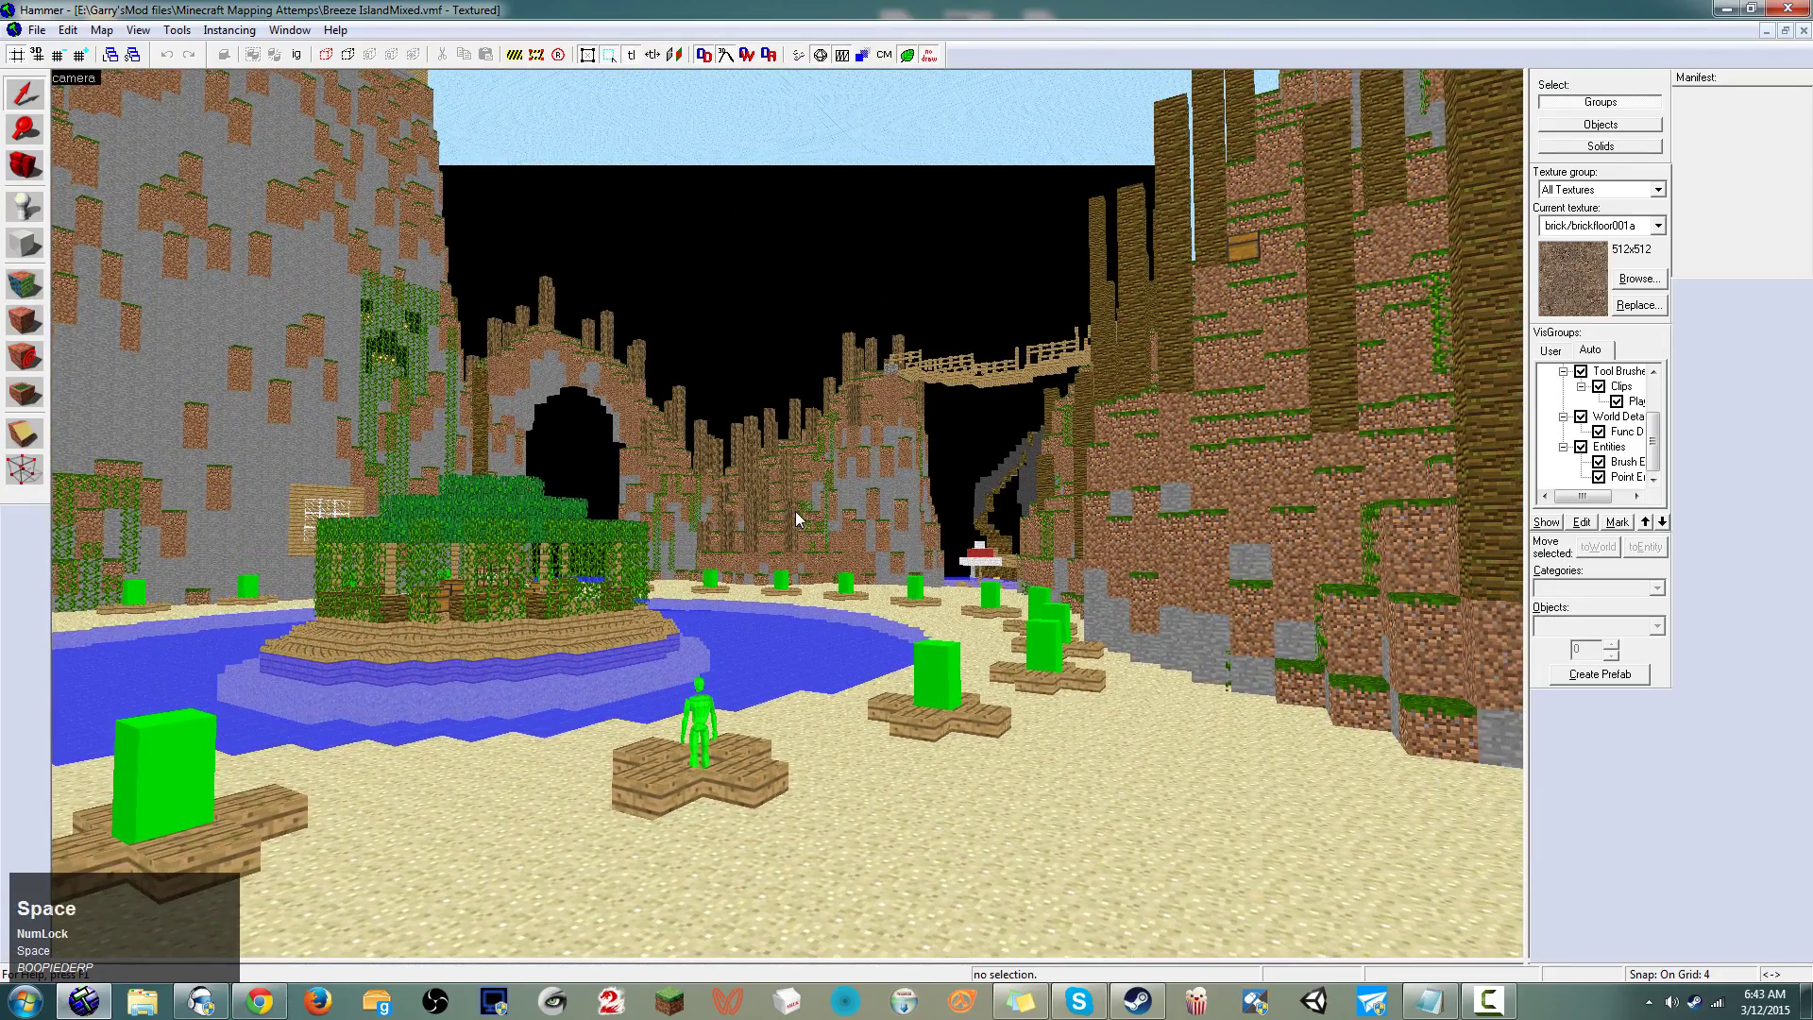
{"action": "key", "text": "w"}
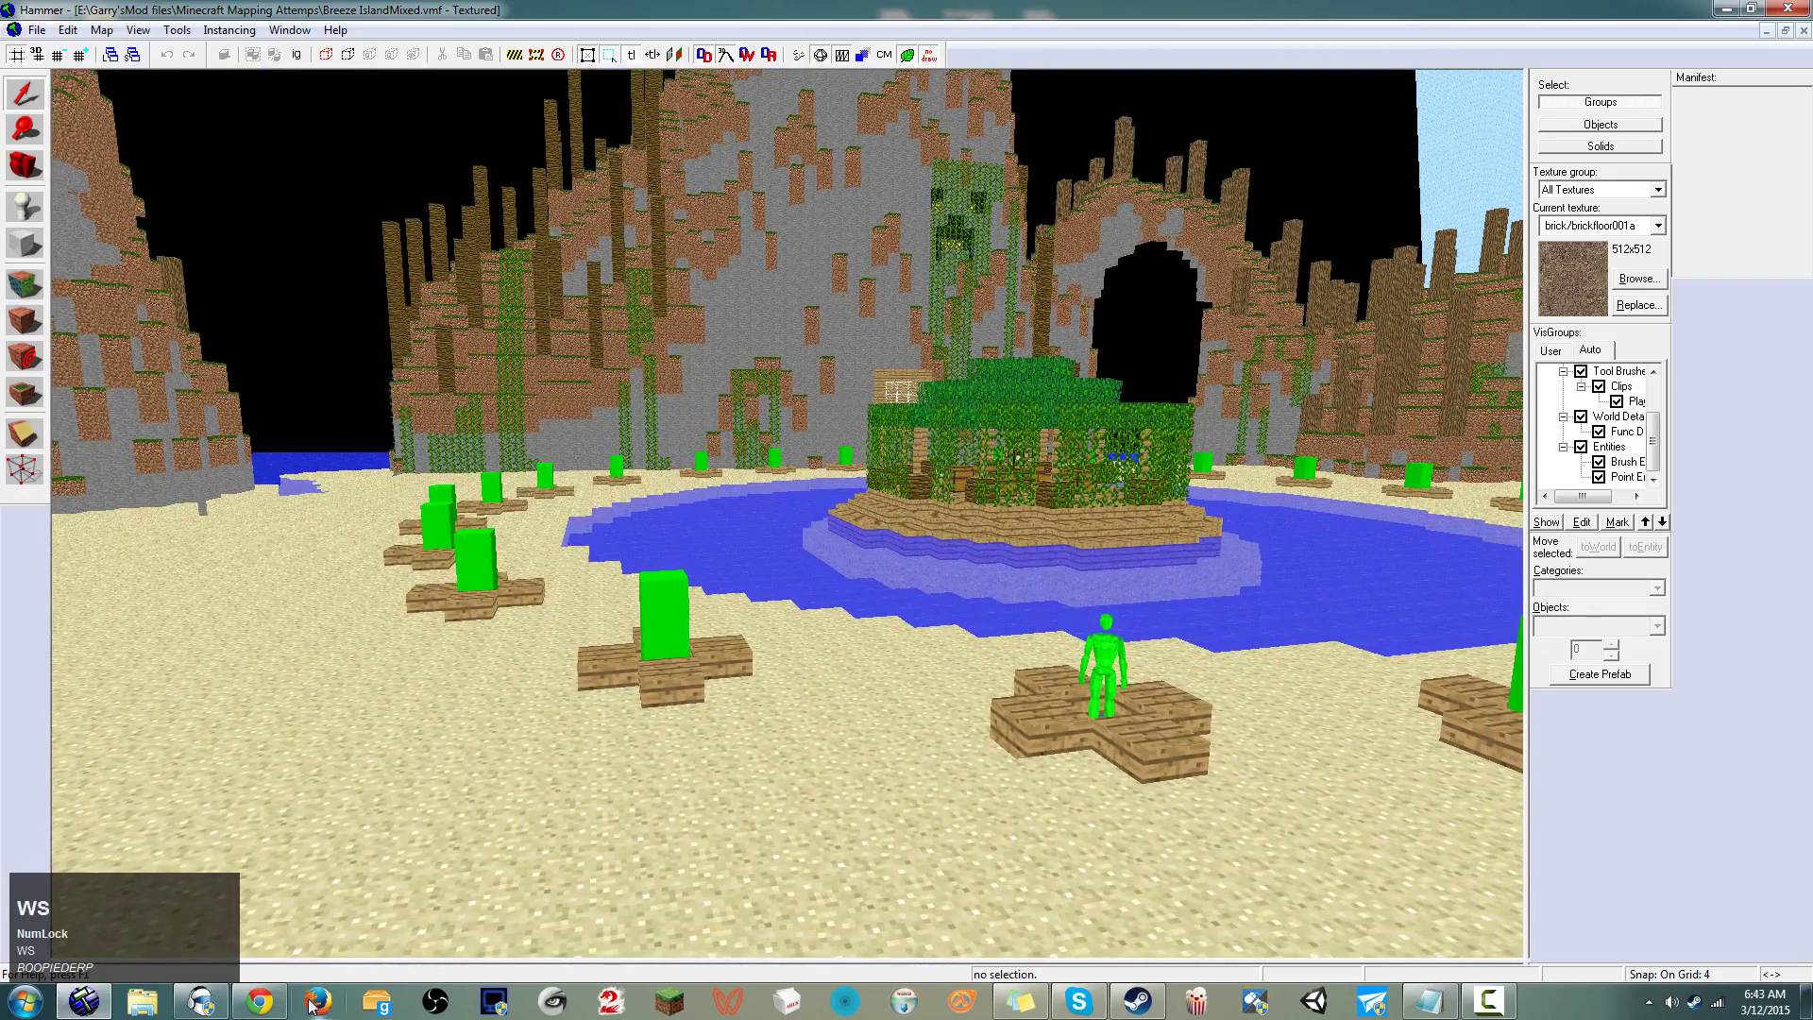
Switch to Chrome and read the brush and face limits on the Valve Developer Community Brush page
{"action": "left_click", "coordinate": [259, 1001]}
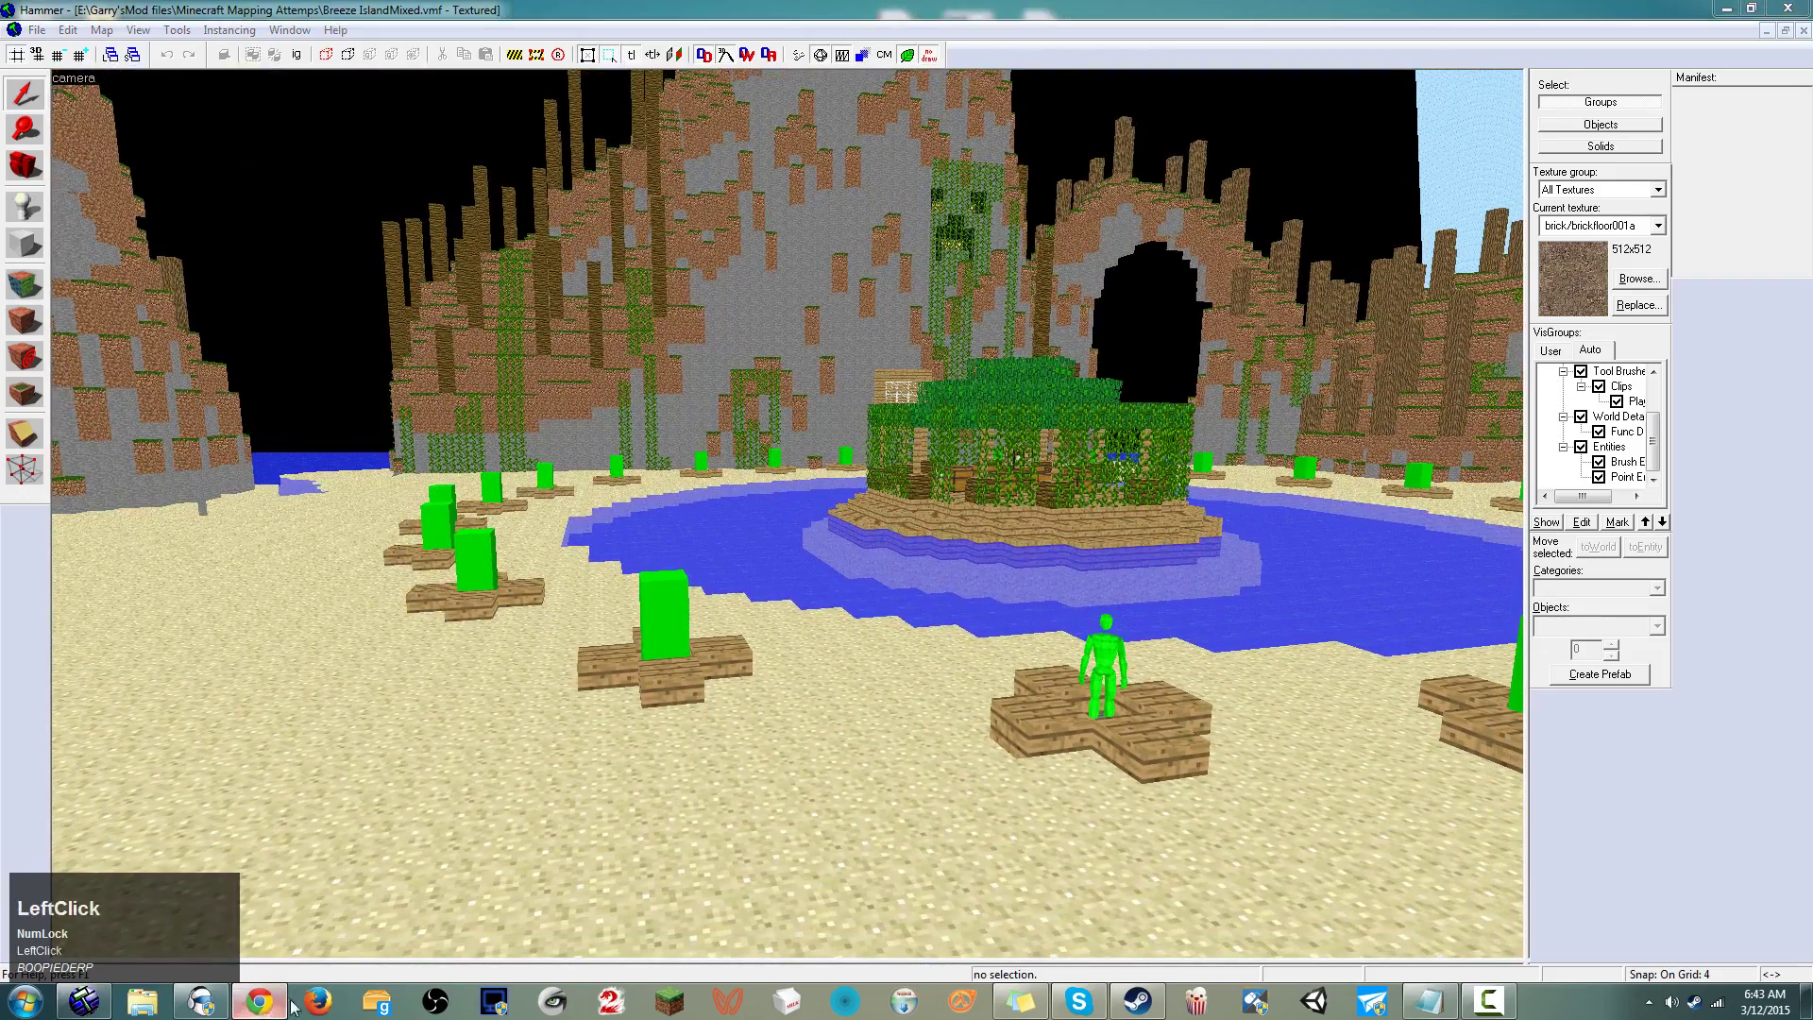
{"action": "scroll", "coordinate": [647, 578], "scroll_direction": "up", "scroll_amount": 5}
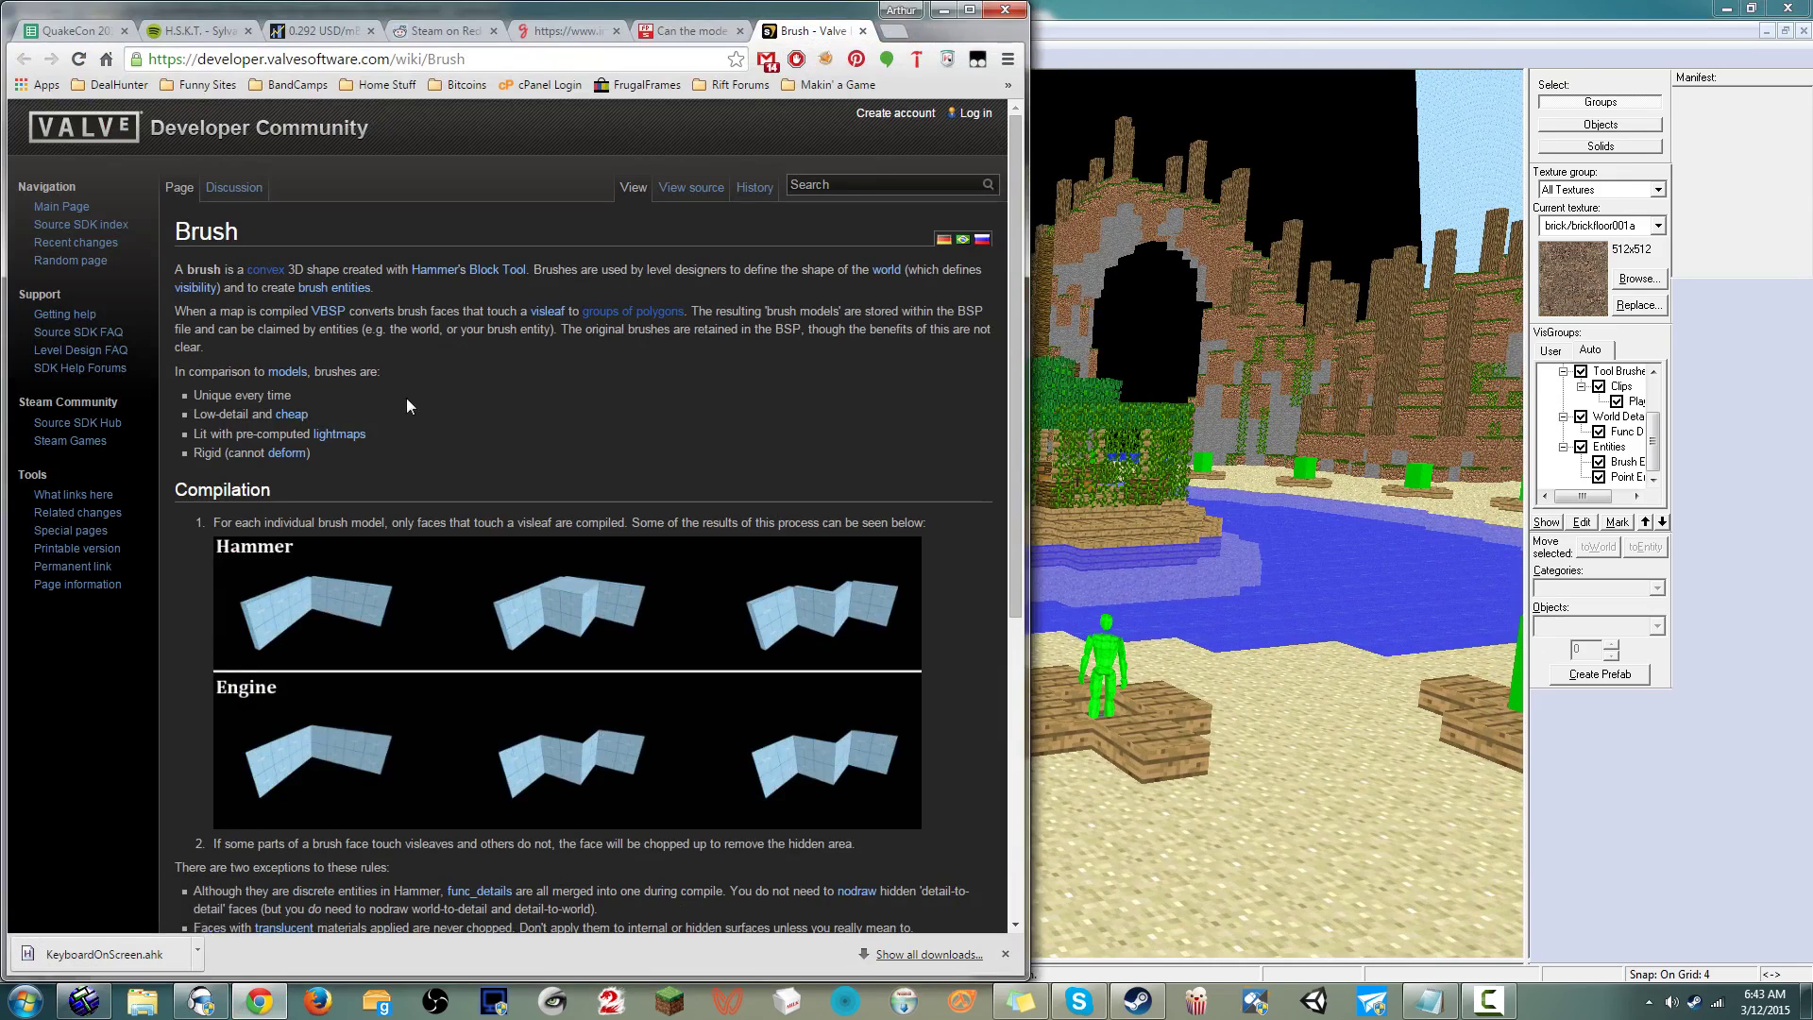
{"action": "scroll", "coordinate": [378, 413], "scroll_direction": "down", "scroll_amount": 5}
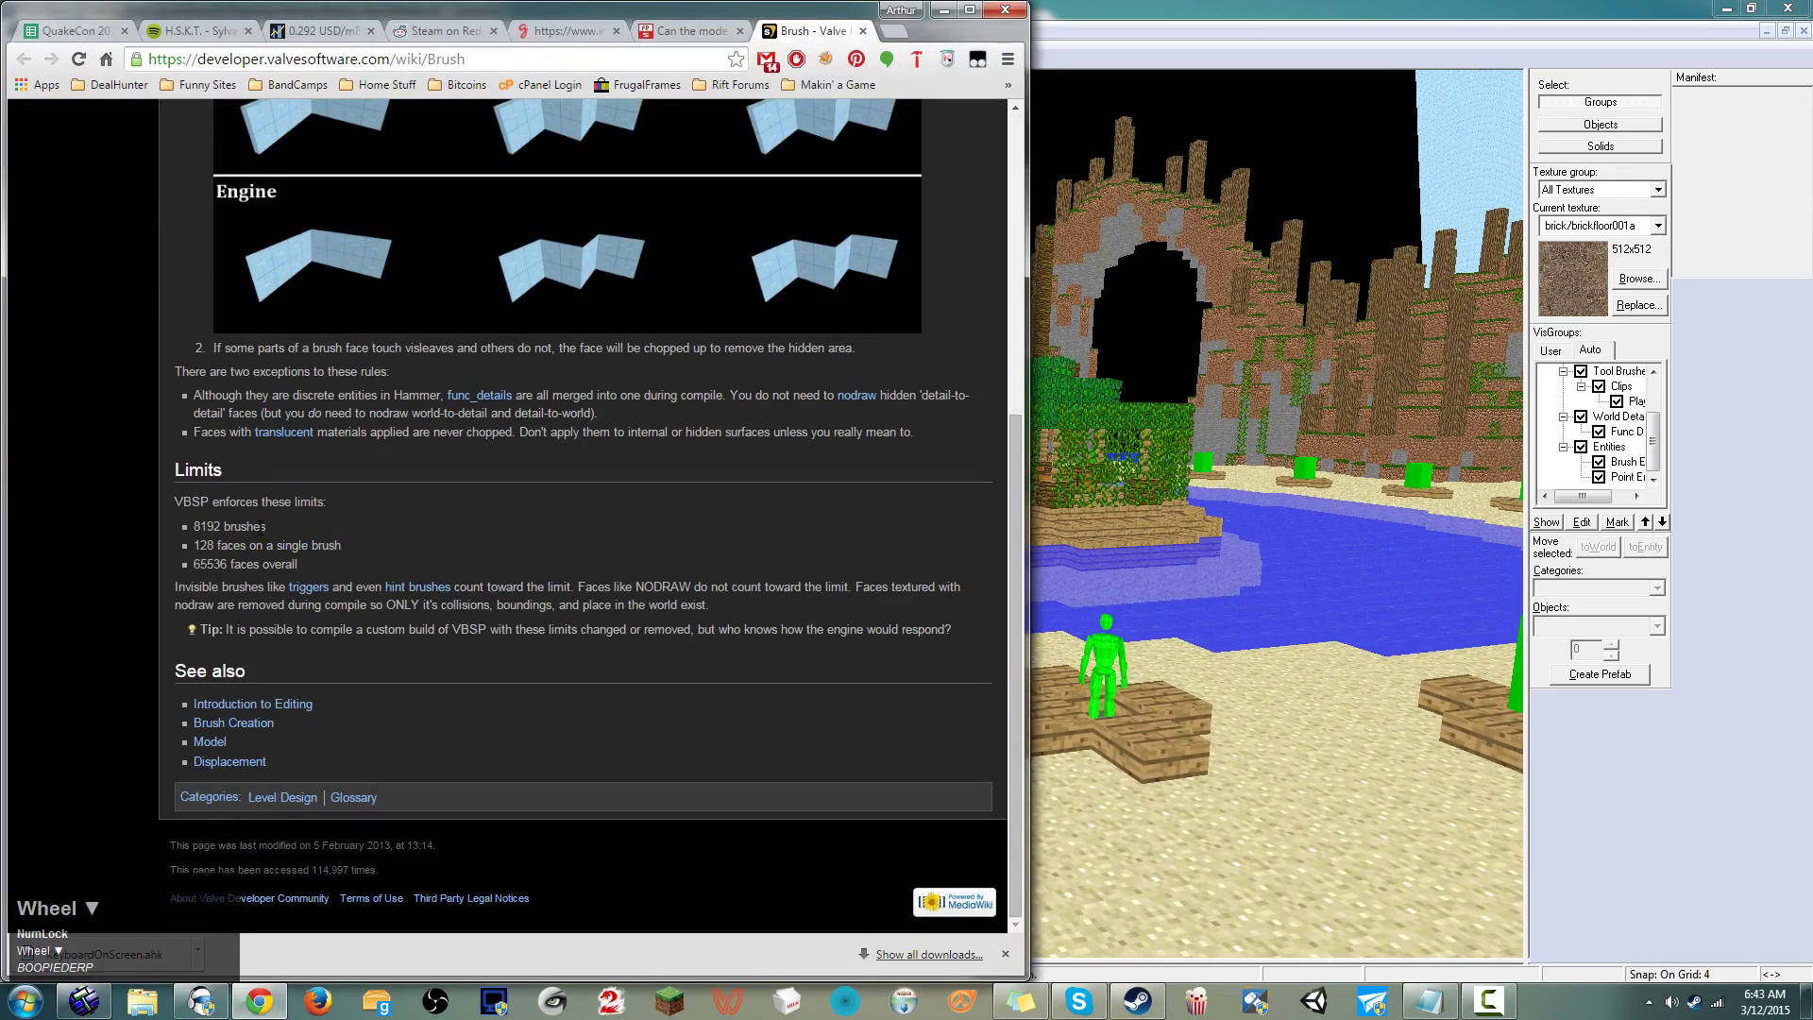
{"action": "mouse_move", "coordinate": [264, 527]}
{"action": "left_mouse_down"}
{"action": "mouse_move", "coordinate": [203, 546]}
{"action": "mouse_move", "coordinate": [201, 527]}
{"action": "left_mouse_up"}
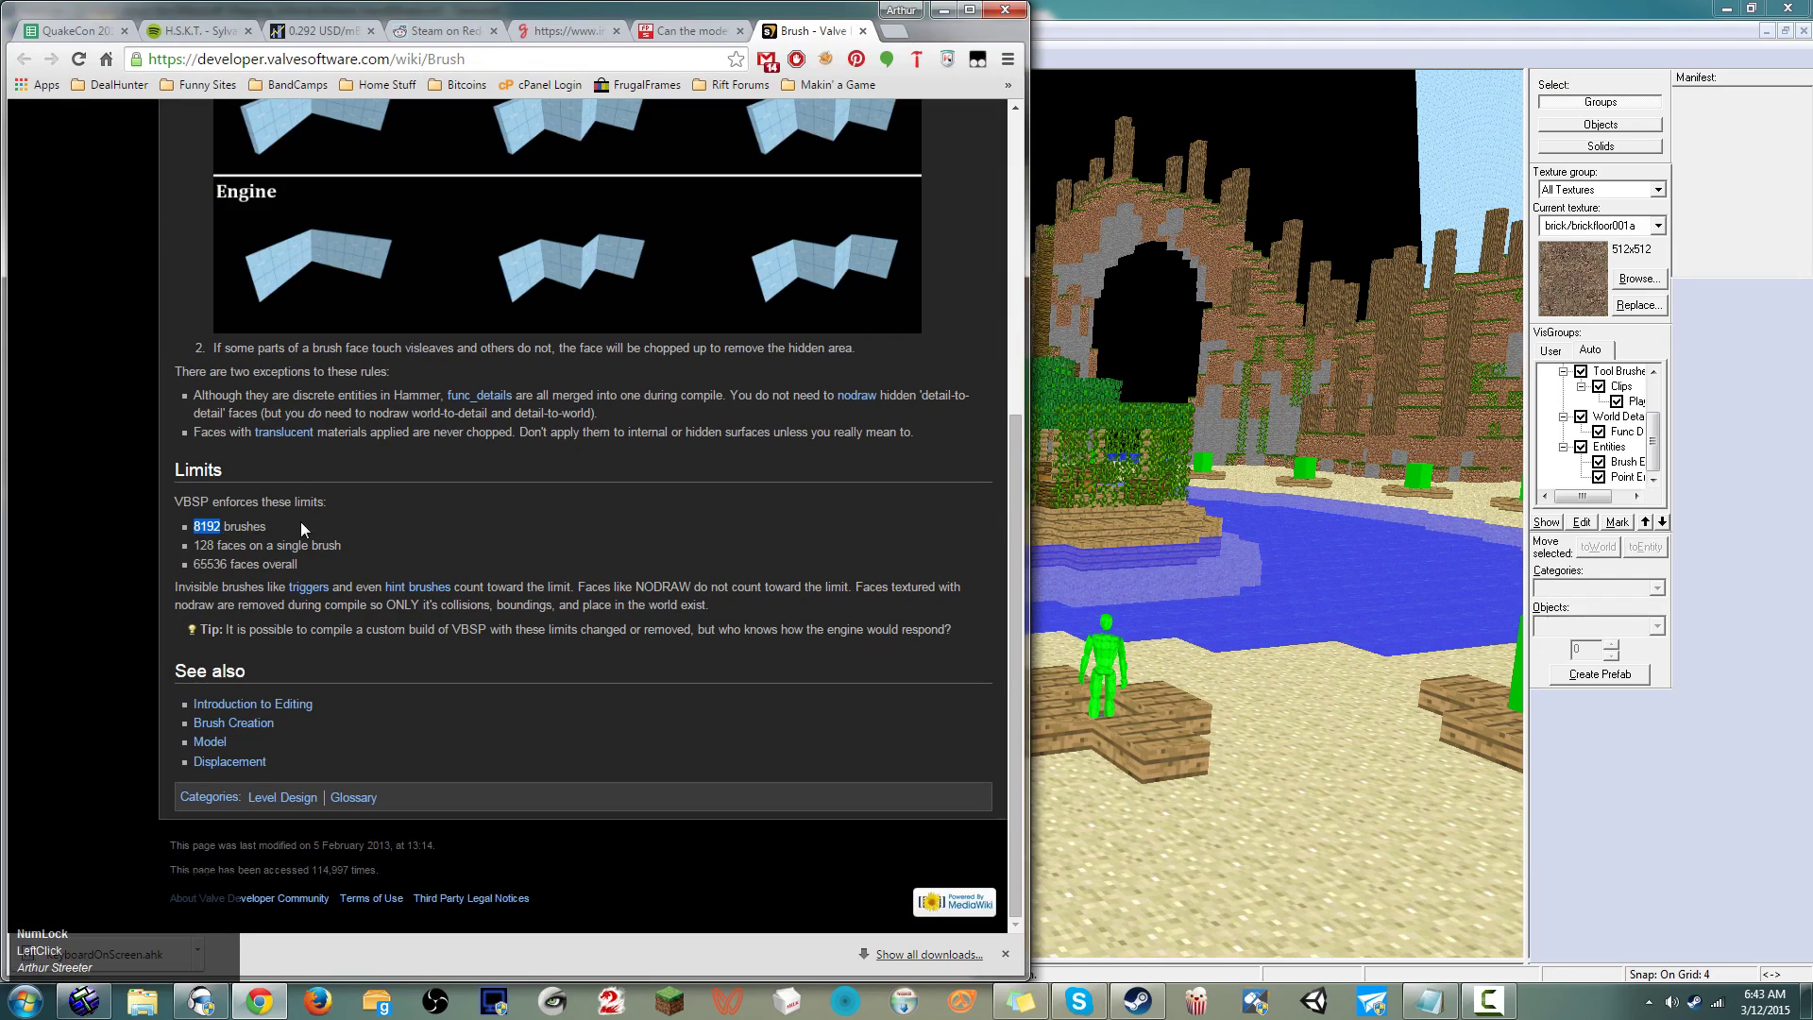
{"action": "left_click", "coordinate": [200, 544]}
Switch back to Hammer and check the map's solid and face counts in Map Information
{"action": "left_click", "coordinate": [1117, 488]}
{"action": "key", "text": "space"}
{"action": "mouse_move", "coordinate": [1124, 495]}
{"action": "left_mouse_down"}
{"action": "mouse_move", "coordinate": [757, 518]}
{"action": "mouse_move", "coordinate": [788, 515]}
{"action": "left_mouse_up"}
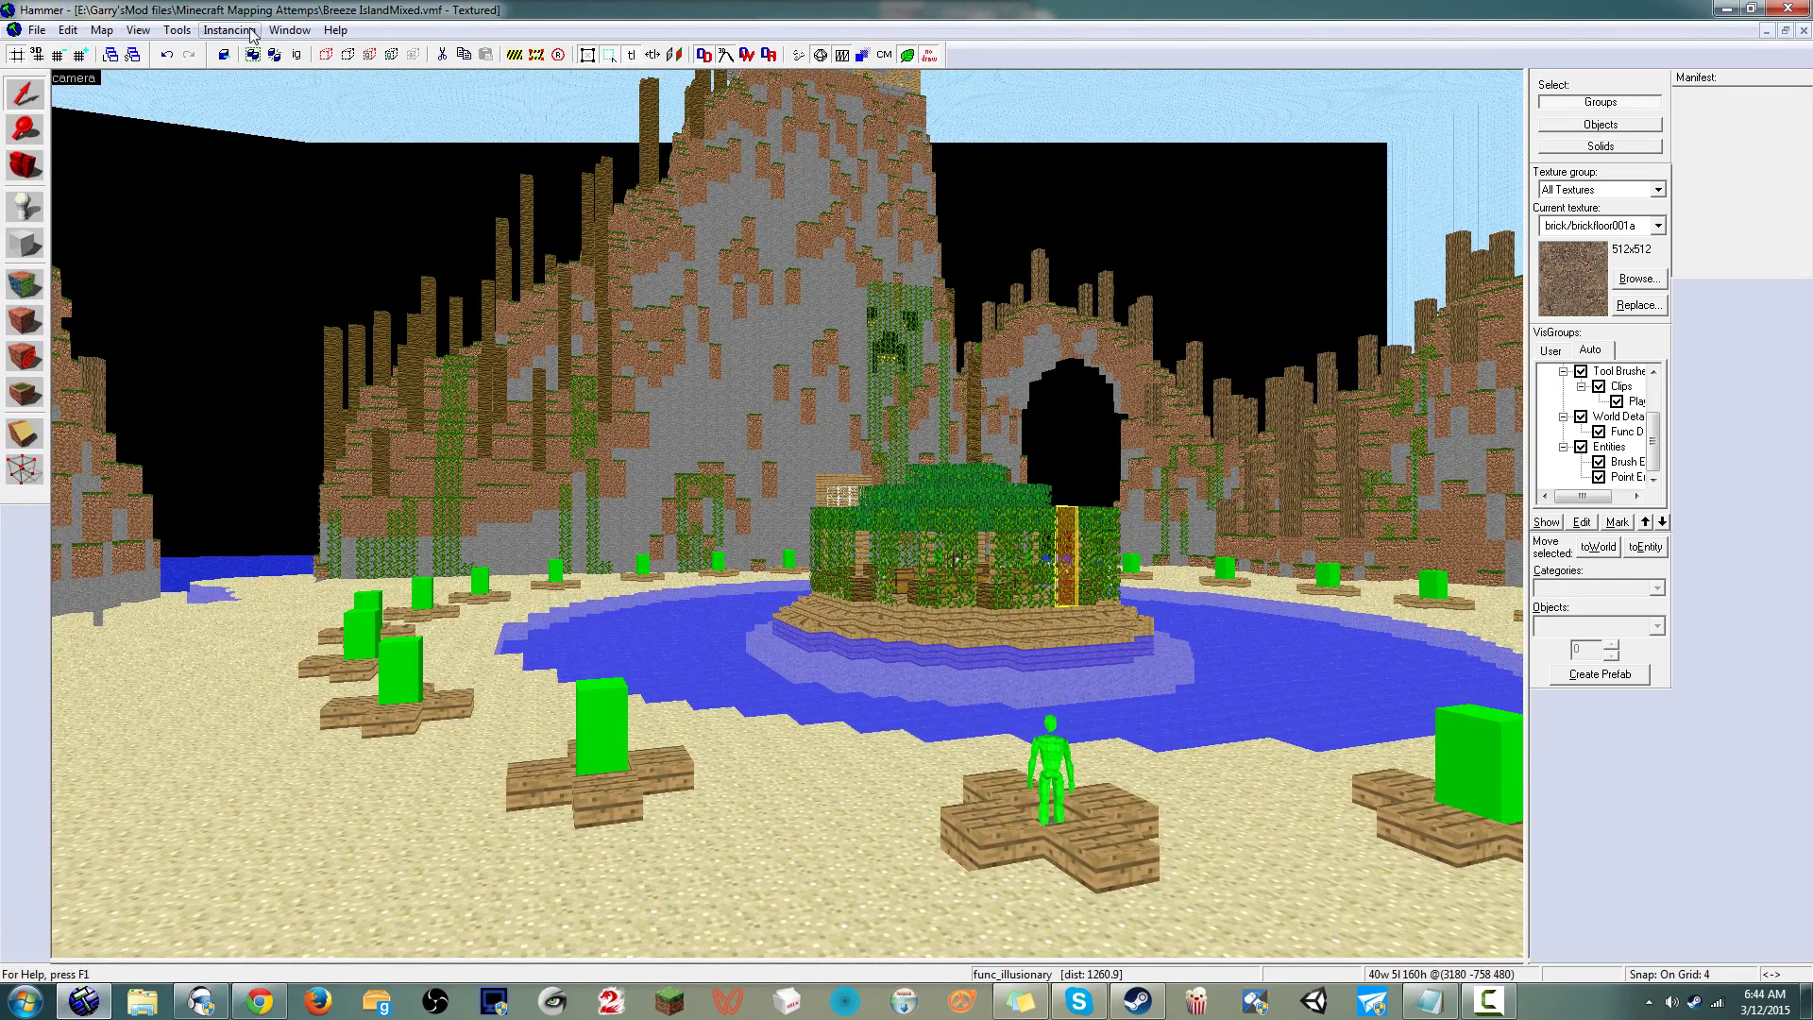
{"action": "left_click", "coordinate": [101, 31]}
{"action": "left_click", "coordinate": [146, 352]}
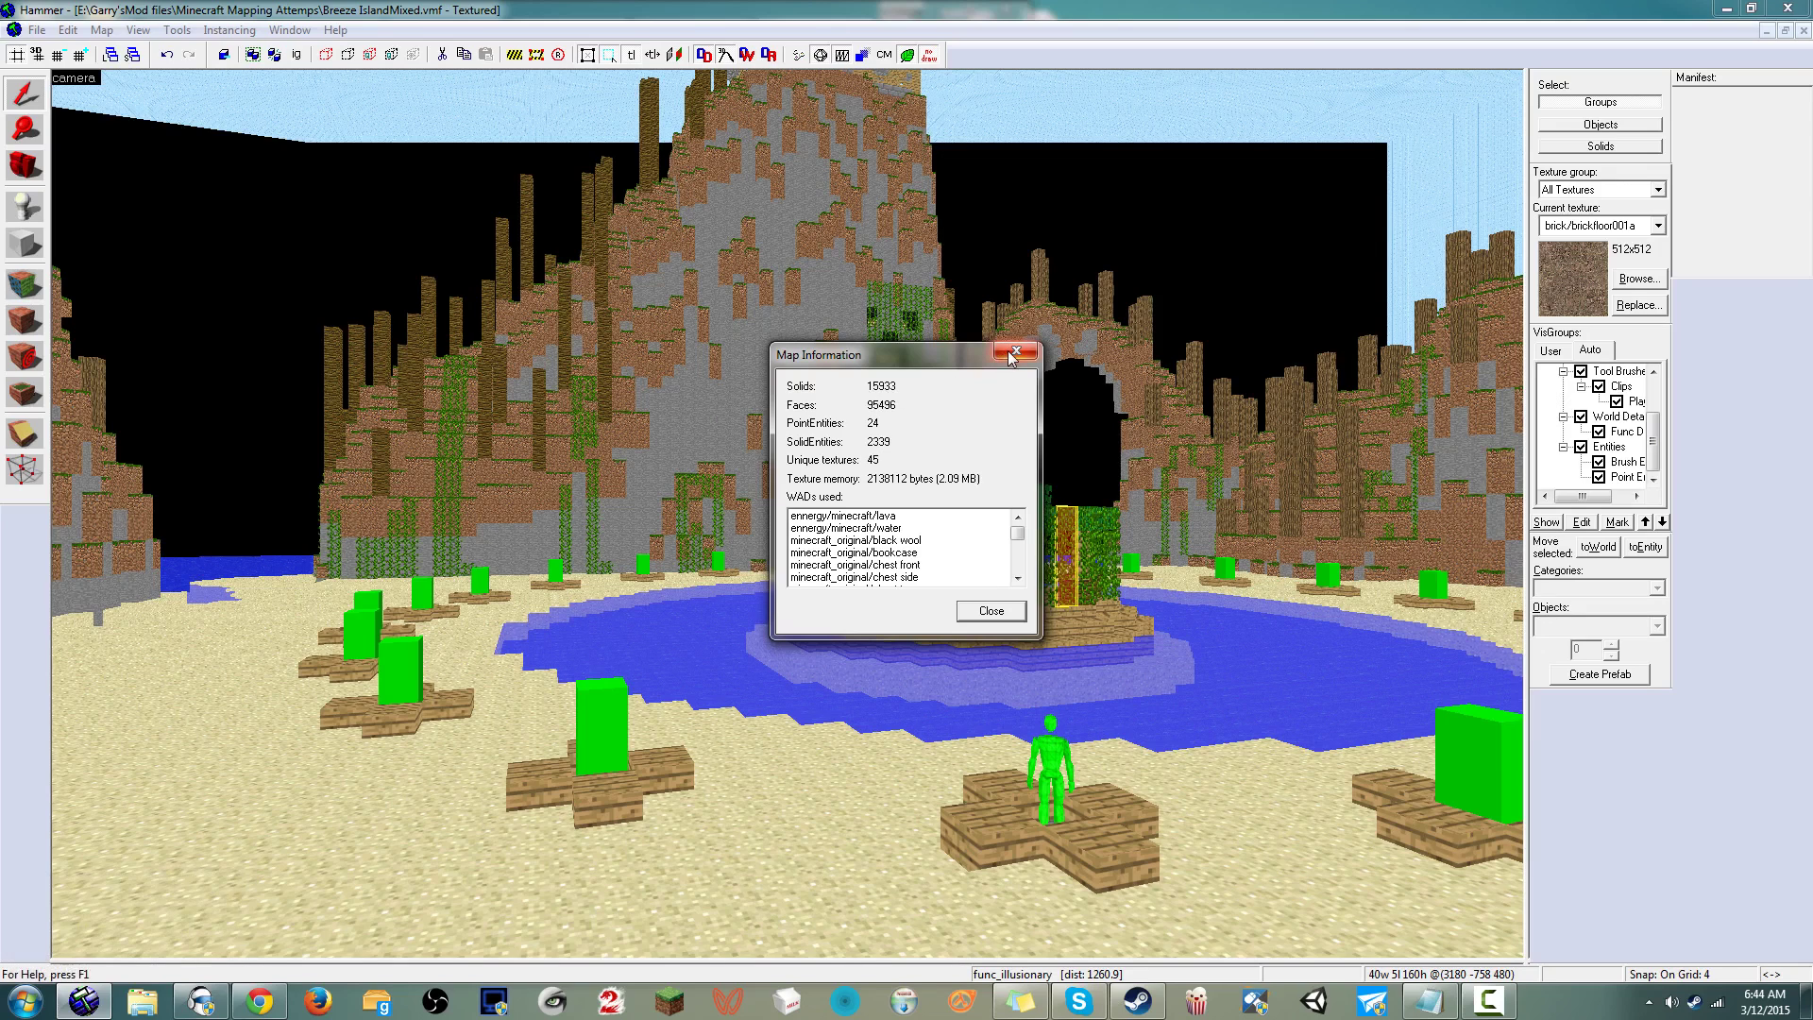
{"action": "left_click_drag", "start_coordinate": [969, 366], "coordinate": [1271, 359]}
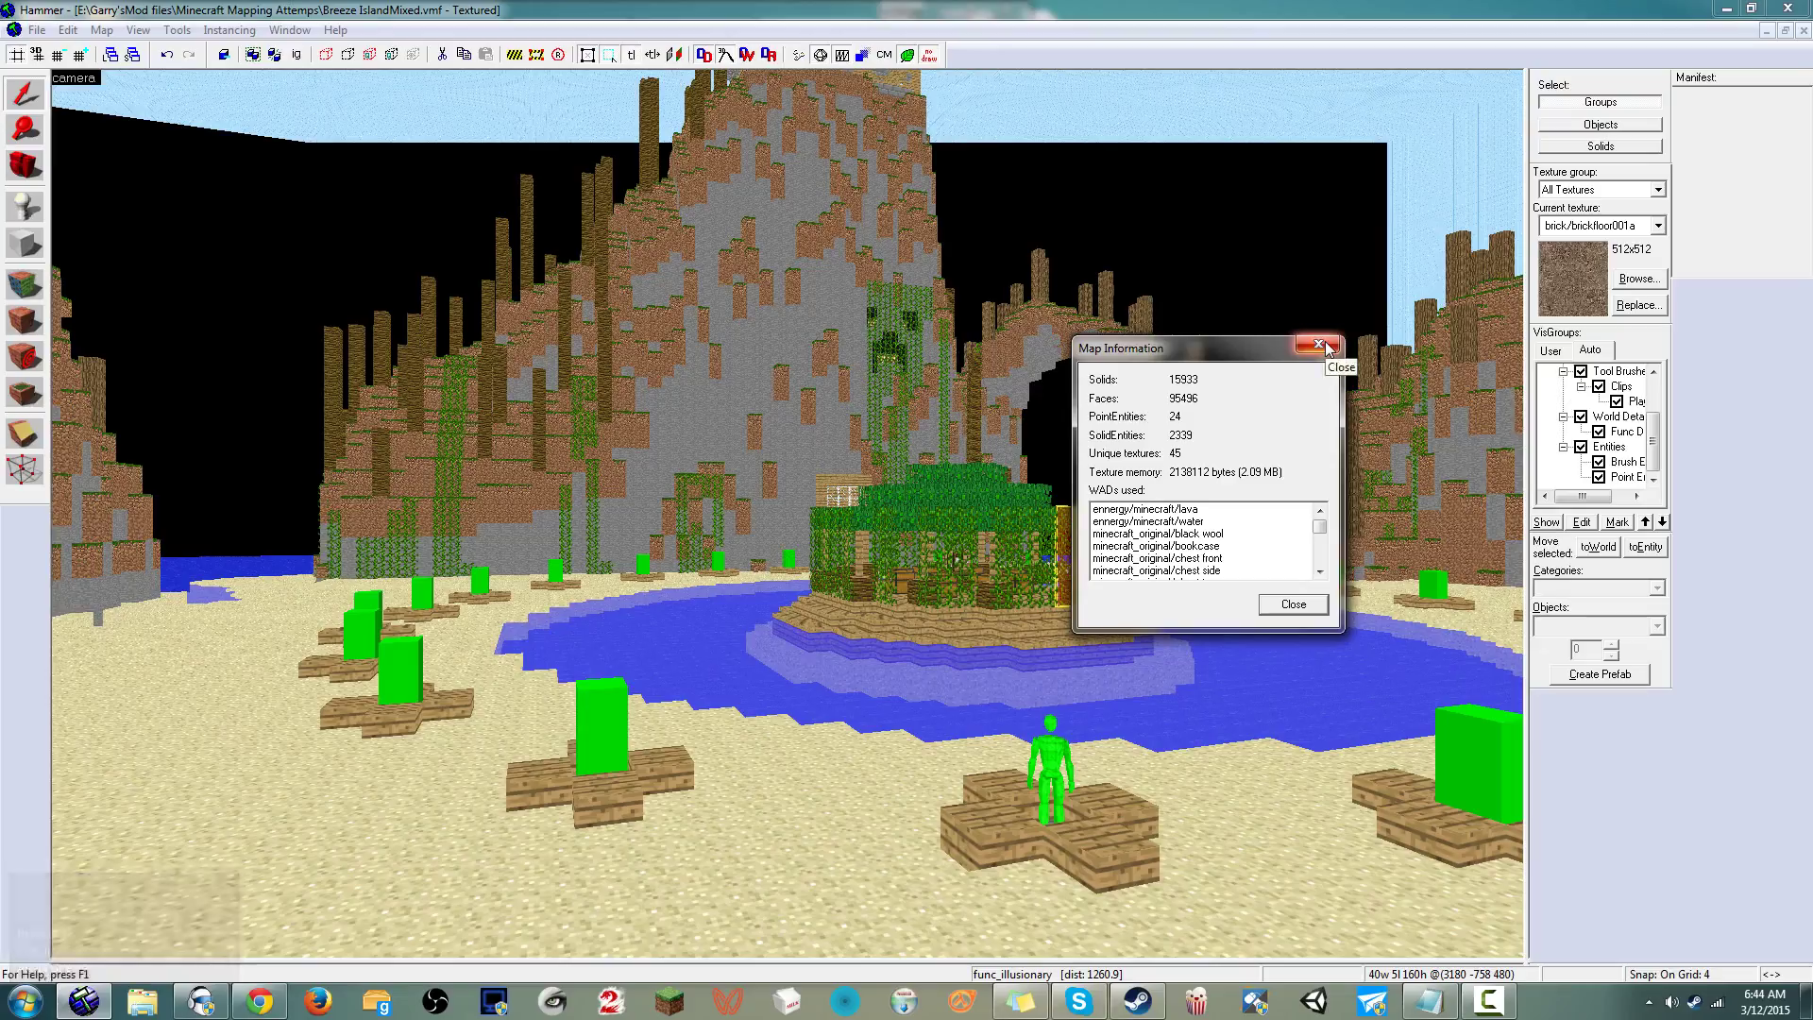
{"action": "left_click", "coordinate": [1319, 343]}
Examine the player spawns and their wooden platforms up close, and the whole ring around the pond
{"action": "key", "text": "space"}
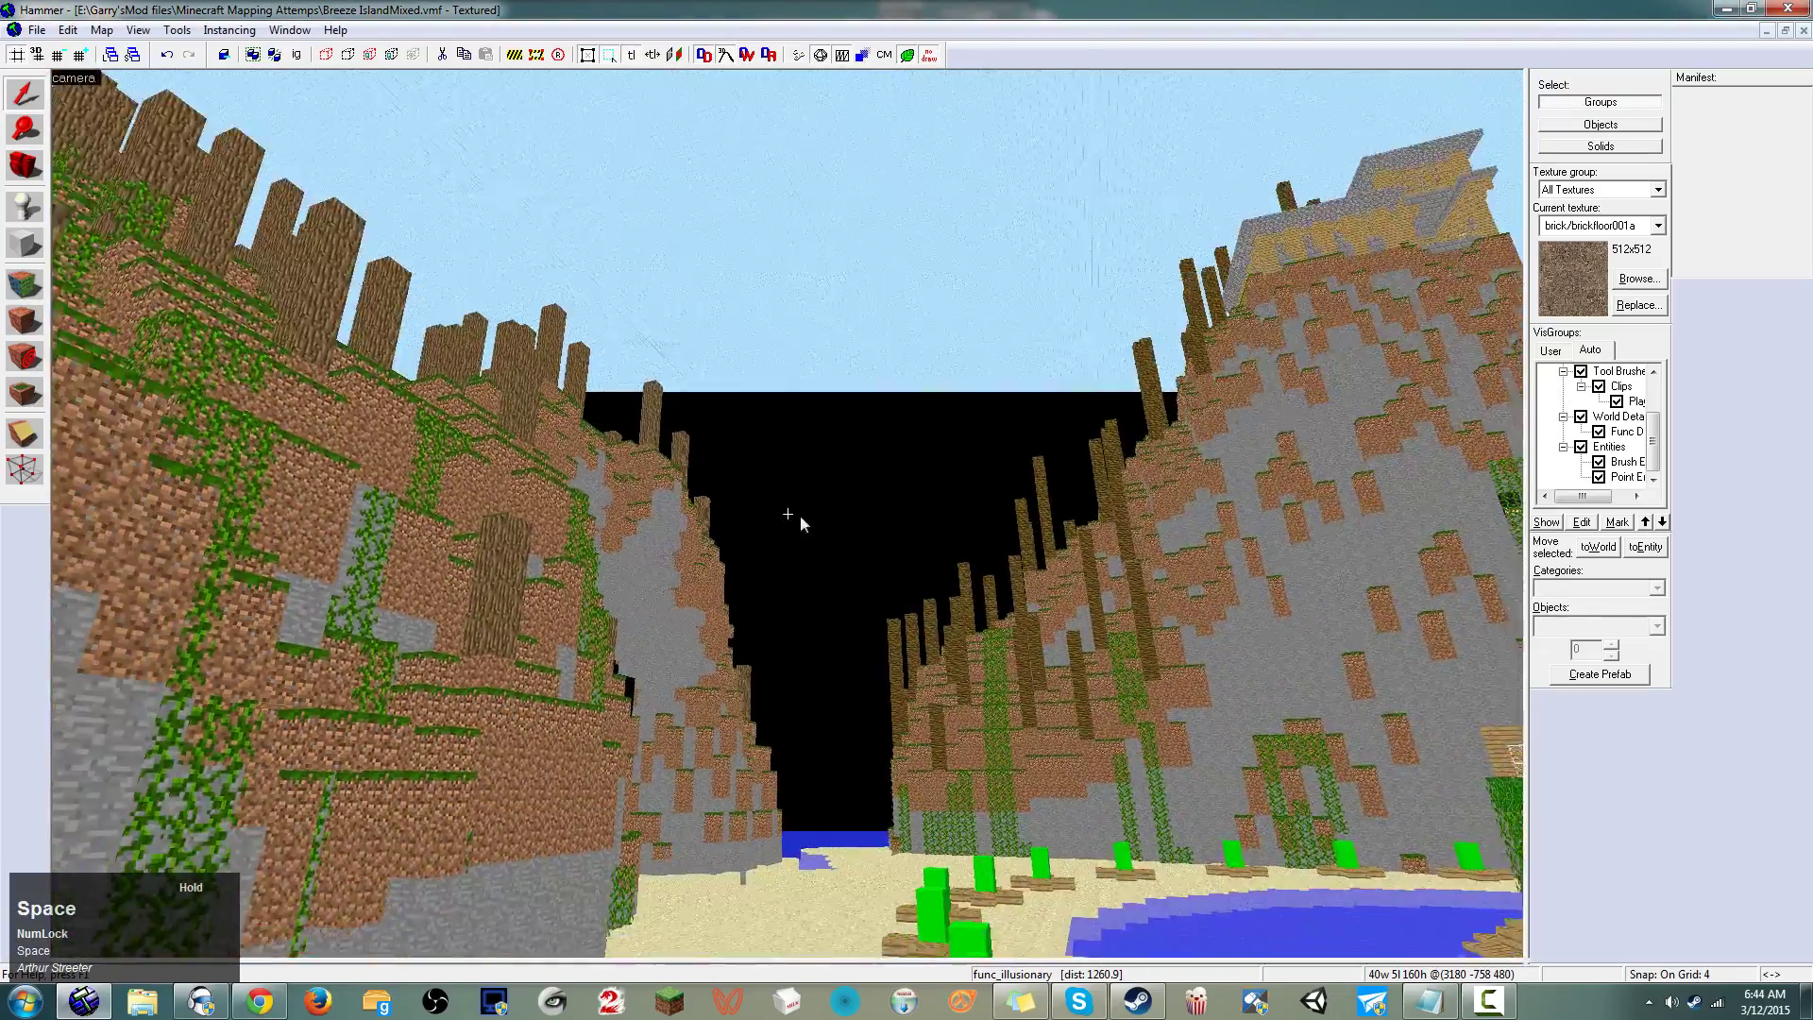
{"action": "key", "text": "w"}
{"action": "key", "text": "w"}
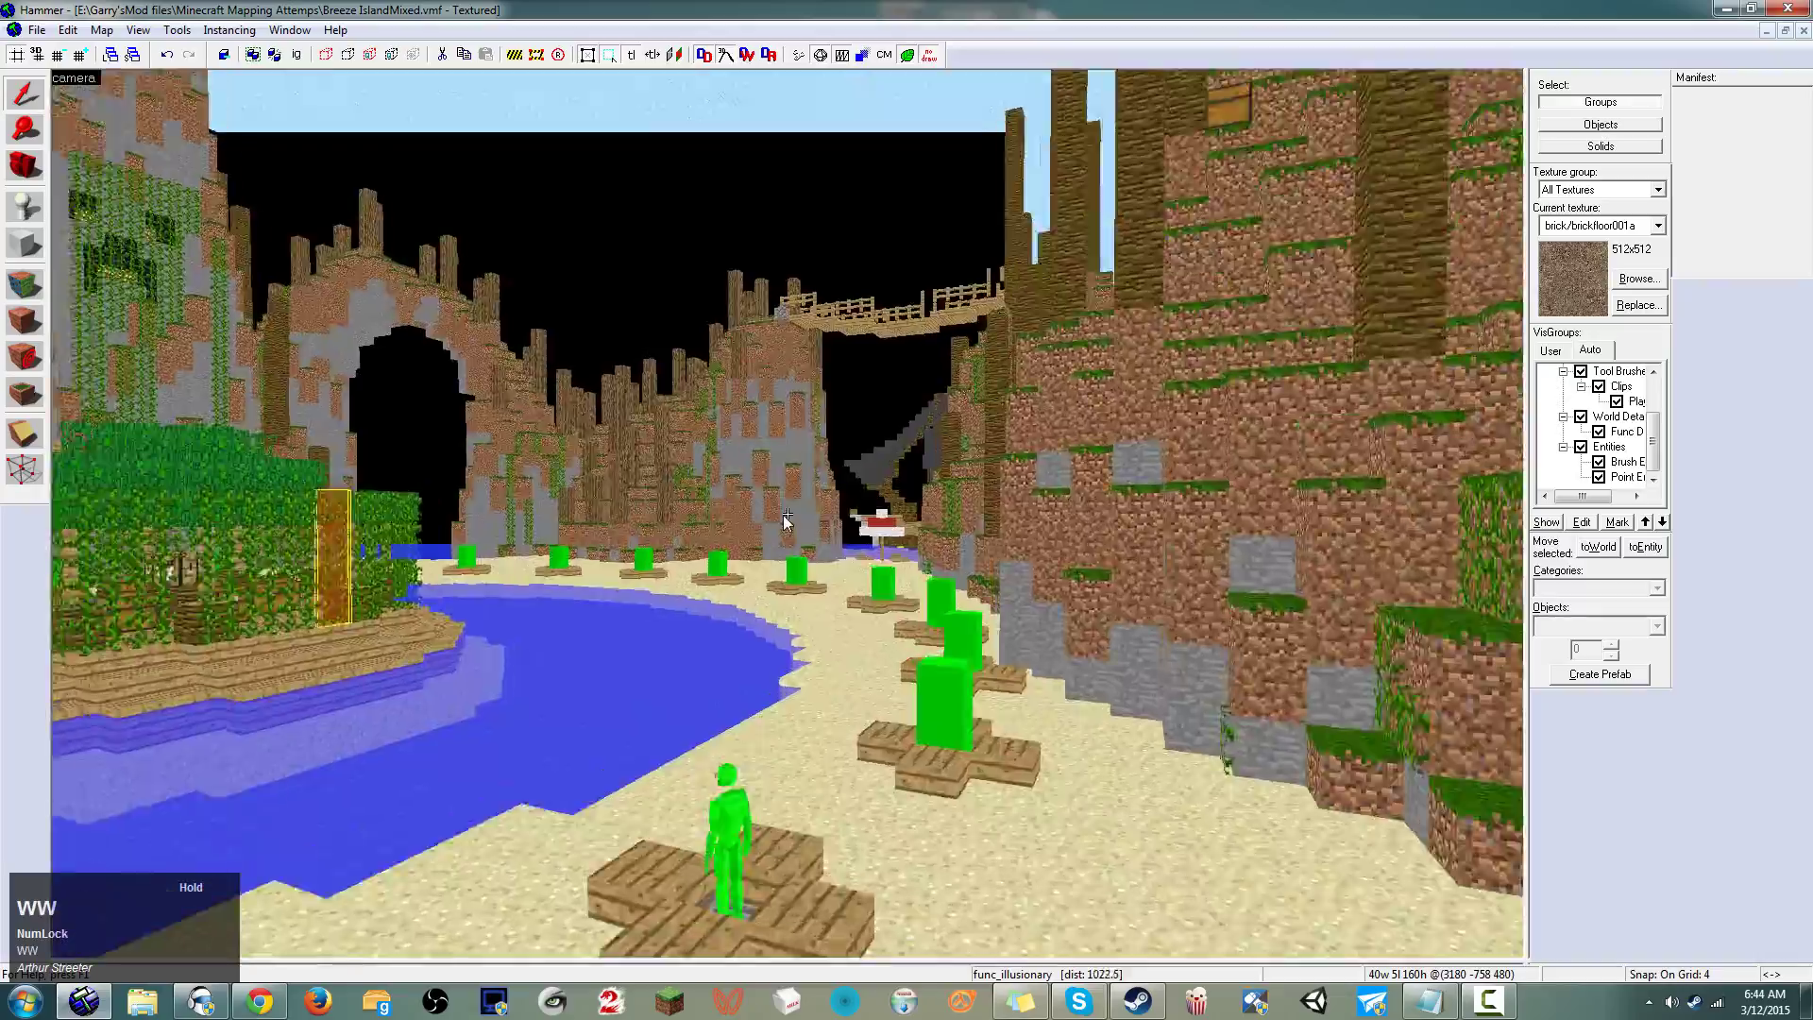
{"action": "key", "text": "d"}
{"action": "key", "text": "d"}
{"action": "key", "text": "d"}
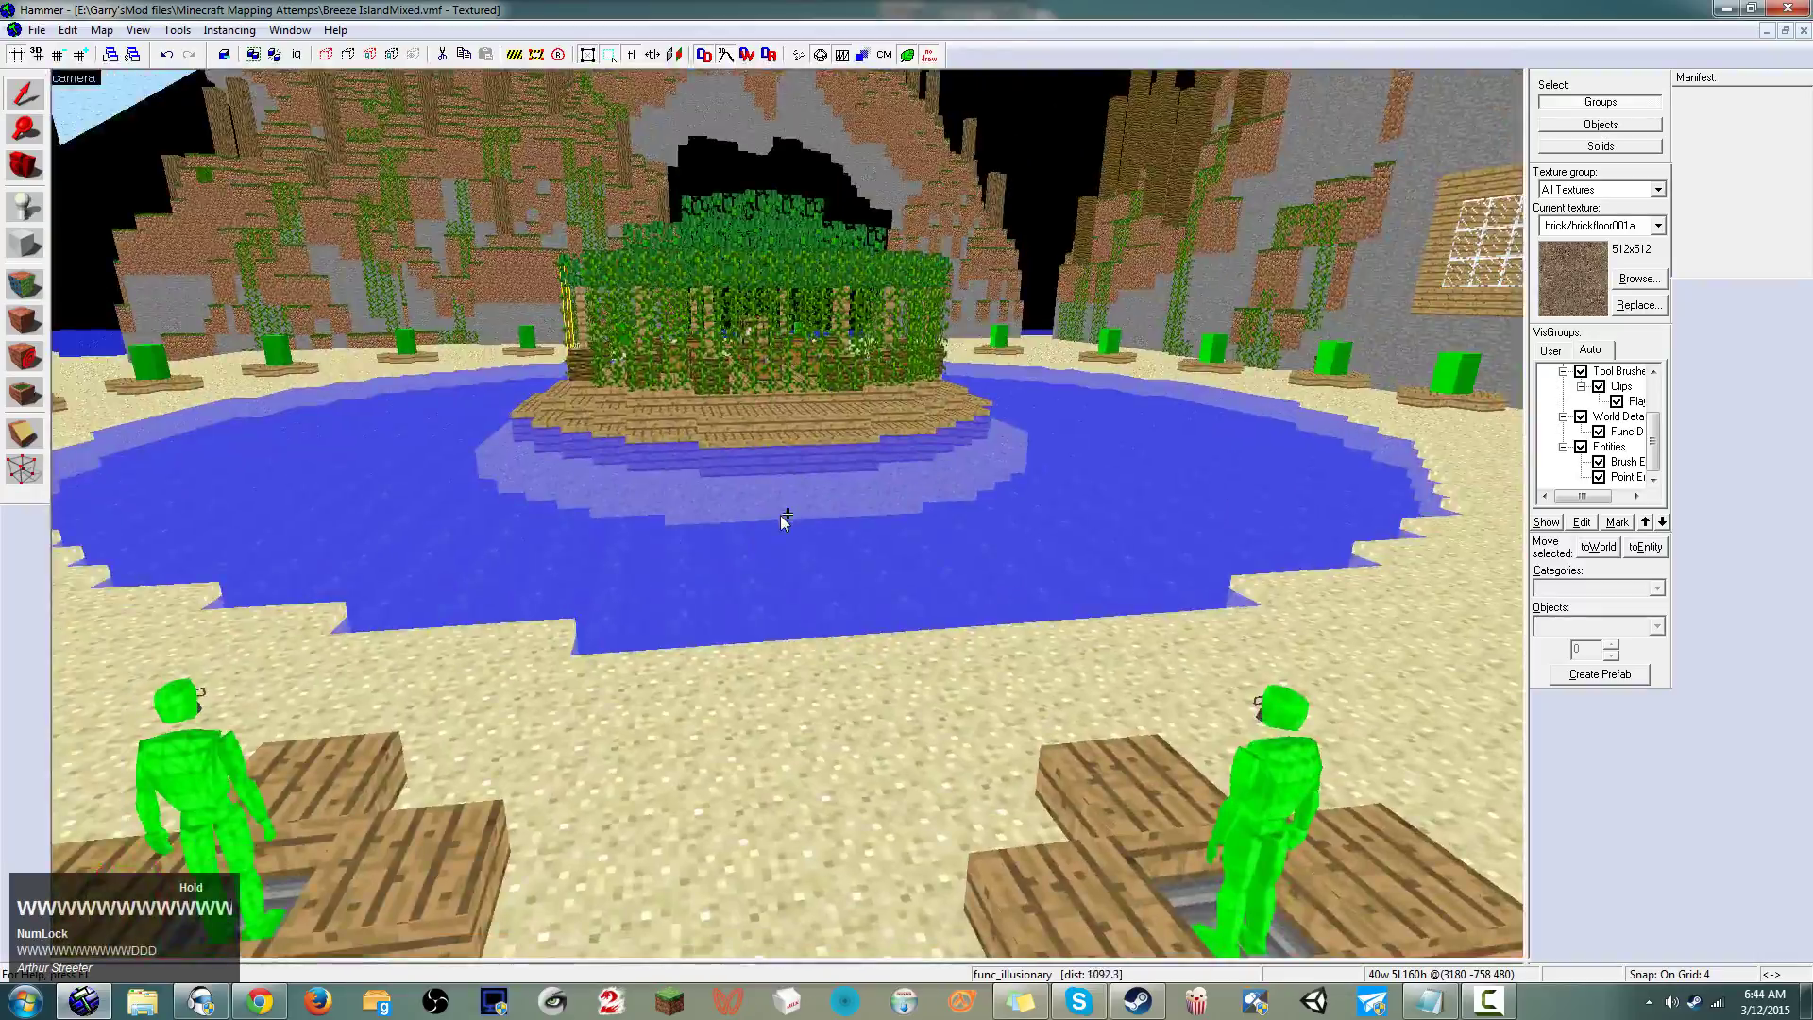
{"action": "key", "text": "s"}
{"action": "key", "text": "s"}
{"action": "key", "text": "s"}
{"action": "key", "text": "a"}
{"action": "key", "text": "a"}
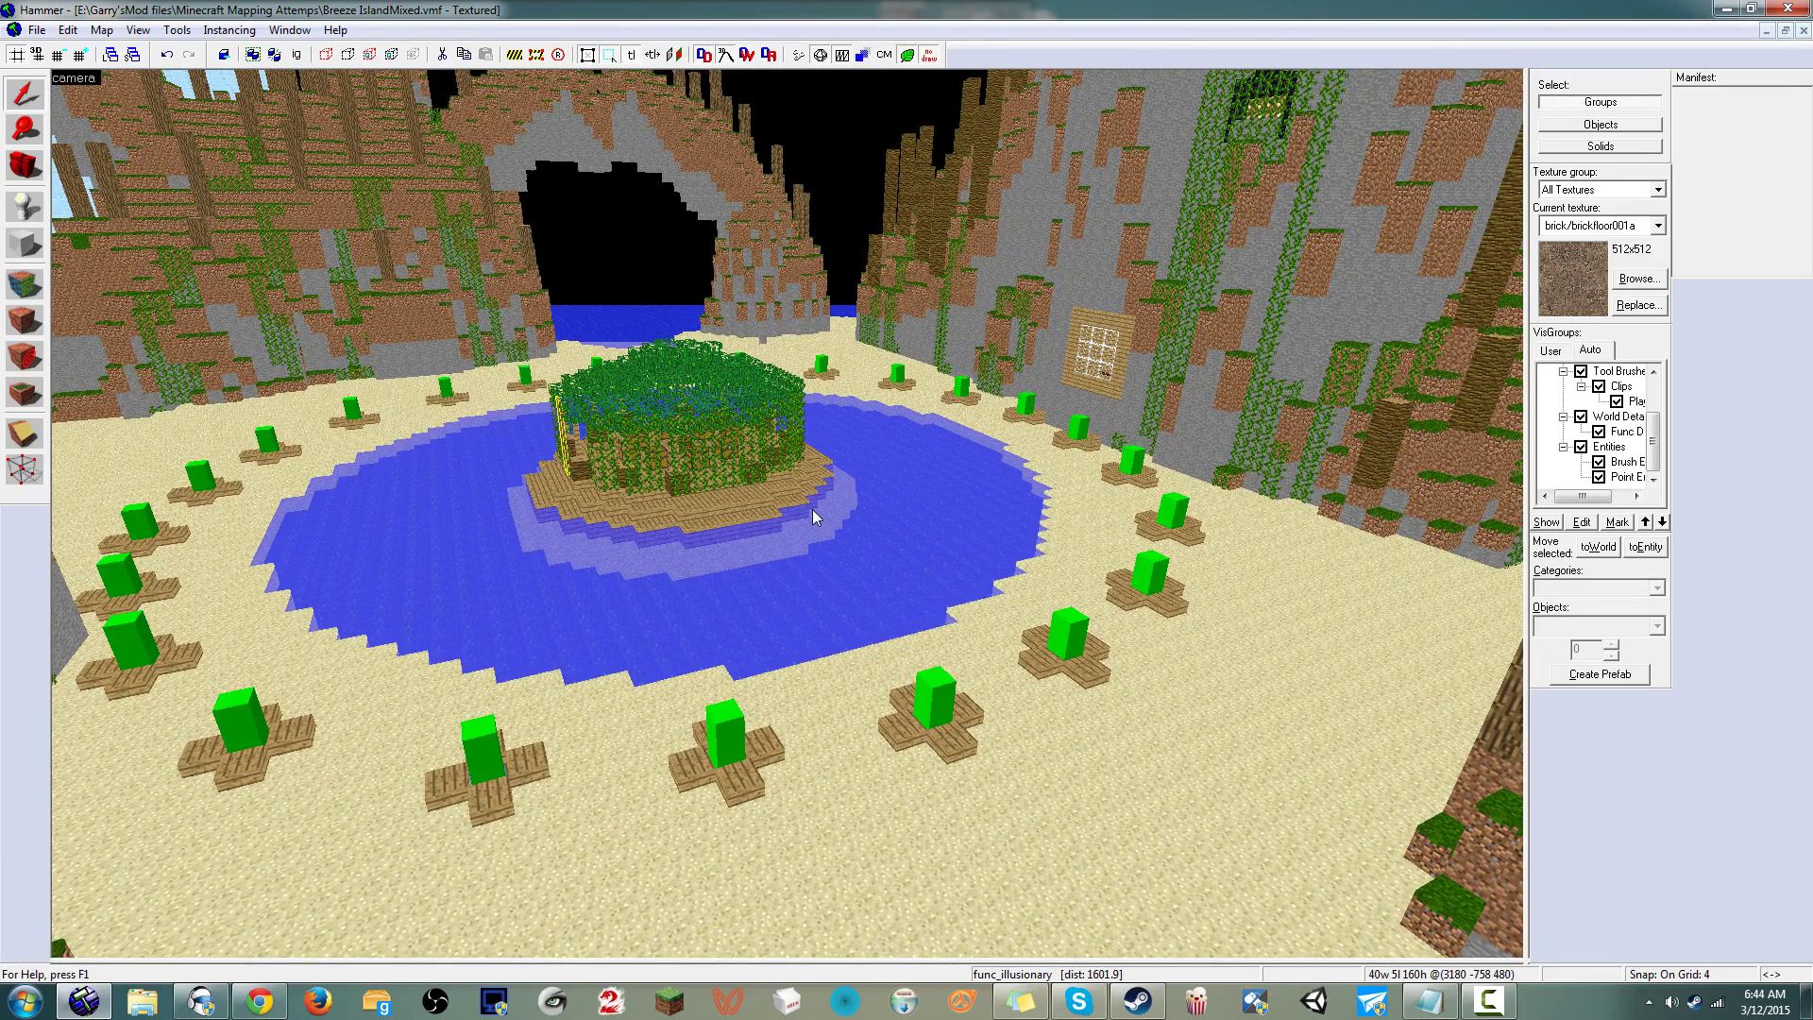
Inspect individual brushes beside the beach by selecting a log trunk on the slope and a block at the cliff's foot
{"action": "key", "text": "space"}
{"action": "left_click_drag", "start_coordinate": [790, 514], "coordinate": [927, 455]}
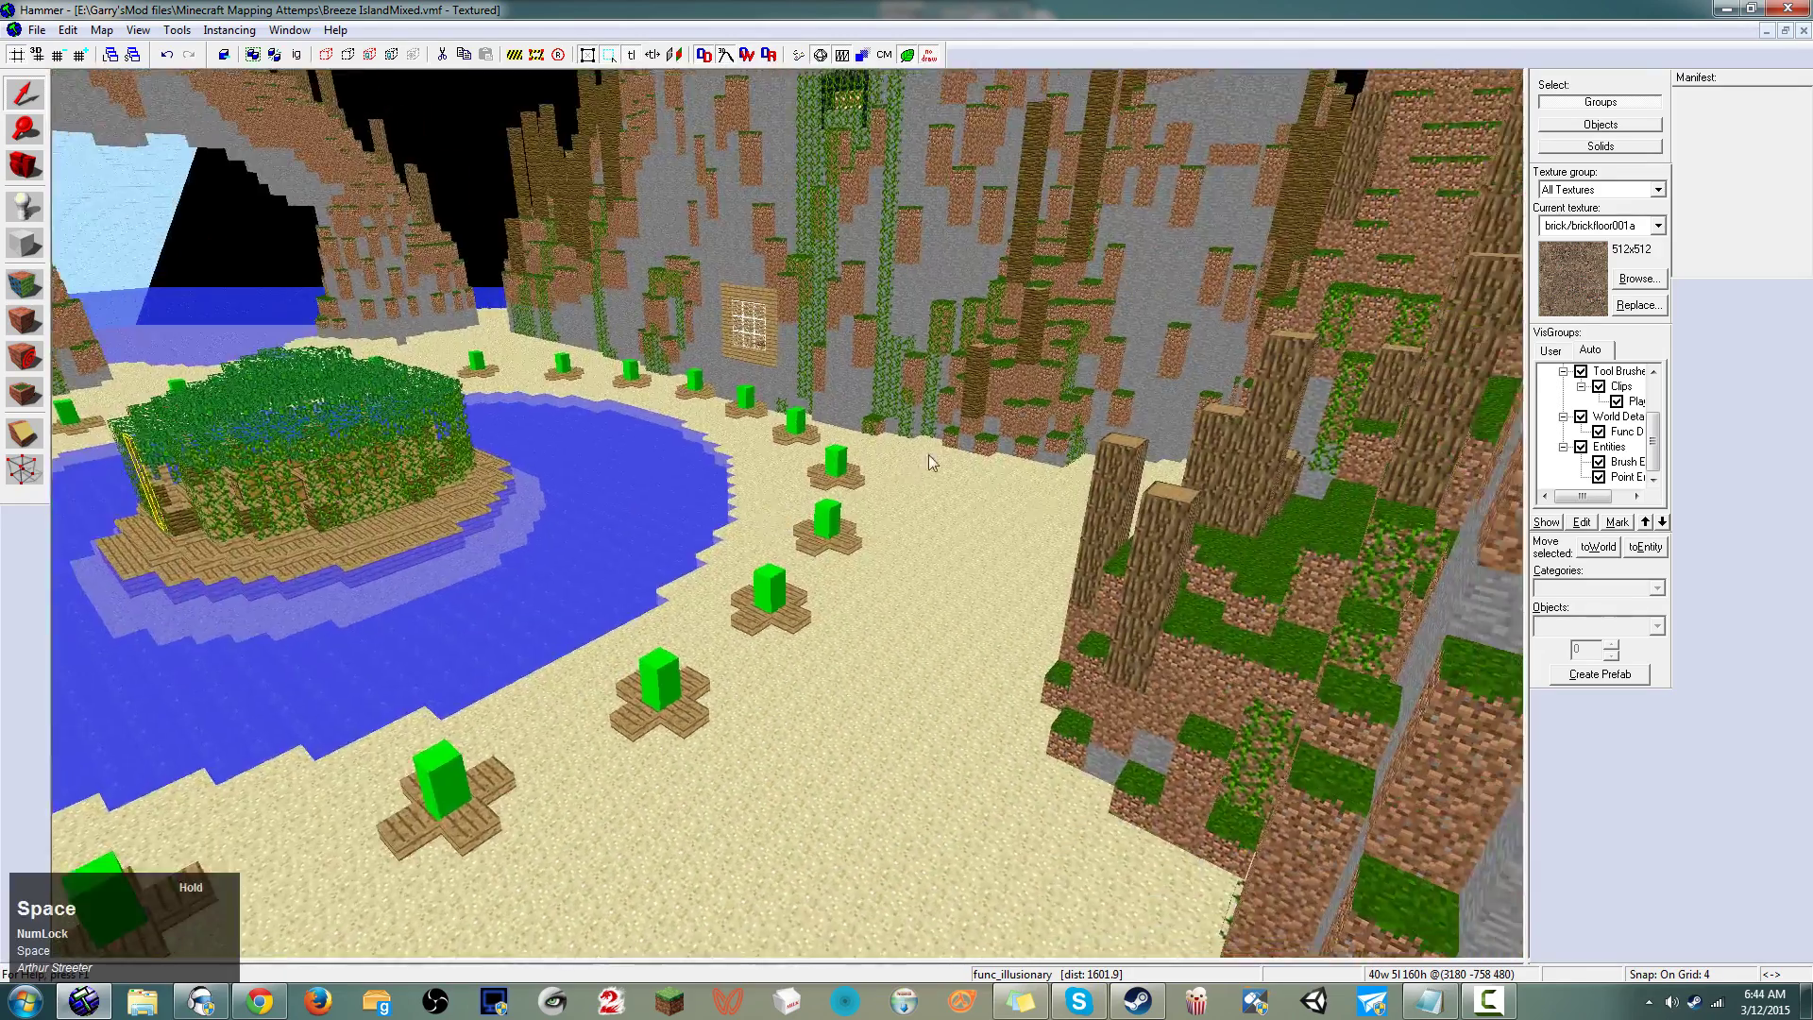
{"action": "left_click", "coordinate": [1106, 471], "text": "shift"}
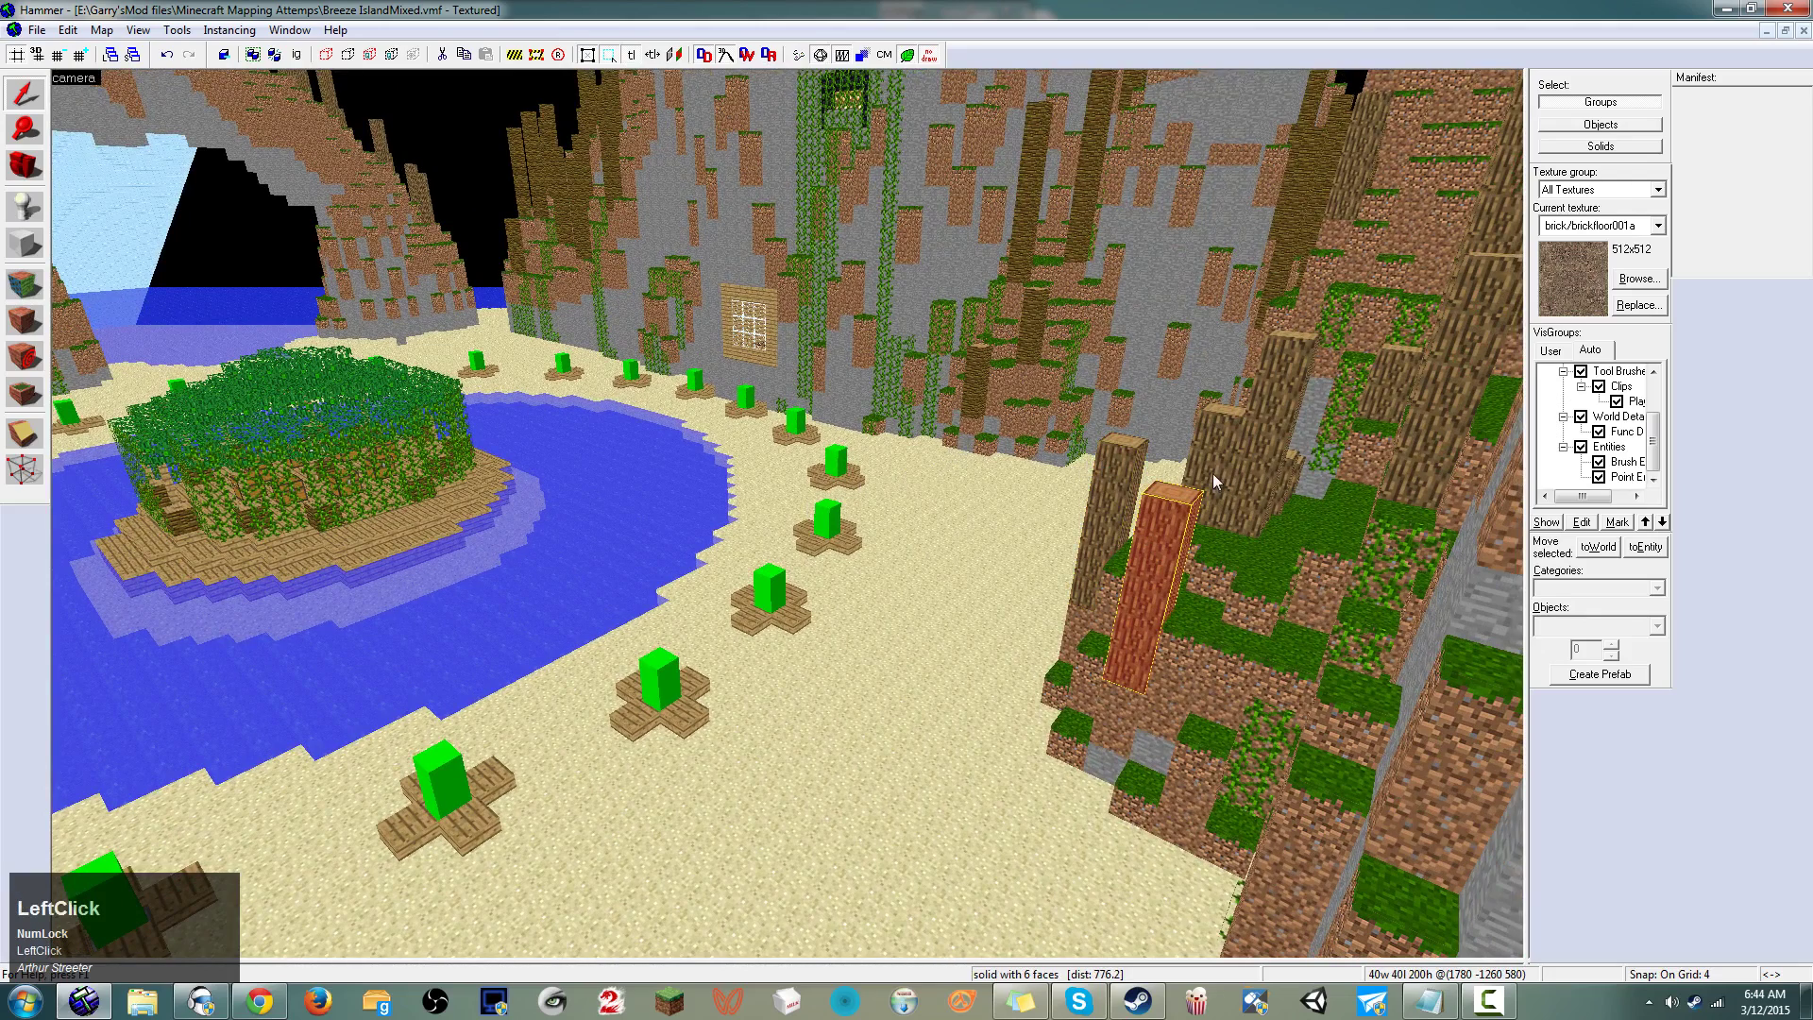
{"action": "left_click", "coordinate": [1254, 444]}
{"action": "left_click", "coordinate": [1065, 444]}
{"action": "key", "text": "space"}
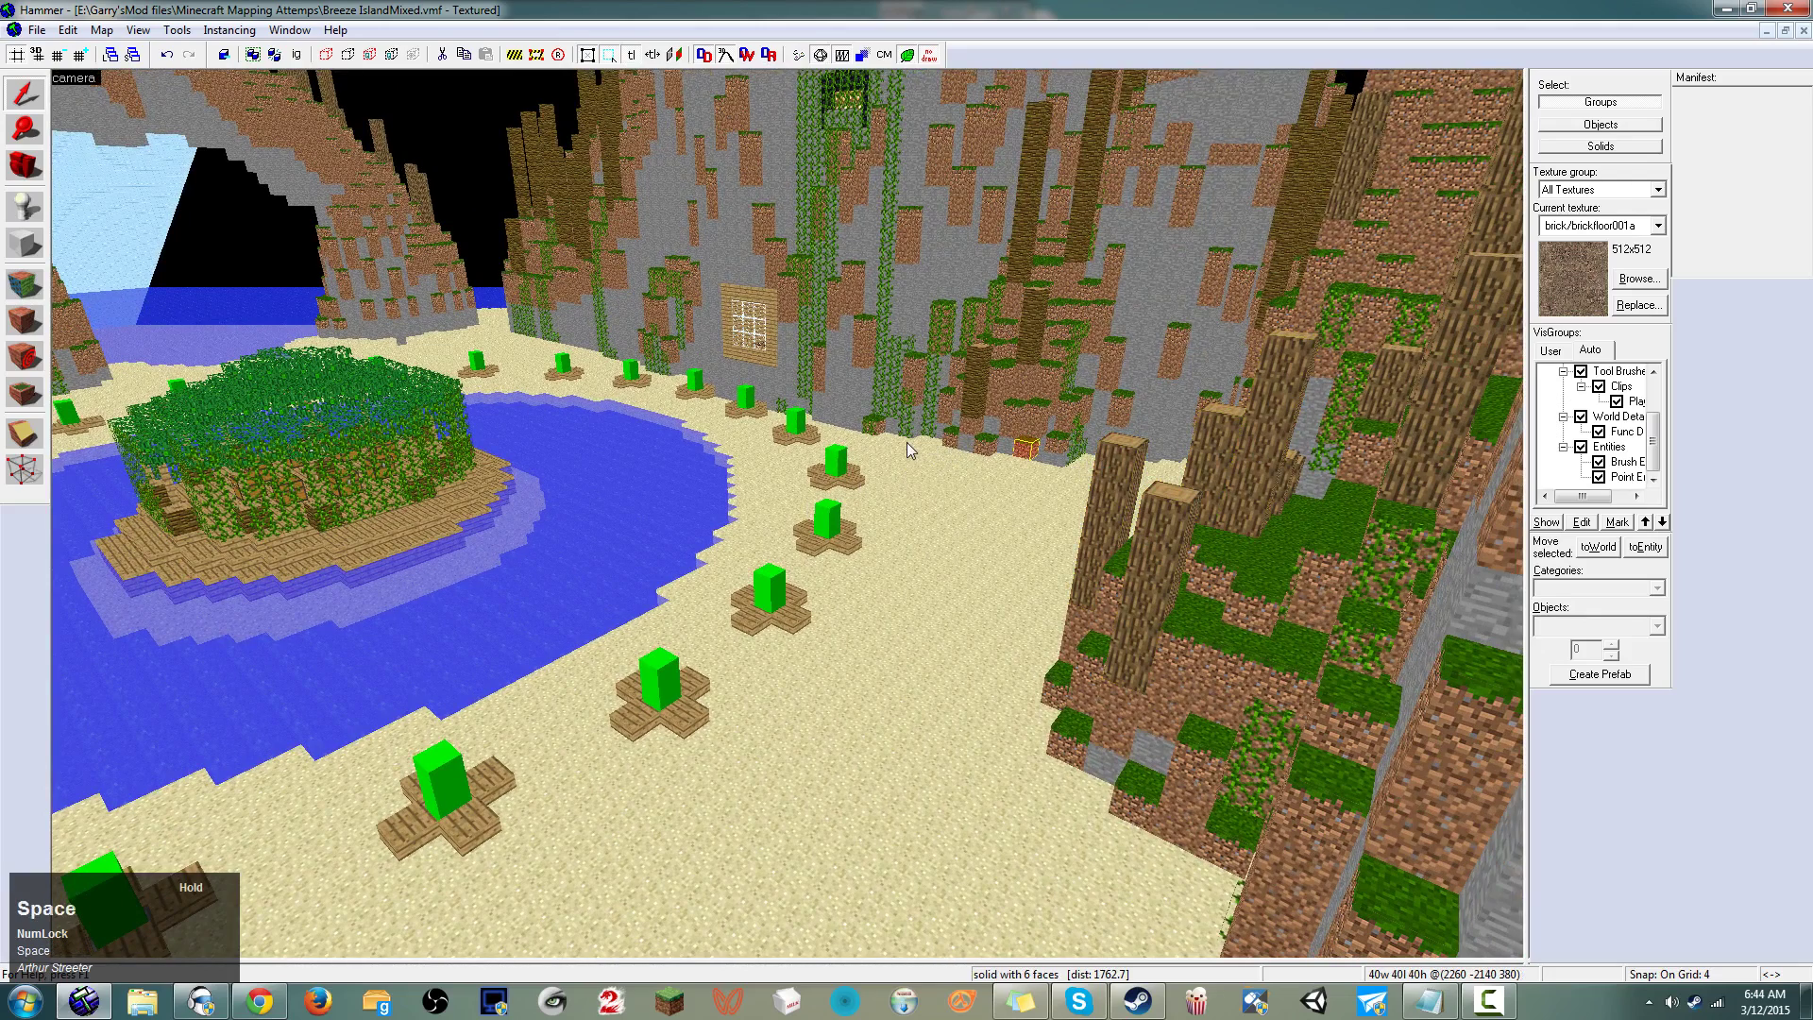
Delete one of the log trunk brushes on the dirt hillside near the tall arch
{"action": "left_click_drag", "start_coordinate": [917, 455], "coordinate": [795, 513]}
{"action": "key", "text": "w"}
{"action": "key", "text": "w"}
{"action": "key", "text": "w"}
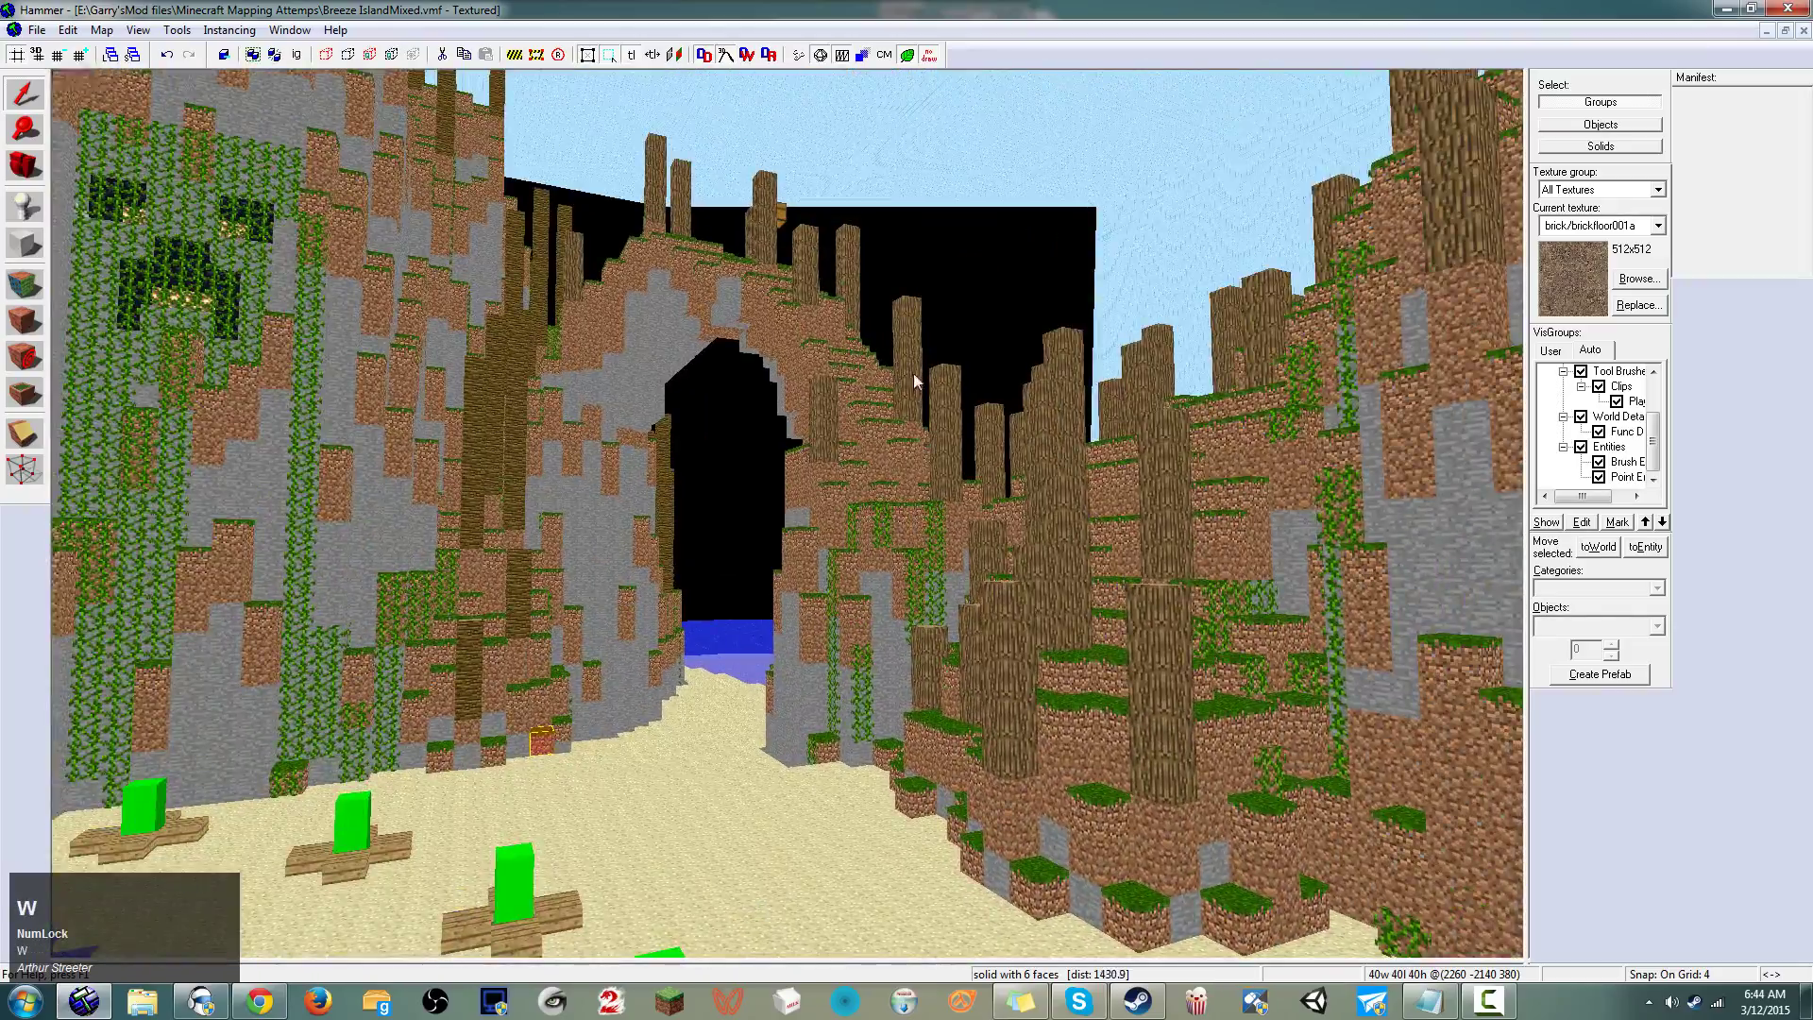
{"action": "left_click", "coordinate": [935, 387]}
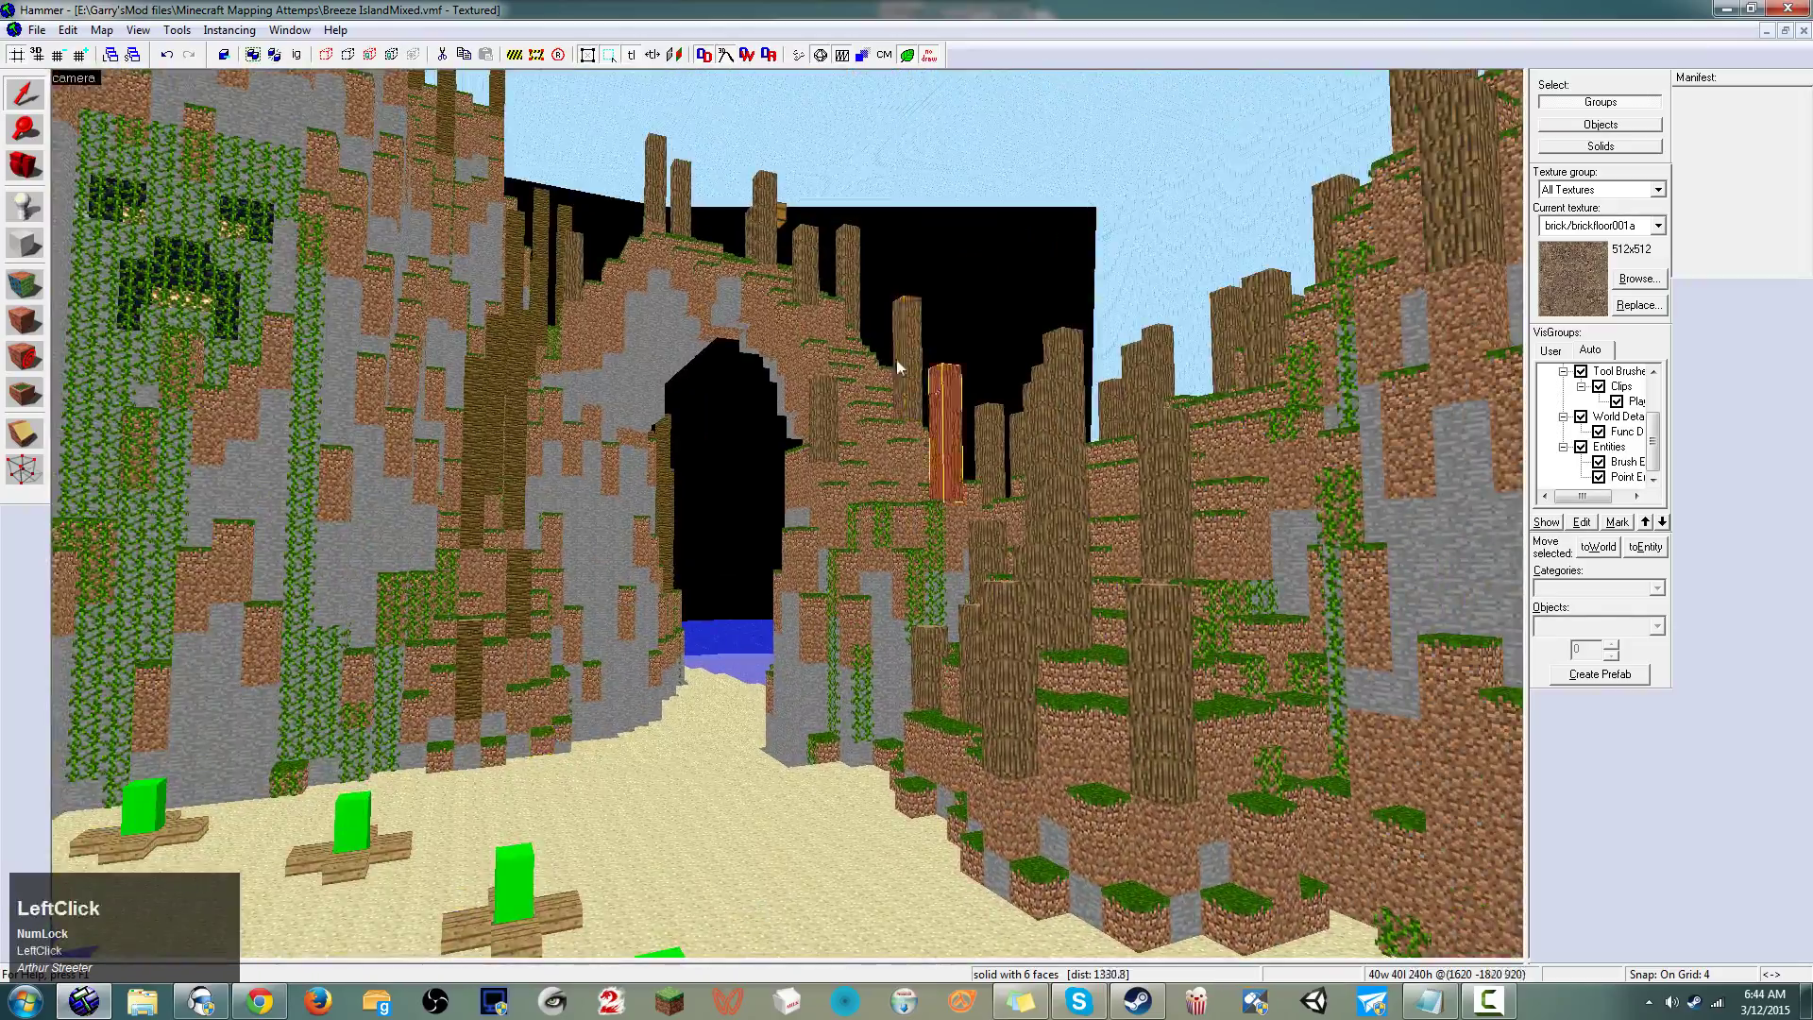
{"action": "left_click", "coordinate": [680, 203]}
{"action": "left_click", "coordinate": [1004, 648]}
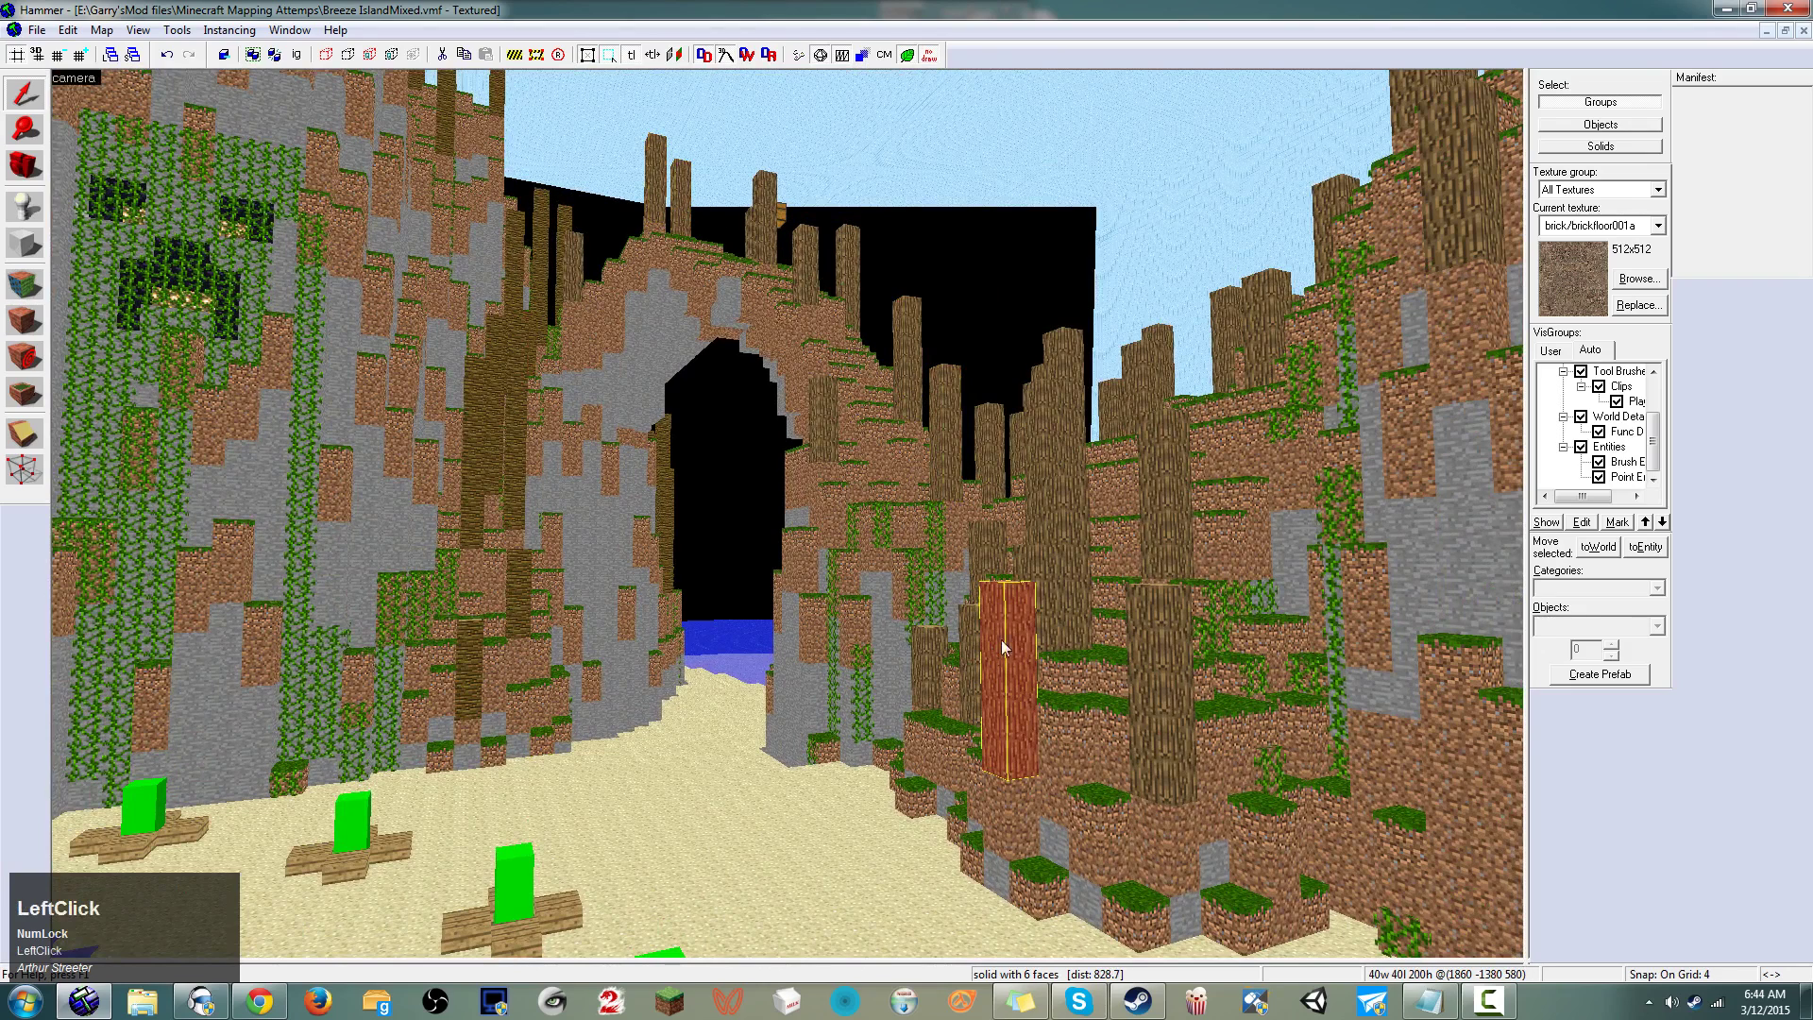
{"action": "left_click", "coordinate": [1067, 517]}
{"action": "key", "text": "Delete"}
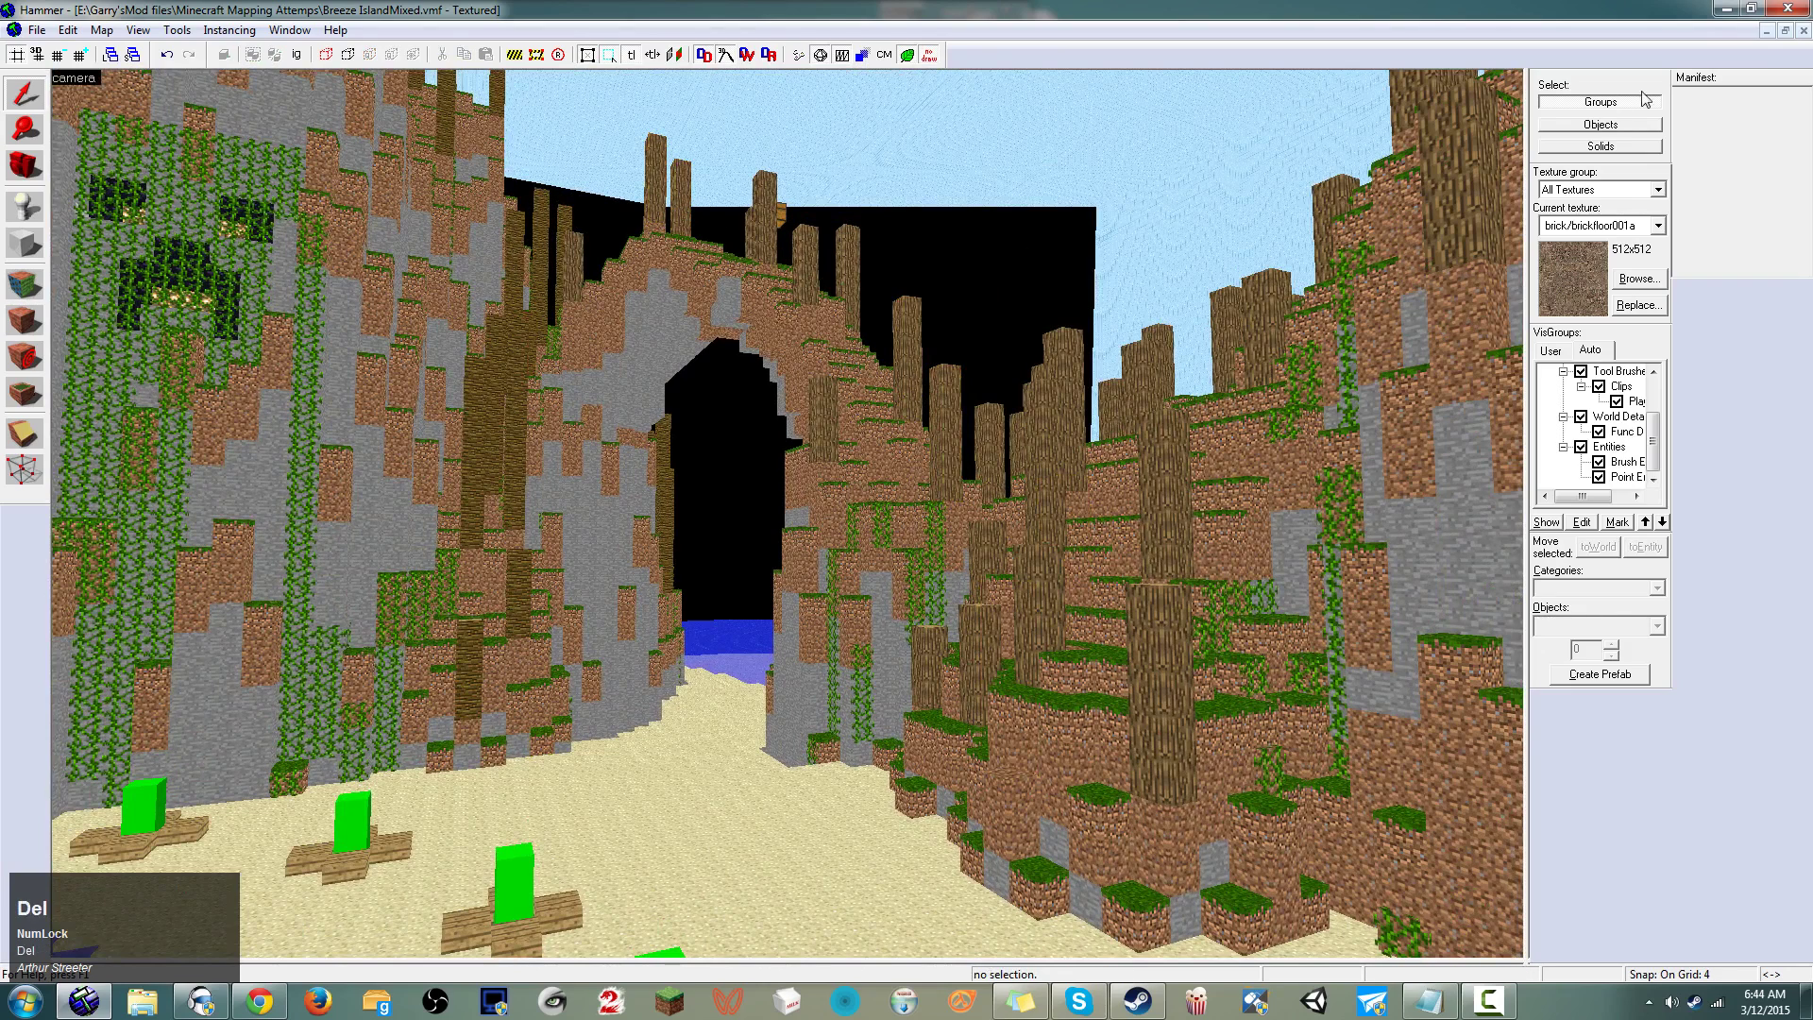
Close Breeze IslandMixed.vmf without saving and look over the BreezeIslandMini map around the pond
{"action": "left_click", "coordinate": [1788, 9]}
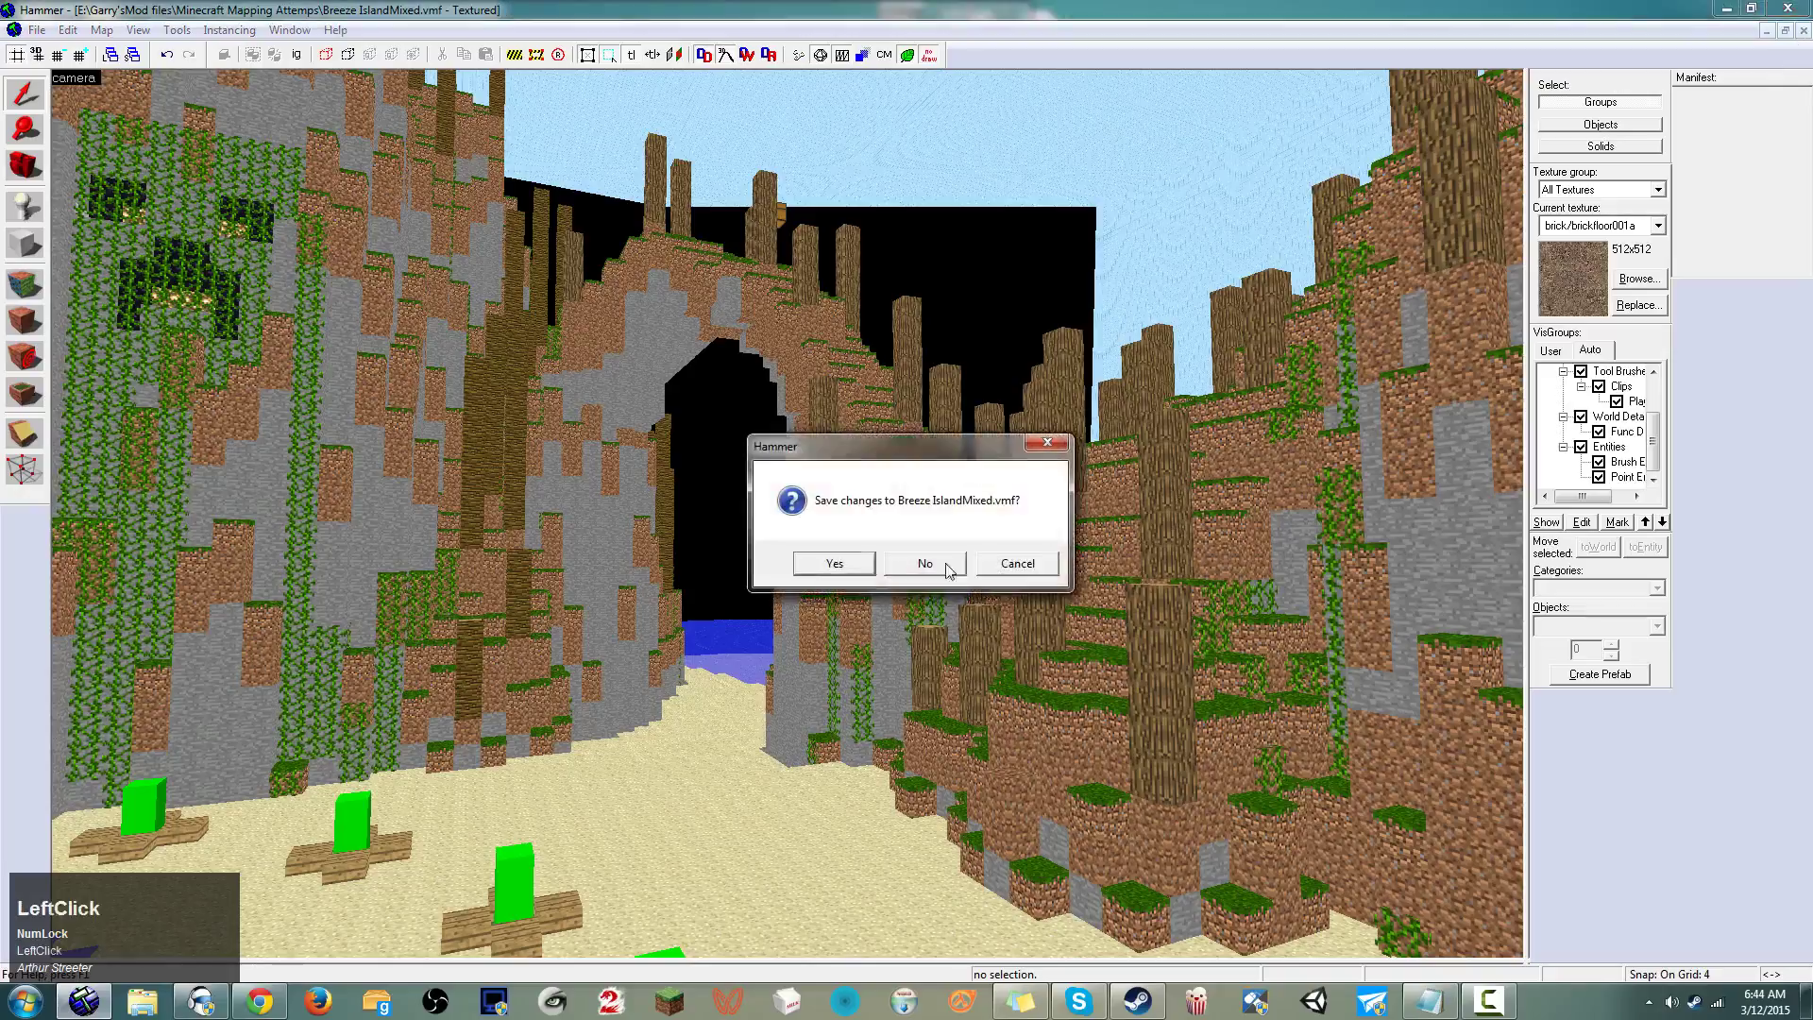
{"action": "left_click", "coordinate": [926, 564]}
{"action": "key", "text": "space"}
{"action": "key", "text": "w"}
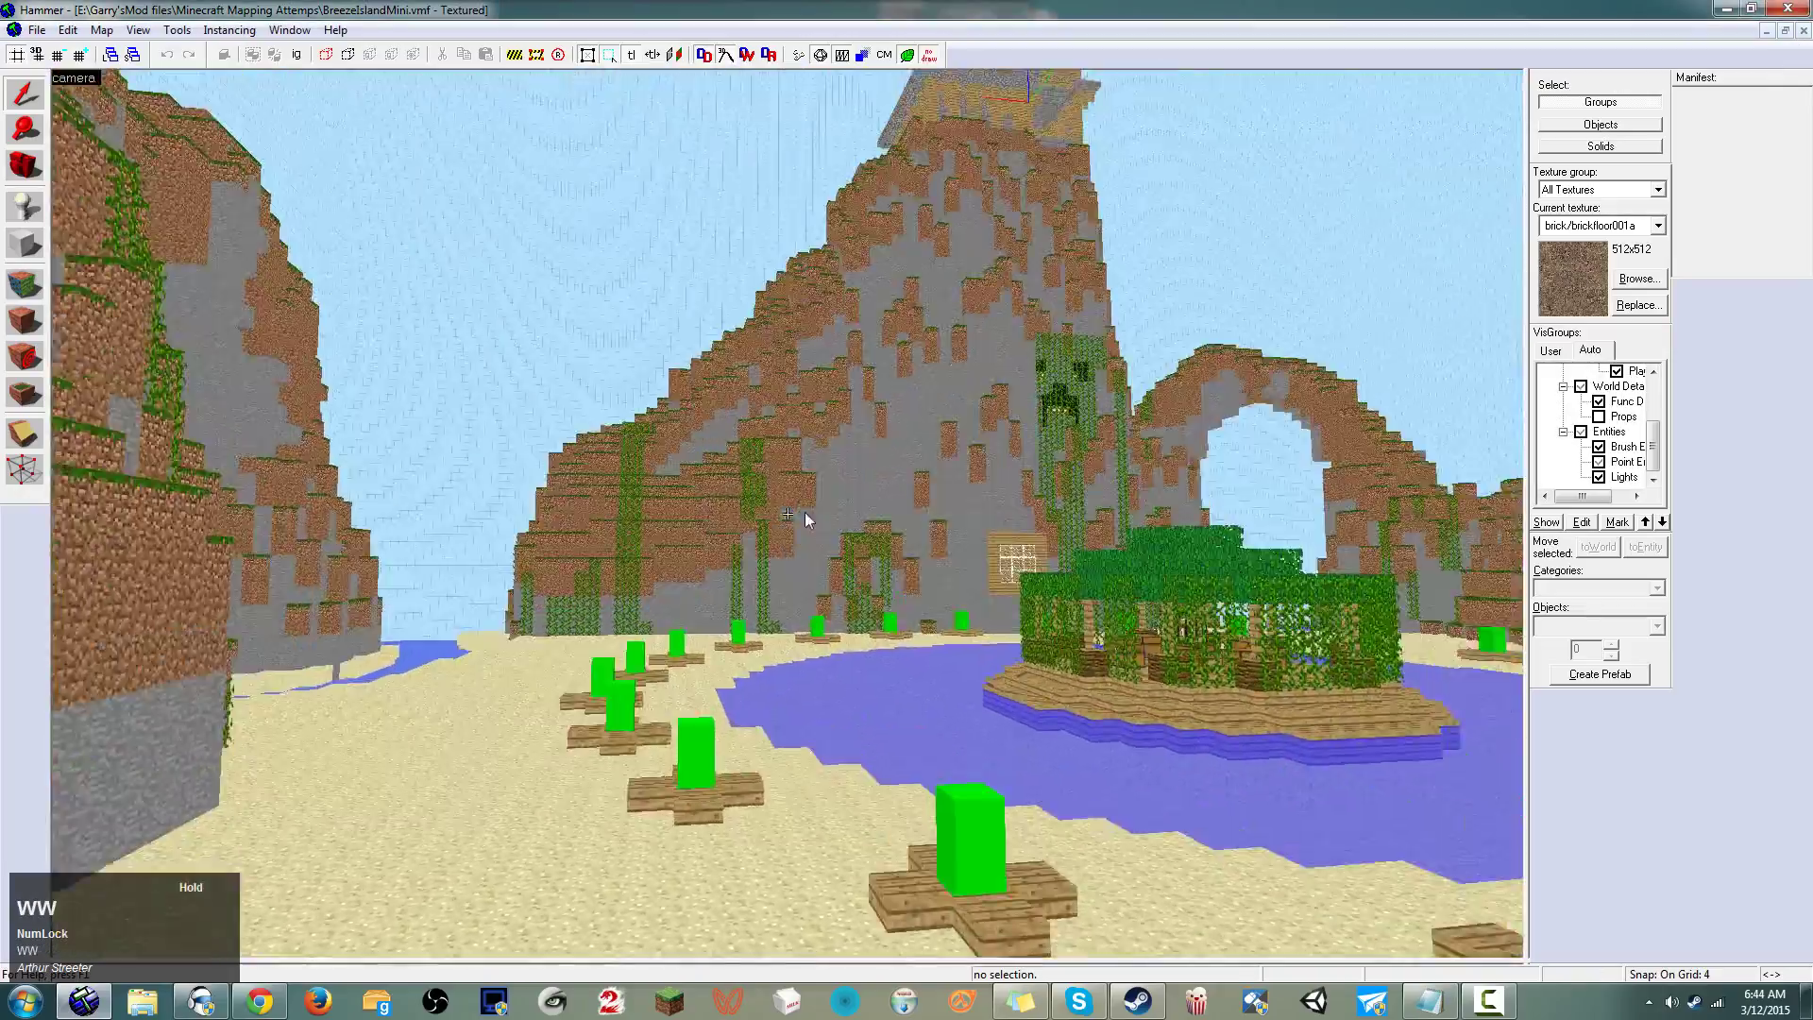
{"action": "key", "text": "w"}
{"action": "key", "text": "a"}
{"action": "key", "text": "s"}
{"action": "key", "text": "s"}
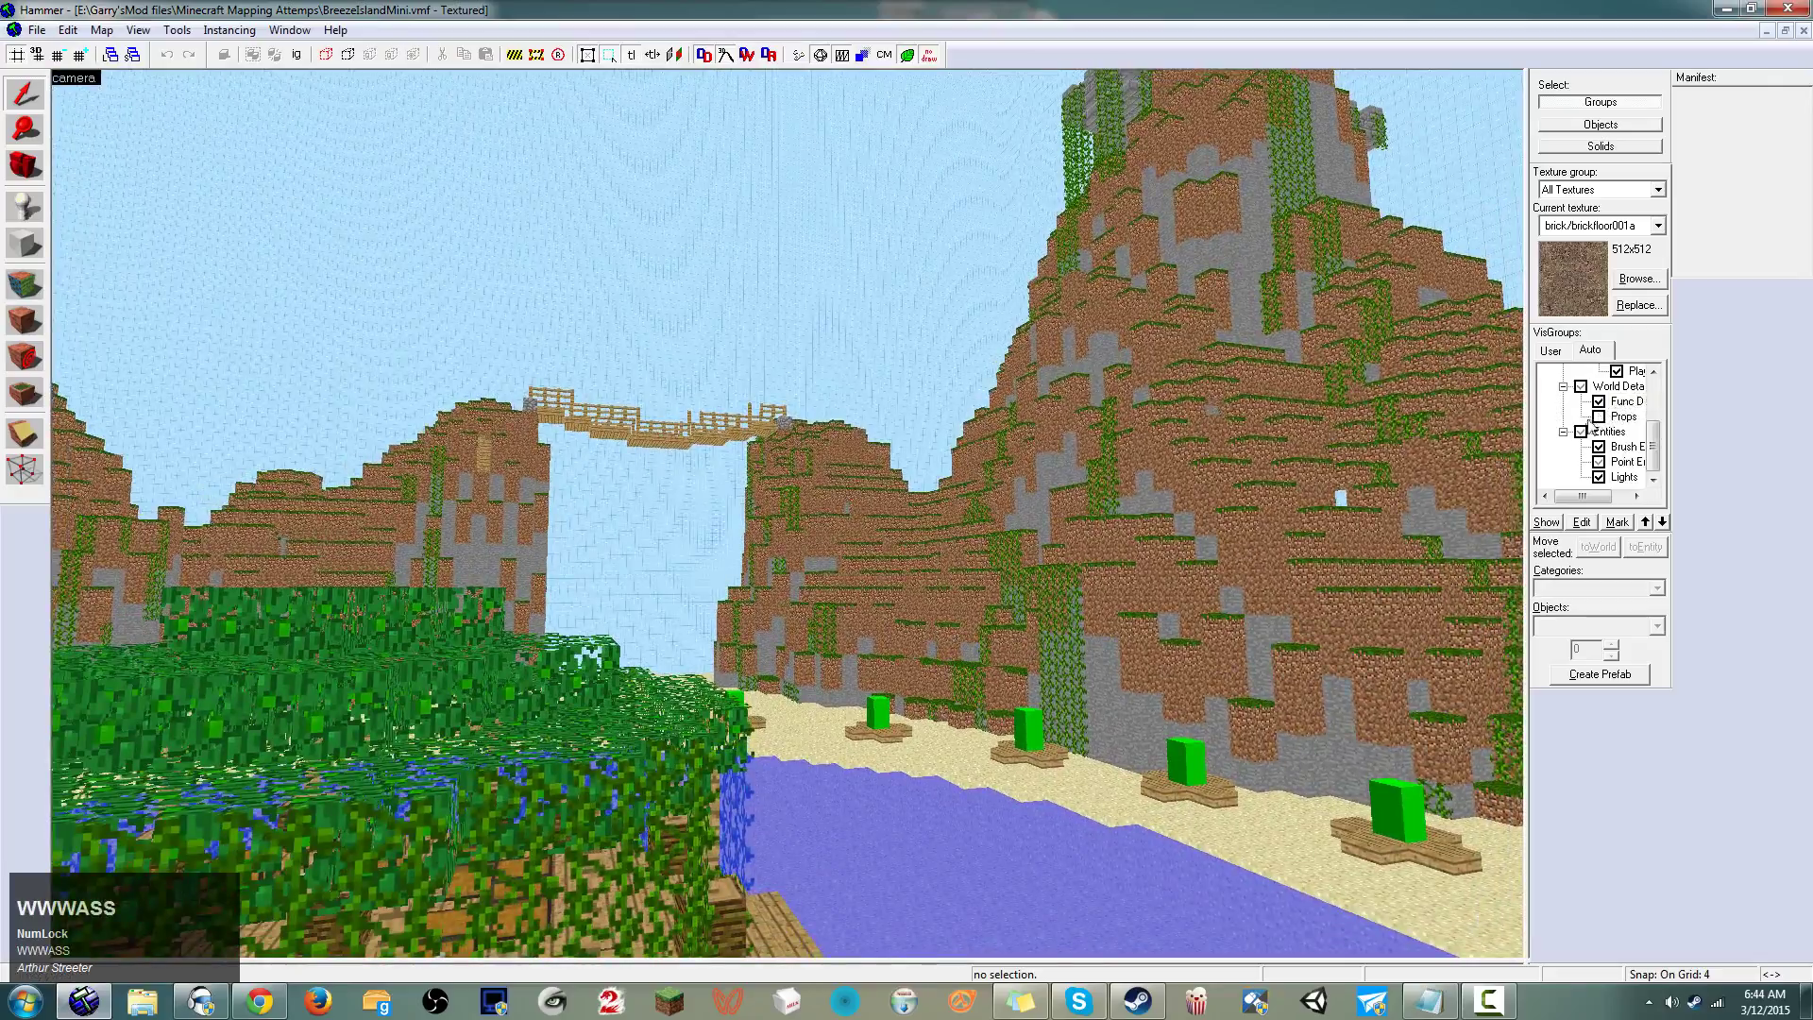
Show the Props visgroup in the BreezeIslandMini map and view the trees on the hillsides
{"action": "left_click", "coordinate": [1599, 416]}
{"action": "key", "text": "w"}
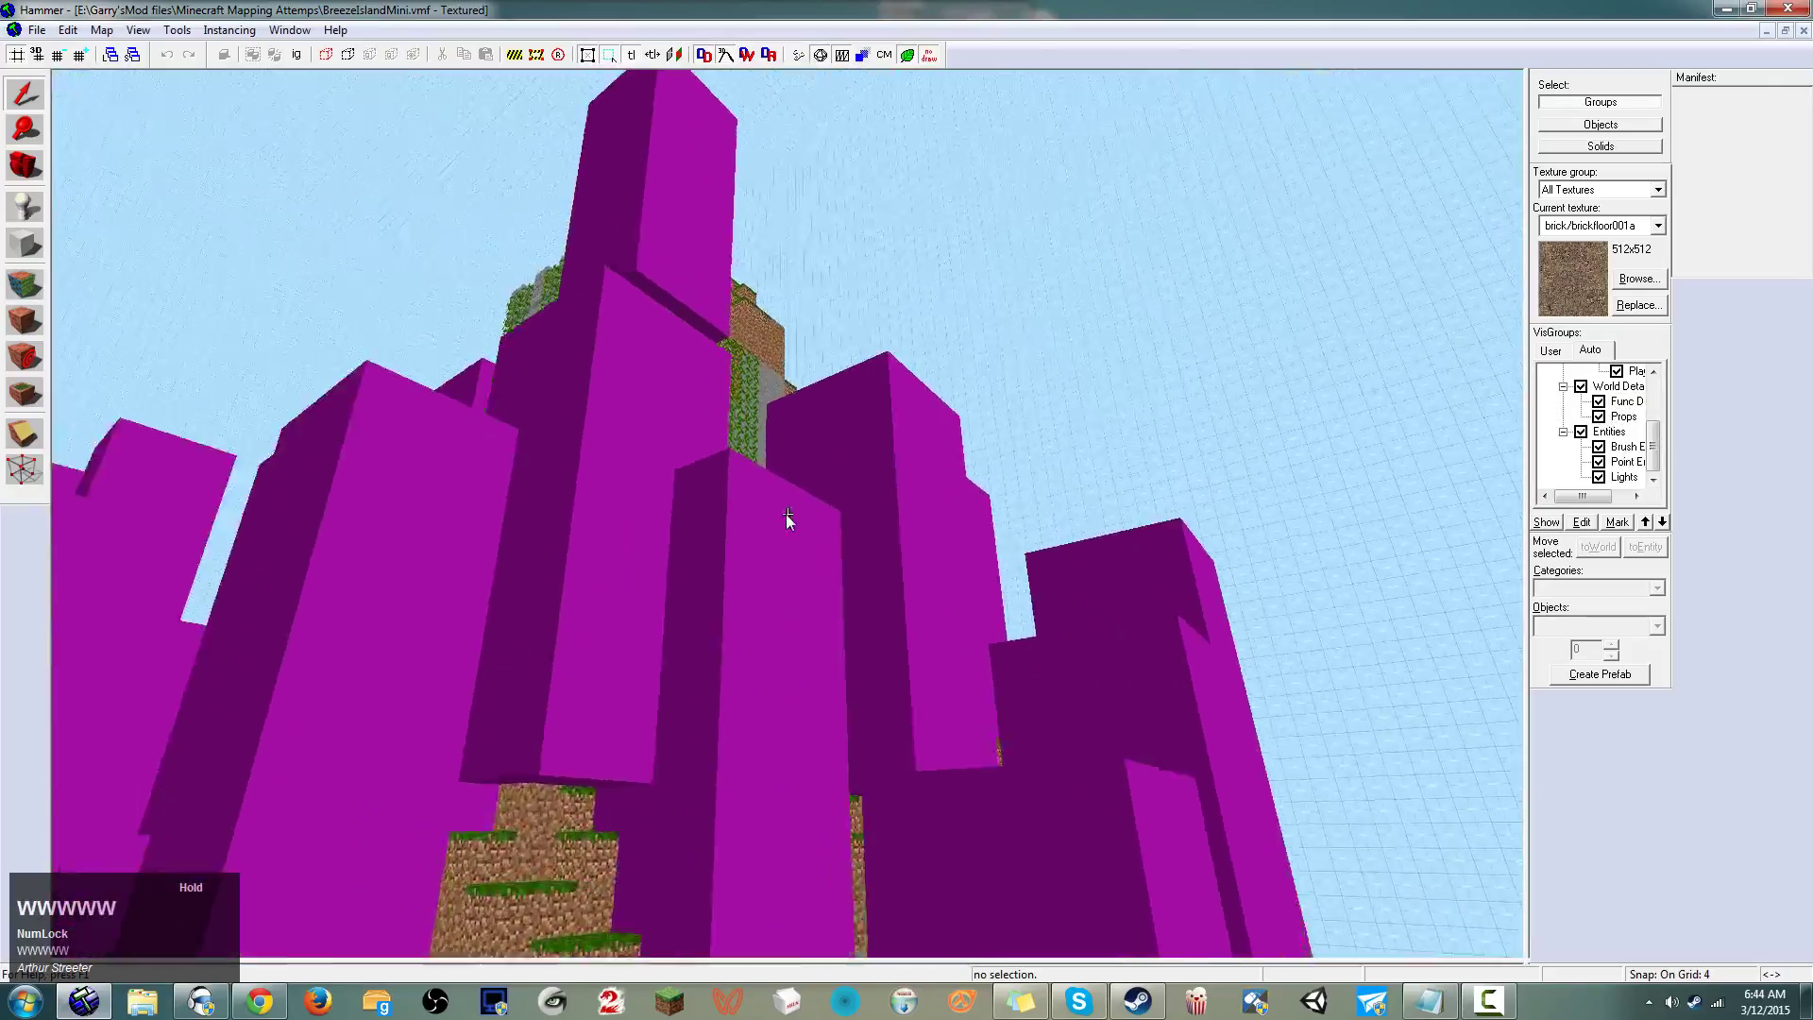
{"action": "key", "text": "w"}
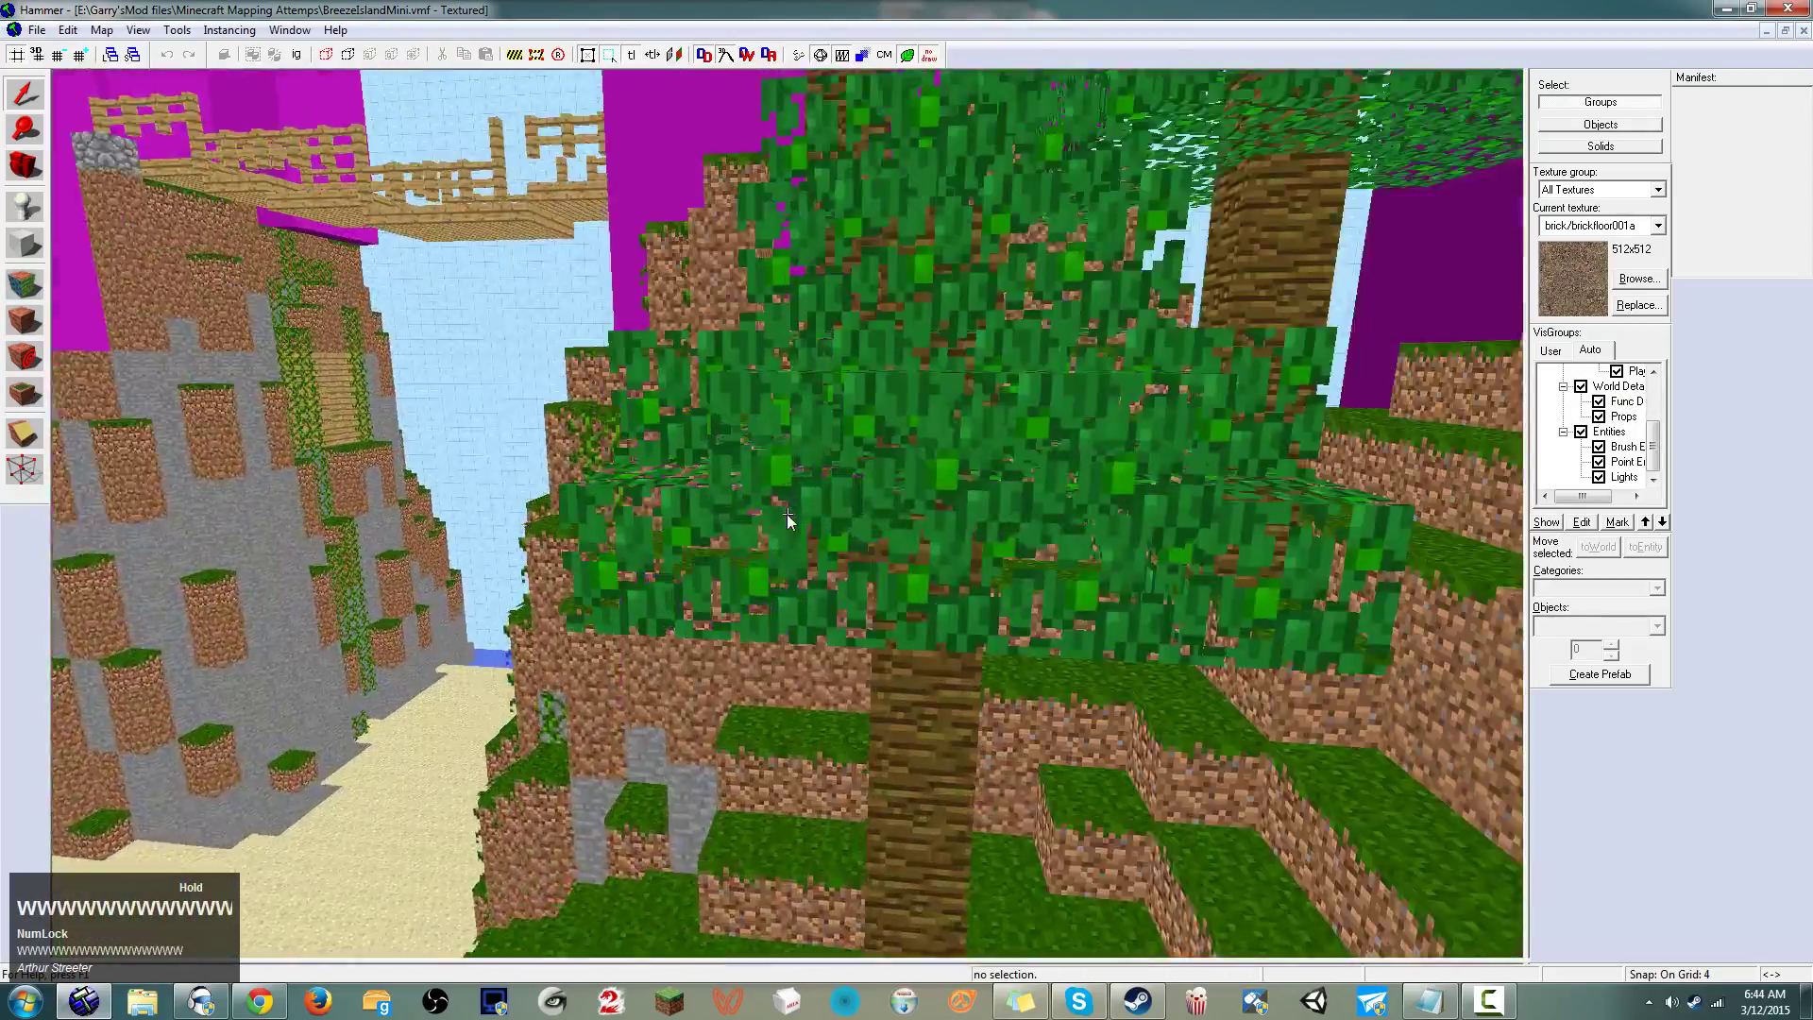
Look over the beach and surrounding cliffs in the BreezeIslandMini map, ending with Hammer minimized to show the desktop
{"action": "key", "text": "w"}
{"action": "key", "text": "s"}
{"action": "left_click", "coordinate": [786, 514]}
{"action": "key", "text": "space"}
{"action": "left_click_drag", "start_coordinate": [786, 513], "coordinate": [787, 514]}
{"action": "key", "text": "space"}
{"action": "left_click", "coordinate": [787, 514]}
{"action": "left_click", "coordinate": [1727, 8]}
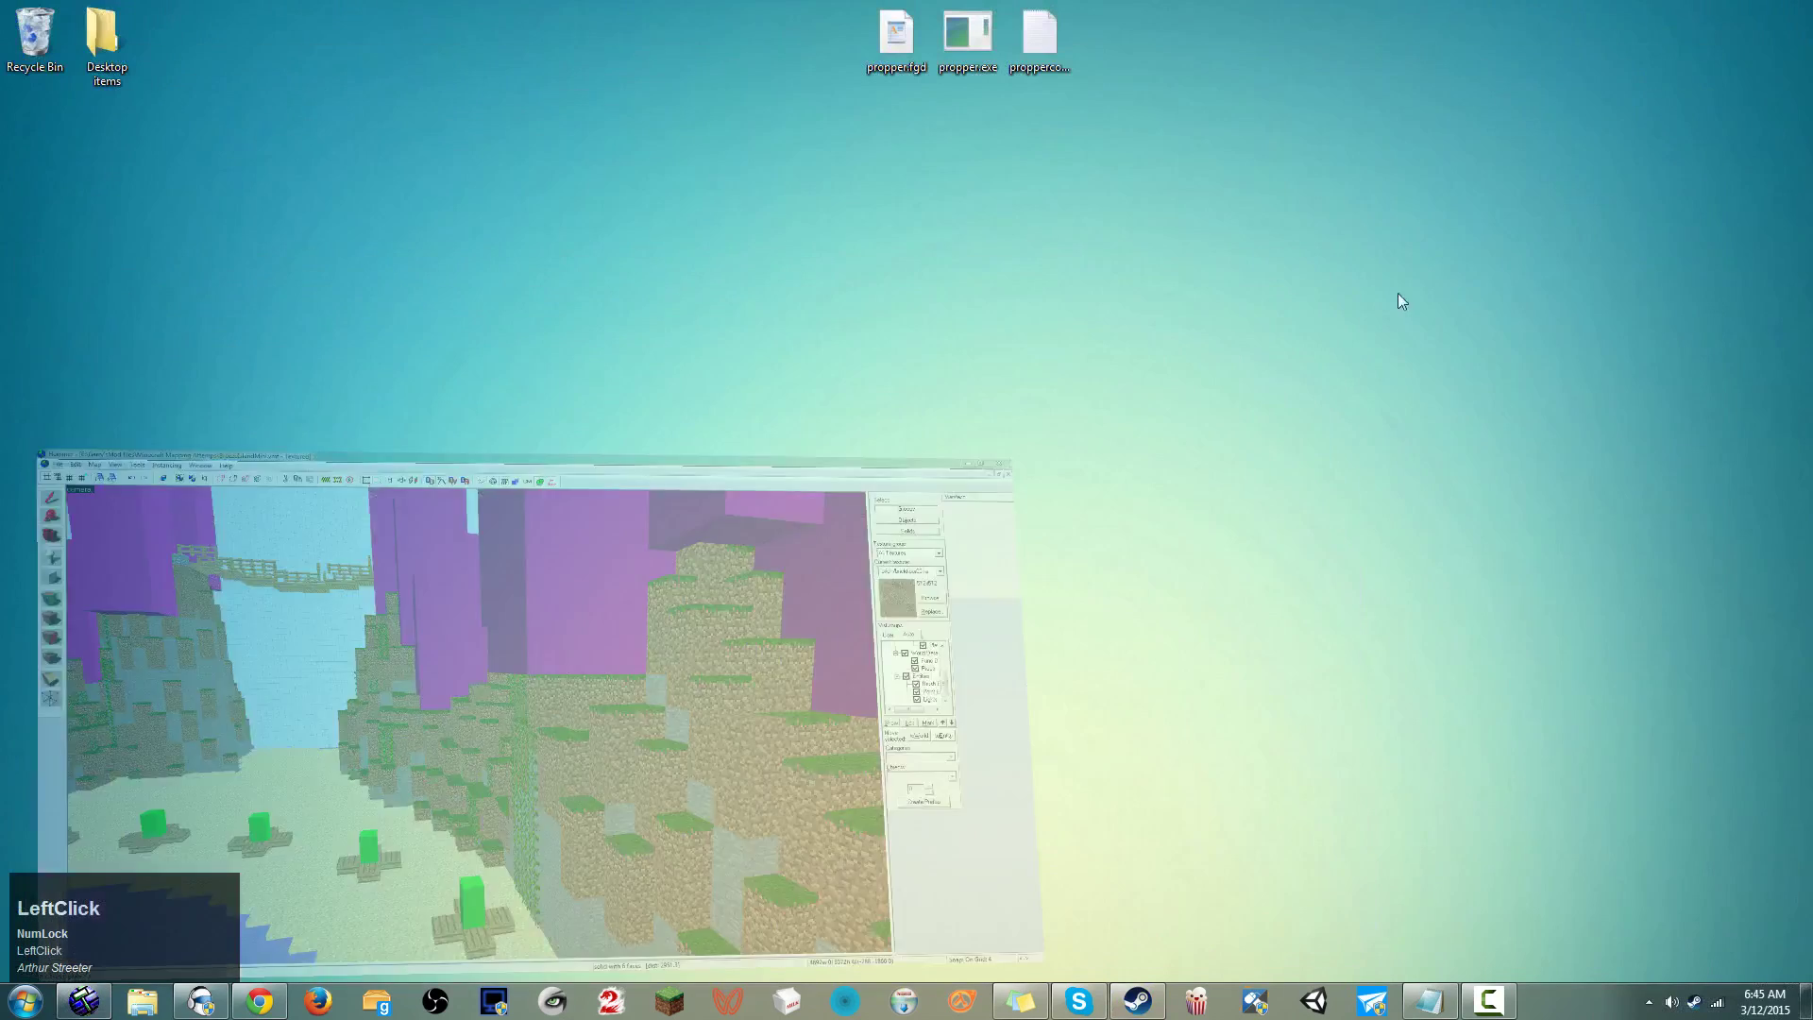
Spread out the three Propper files on the desktop, setting the third file well apart and separating propper.fgd from propper.exe
{"action": "left_click_drag", "start_coordinate": [1153, 76], "coordinate": [891, 44]}
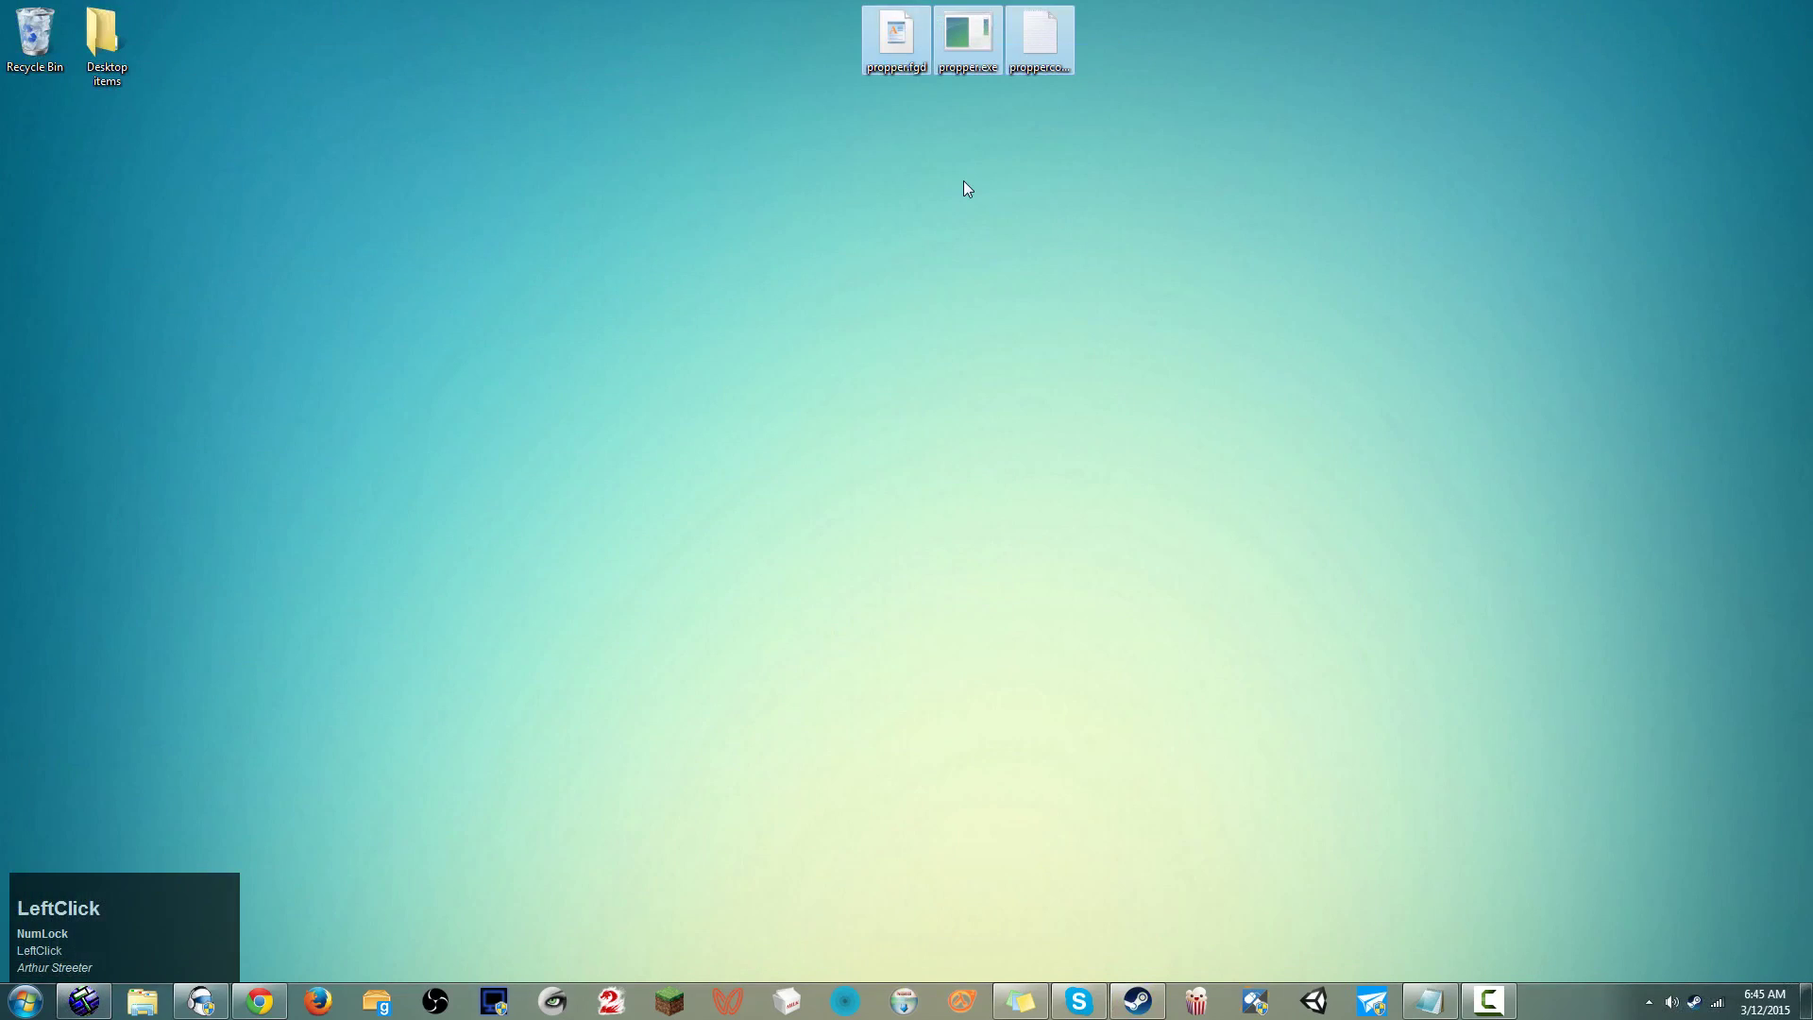
{"action": "left_click_drag", "start_coordinate": [978, 117], "coordinate": [901, 44]}
{"action": "left_click_drag", "start_coordinate": [901, 43], "coordinate": [1658, 47]}
{"action": "left_click", "coordinate": [869, 123]}
{"action": "left_click_drag", "start_coordinate": [1020, 95], "coordinate": [931, 49]}
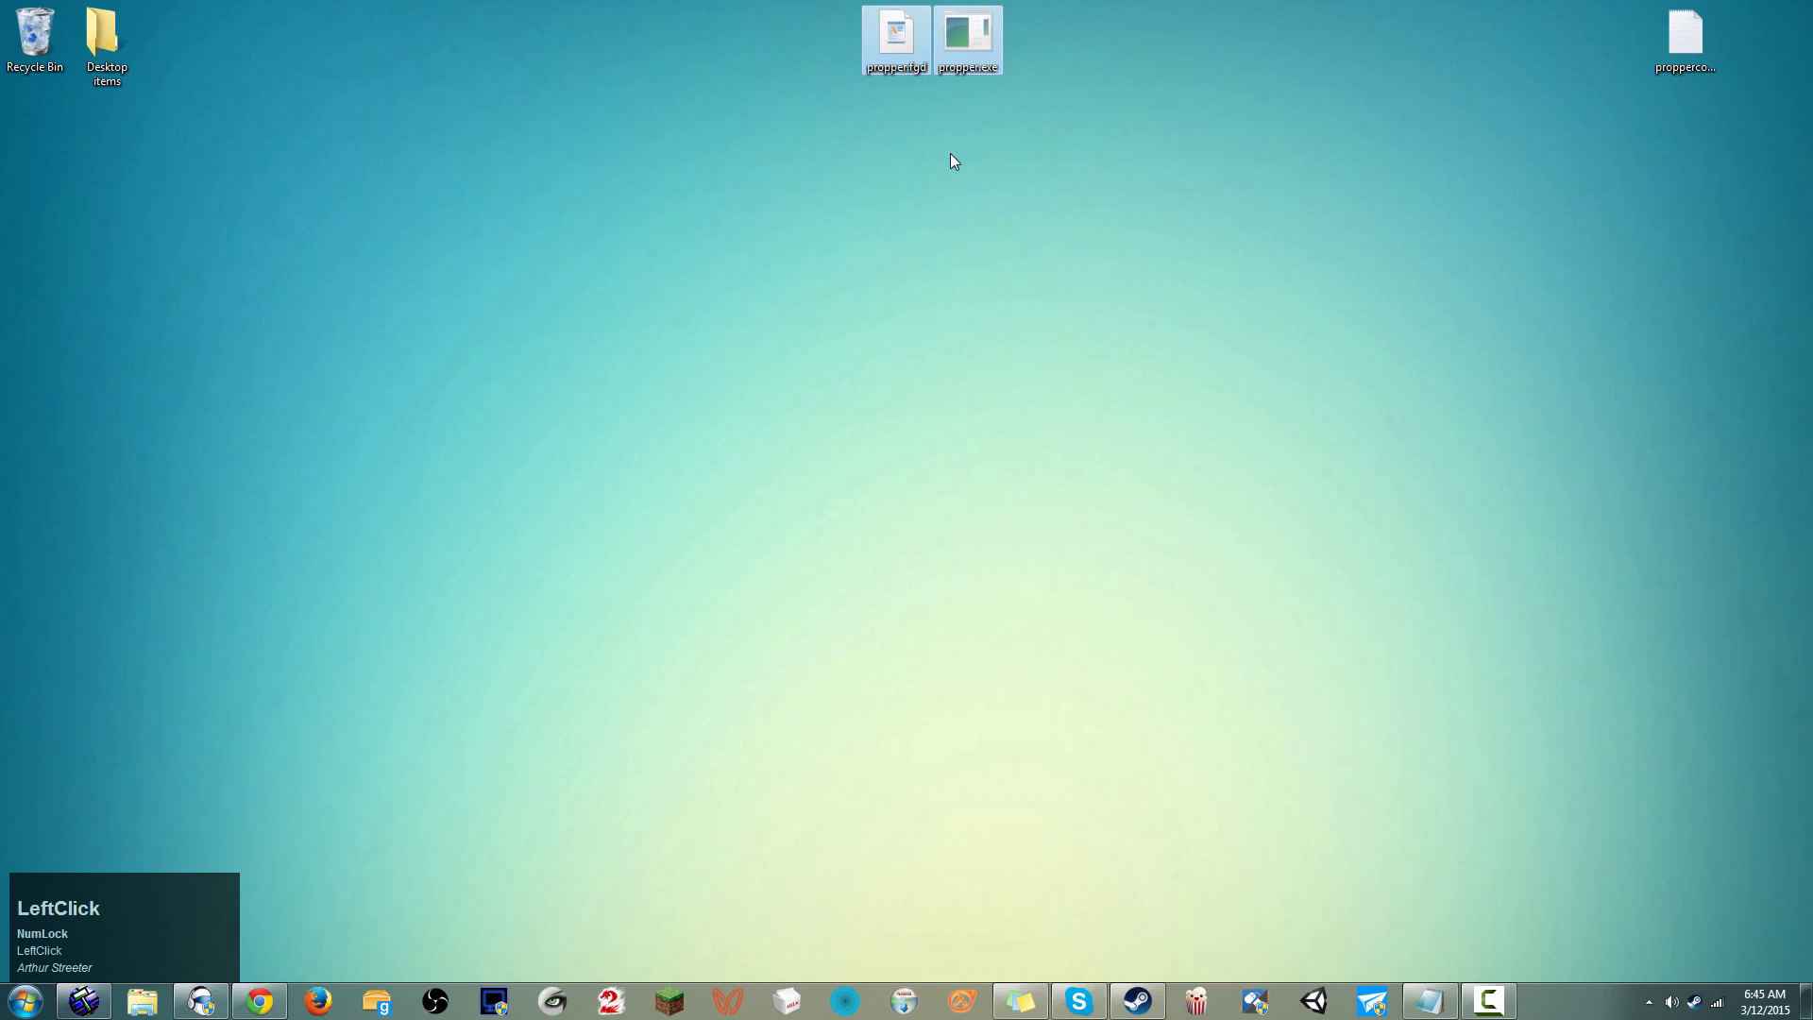
{"action": "left_click", "coordinate": [898, 54]}
{"action": "left_click_drag", "start_coordinate": [898, 53], "coordinate": [767, 68]}
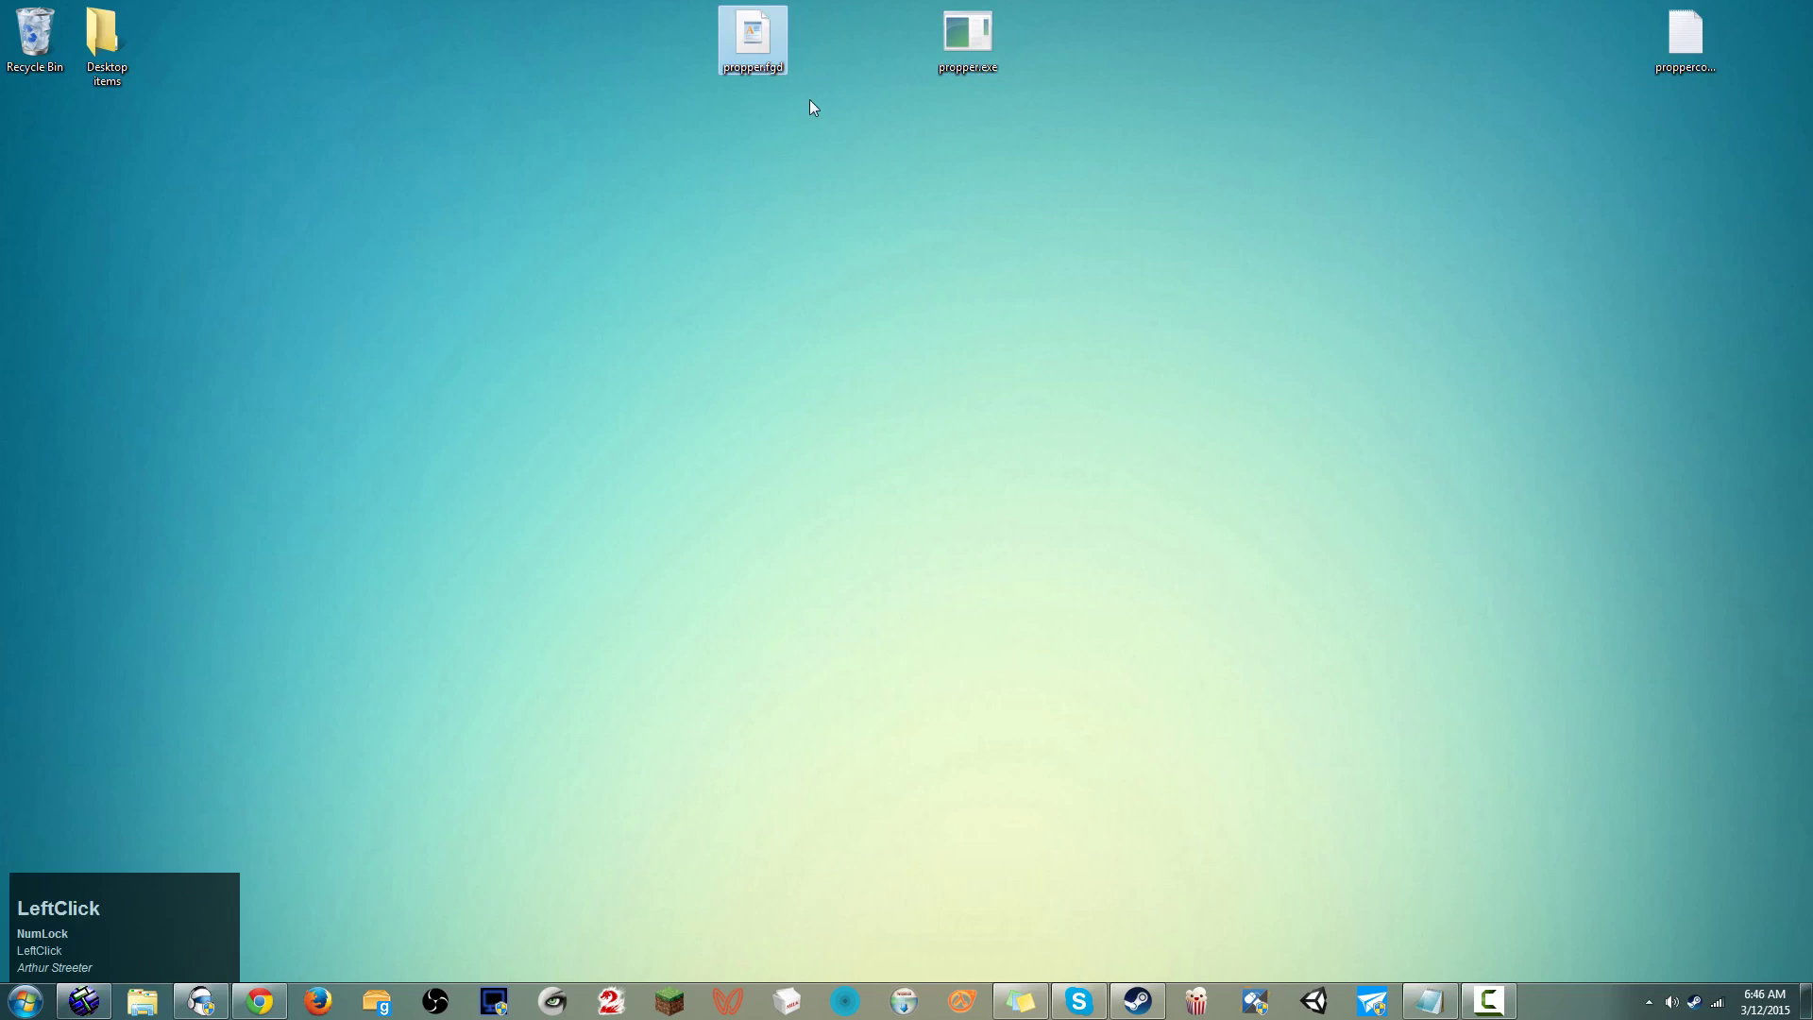
Single out propper.exe and propper.fgd in turn on the desktop, with a brief switch to Hammer and back
{"action": "left_click", "coordinate": [986, 38]}
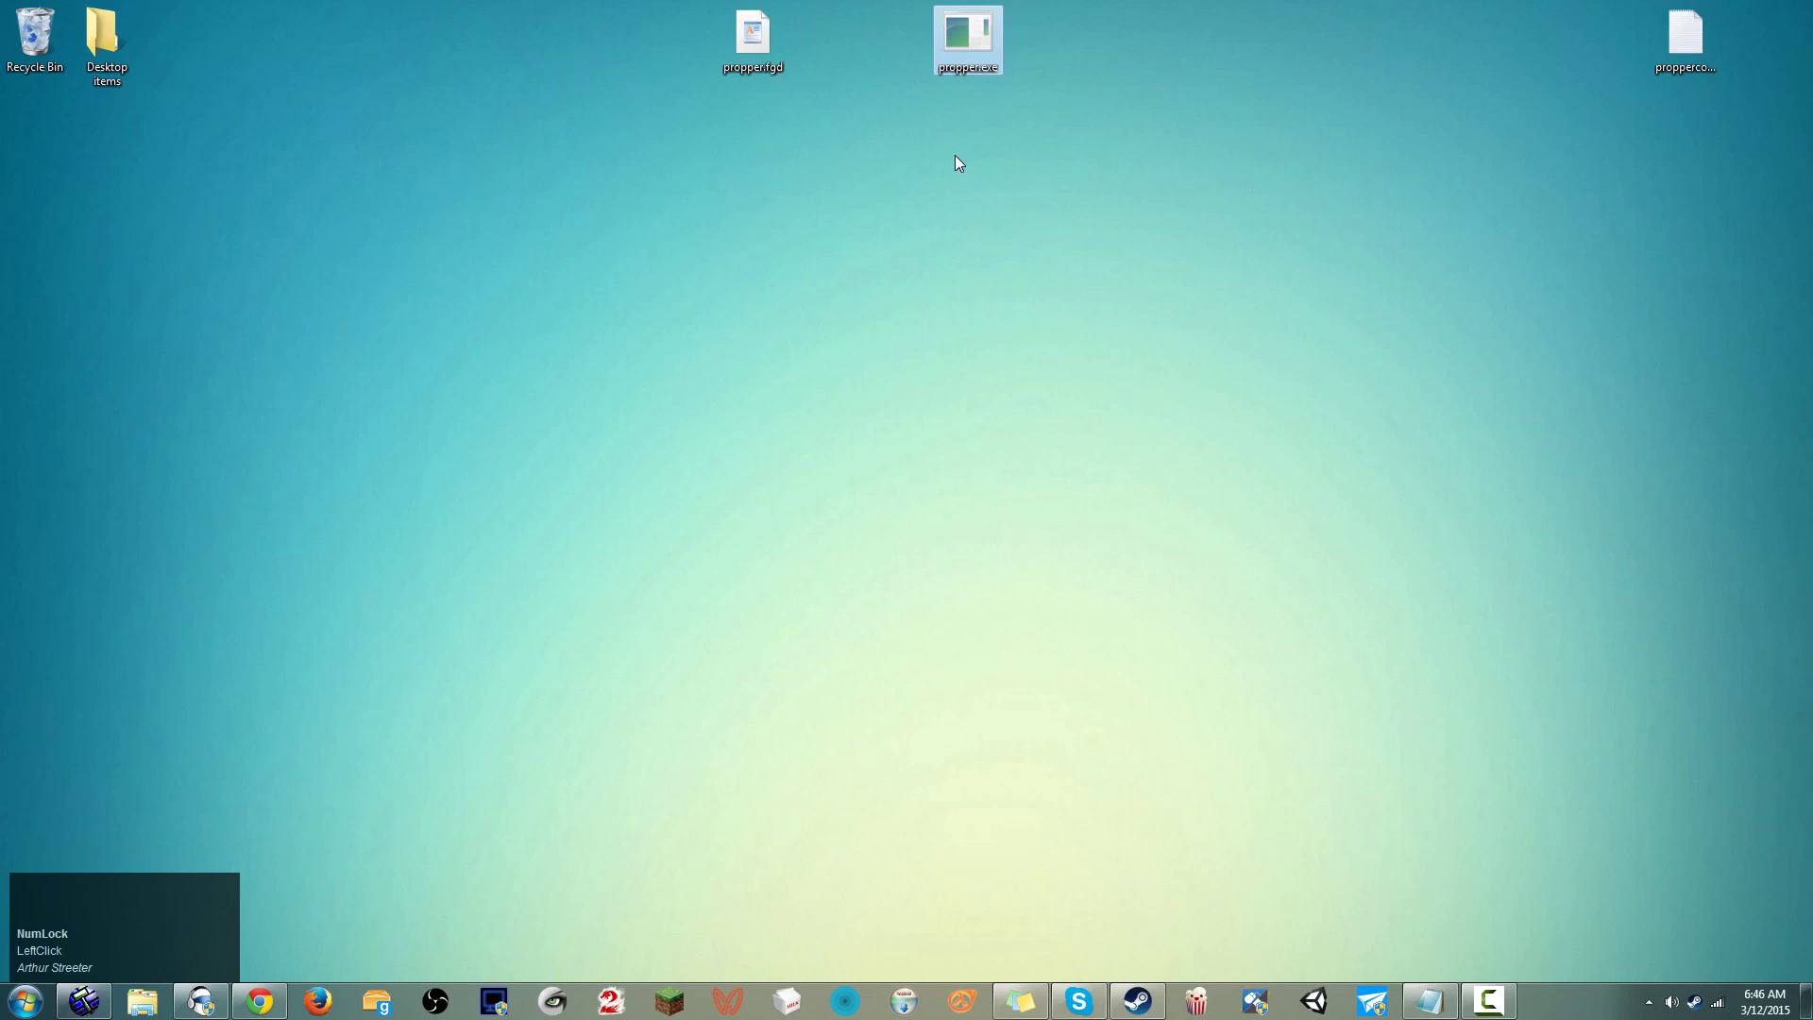
{"action": "left_click", "coordinate": [767, 30]}
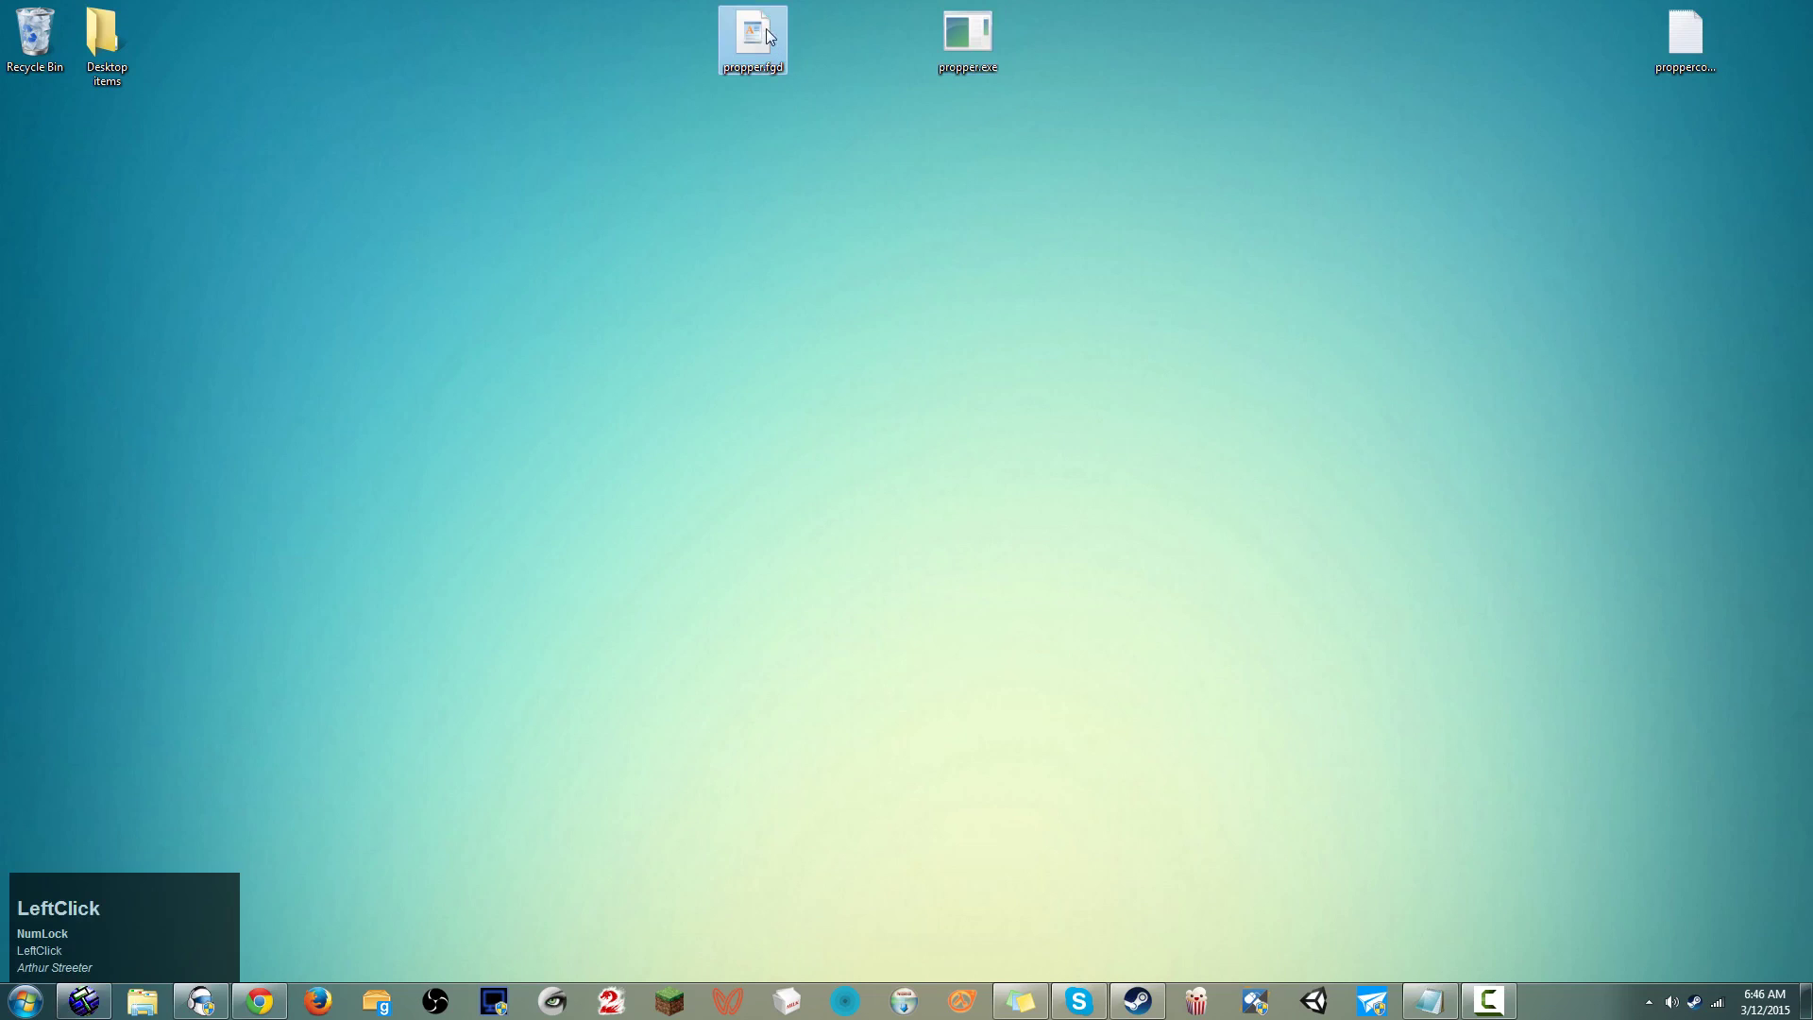
{"action": "mouse_move", "coordinate": [744, 42]}
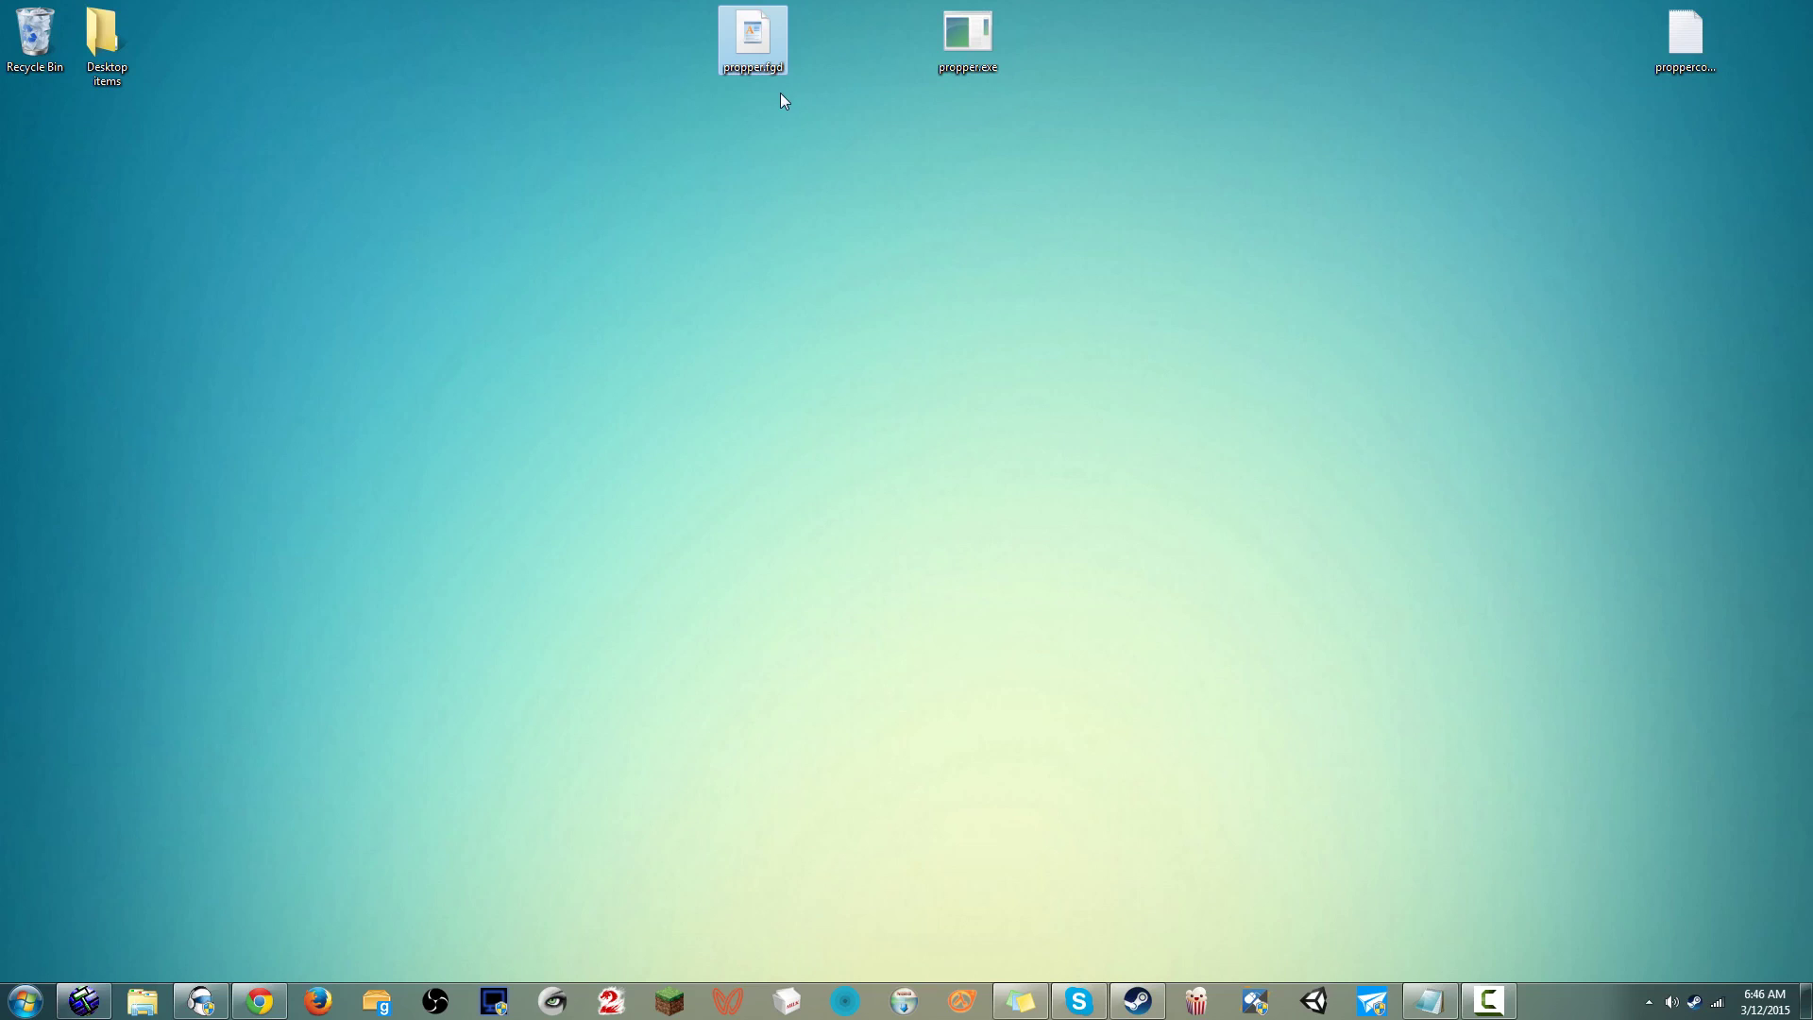
{"action": "left_click", "coordinate": [941, 48]}
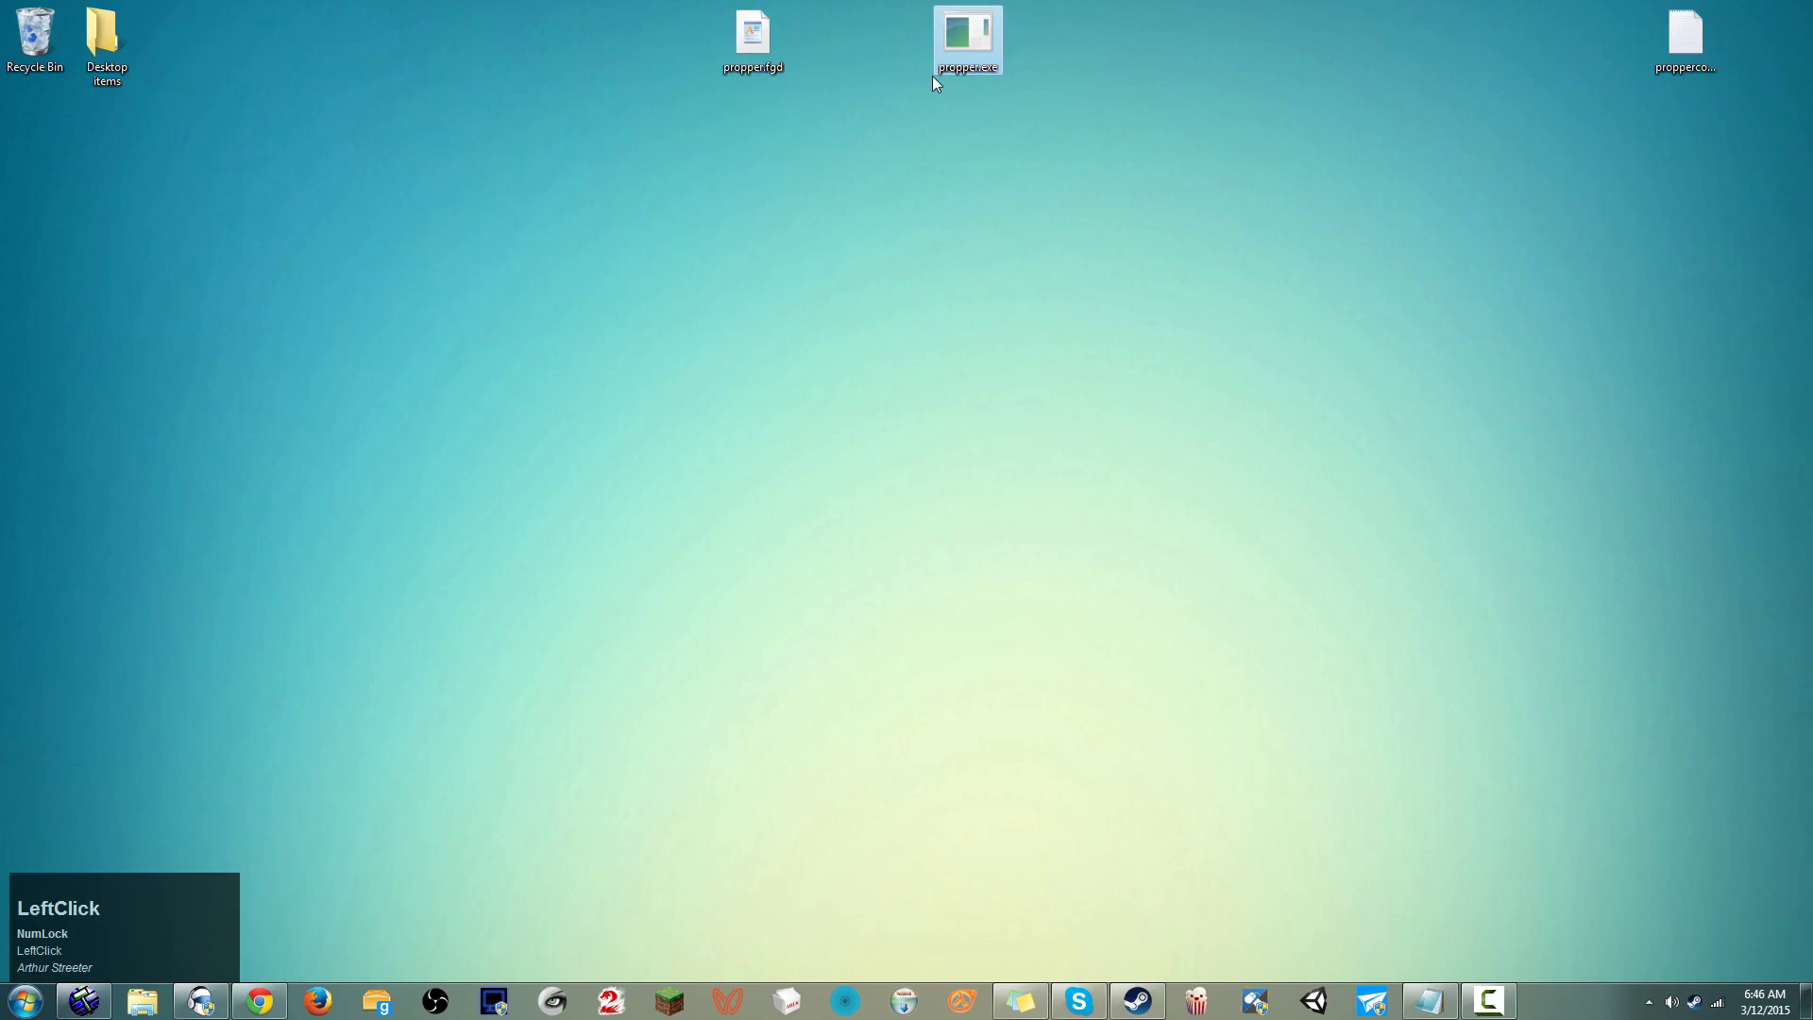
{"action": "left_click", "coordinate": [773, 47]}
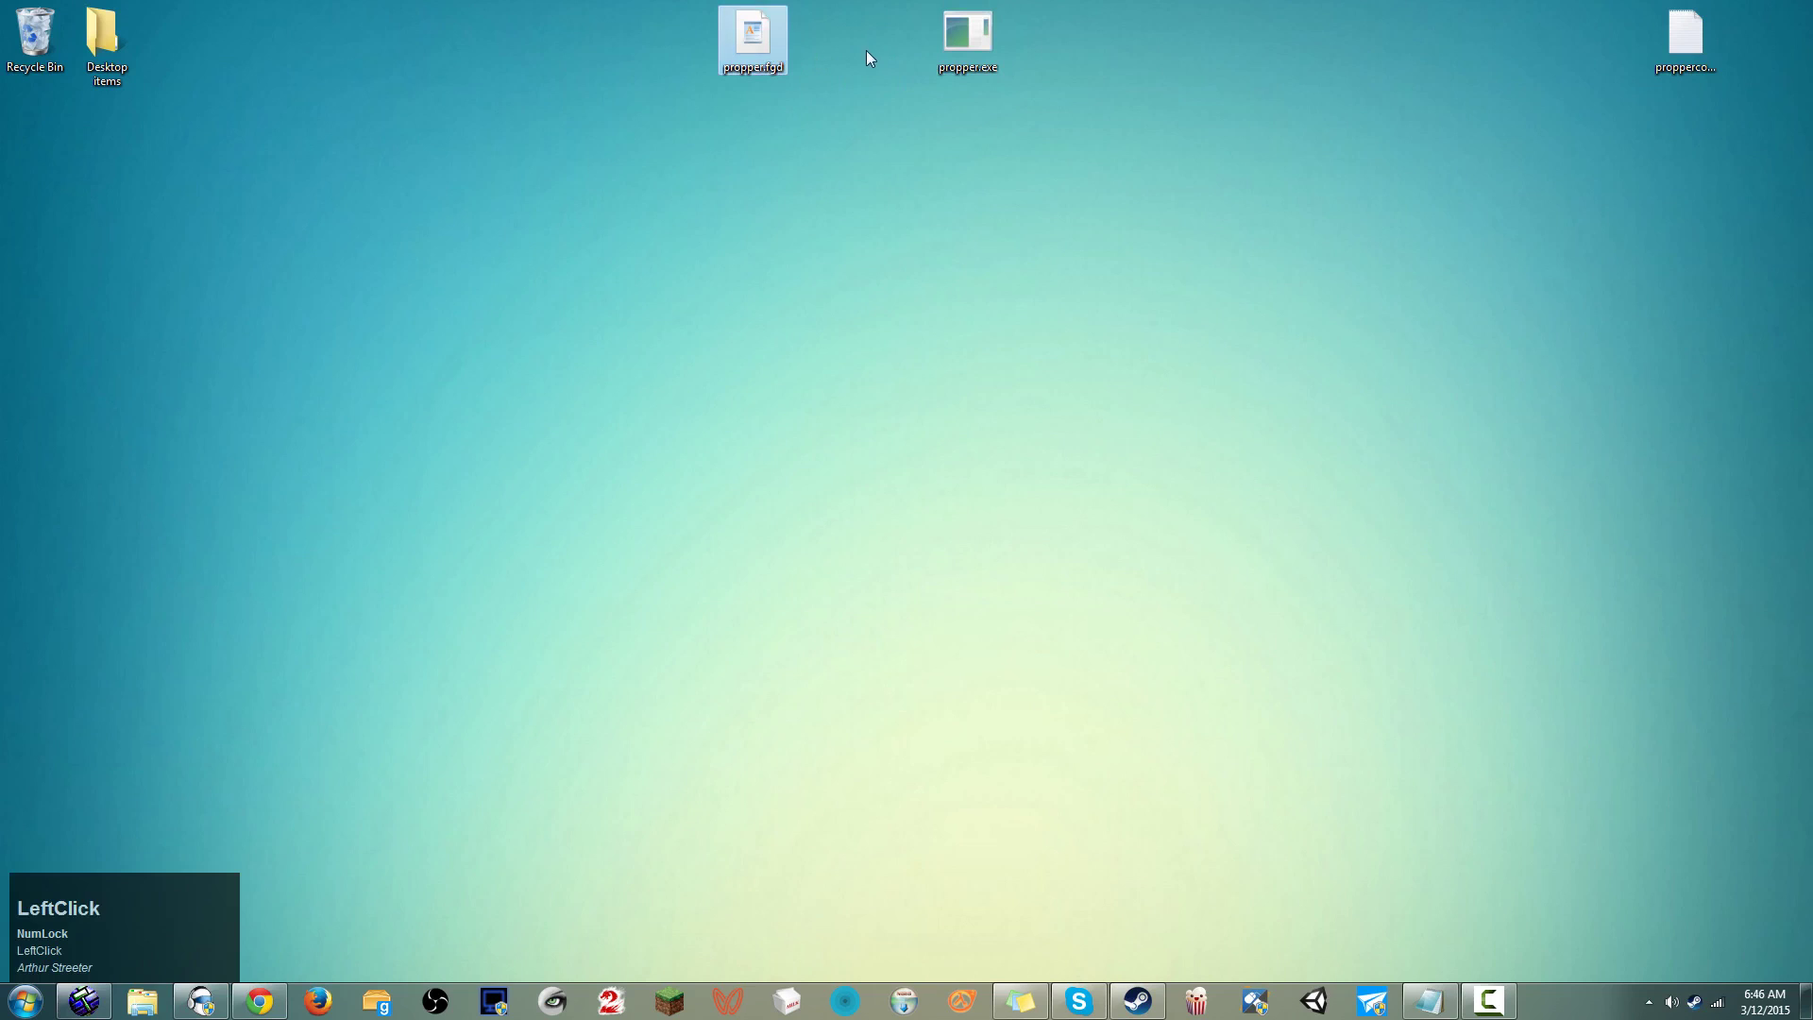
{"action": "left_click", "coordinate": [84, 1010]}
{"action": "left_click", "coordinate": [99, 1004]}
Browse to the SteamGame\SteamApps\common folder on the Applications (H:) drive in Windows Explorer
{"action": "left_click", "coordinate": [26, 1001]}
{"action": "left_click", "coordinate": [330, 427]}
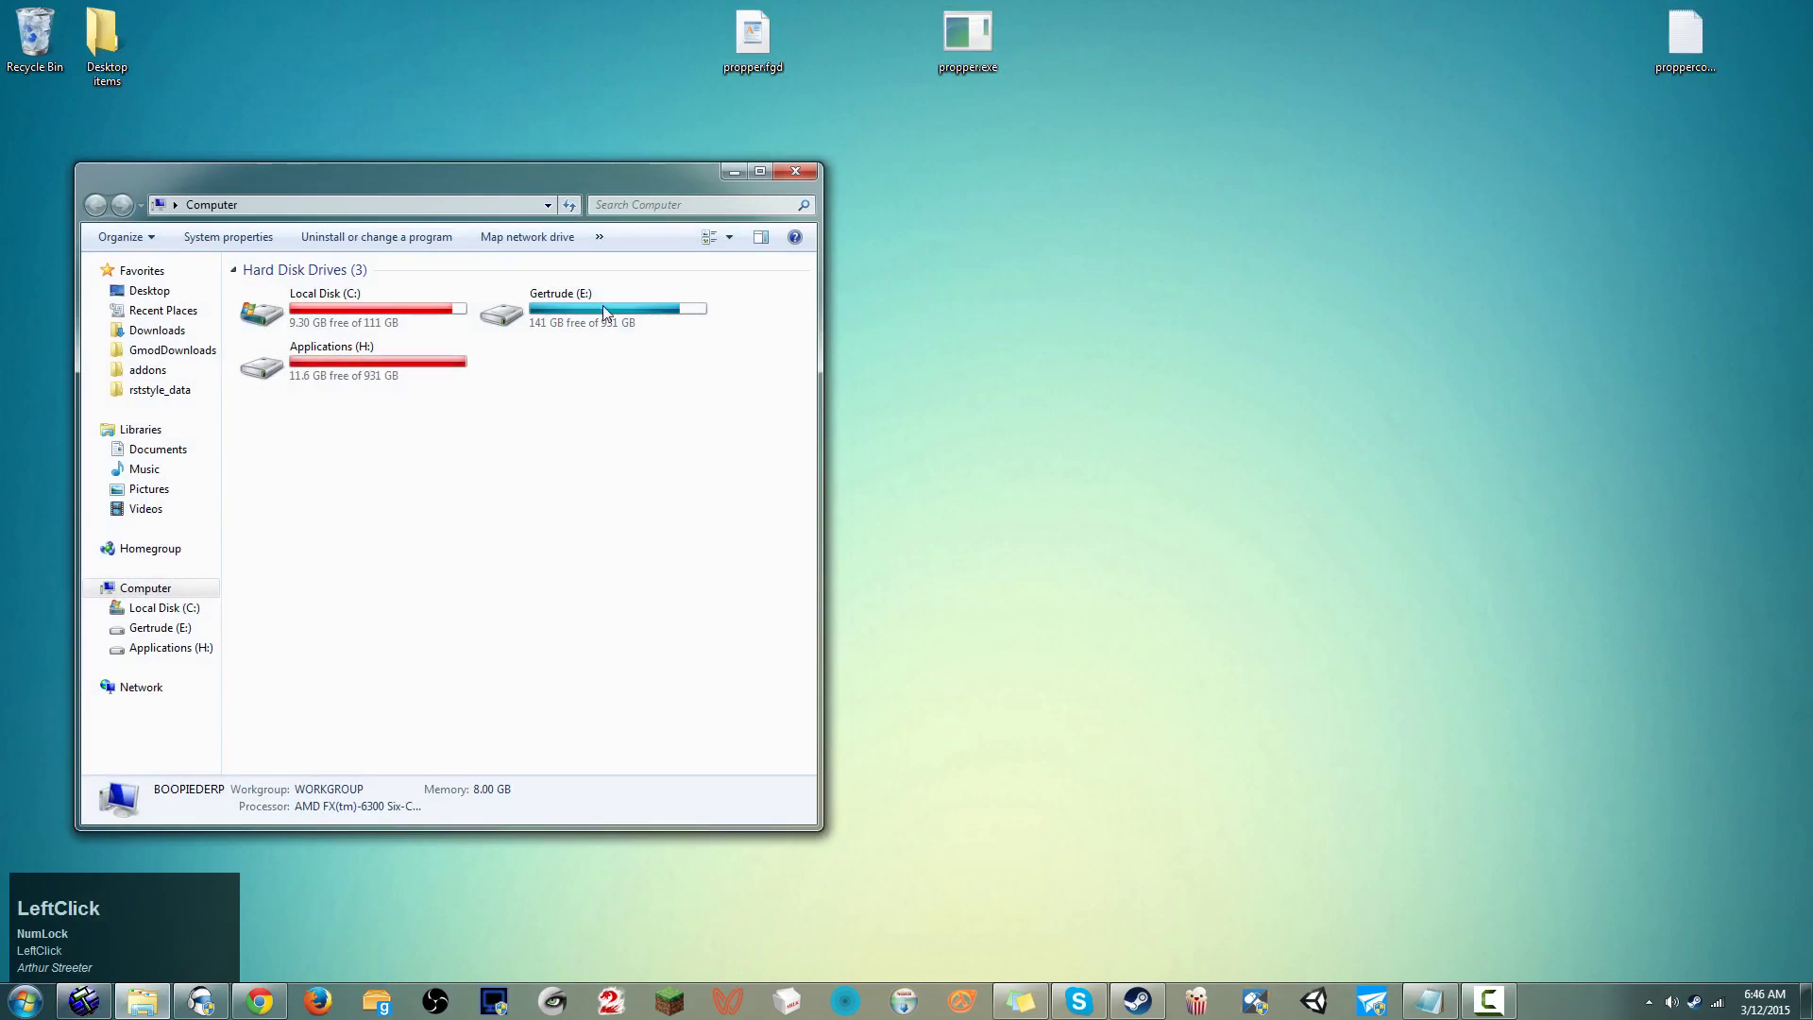
{"action": "double_click", "coordinate": [405, 355]}
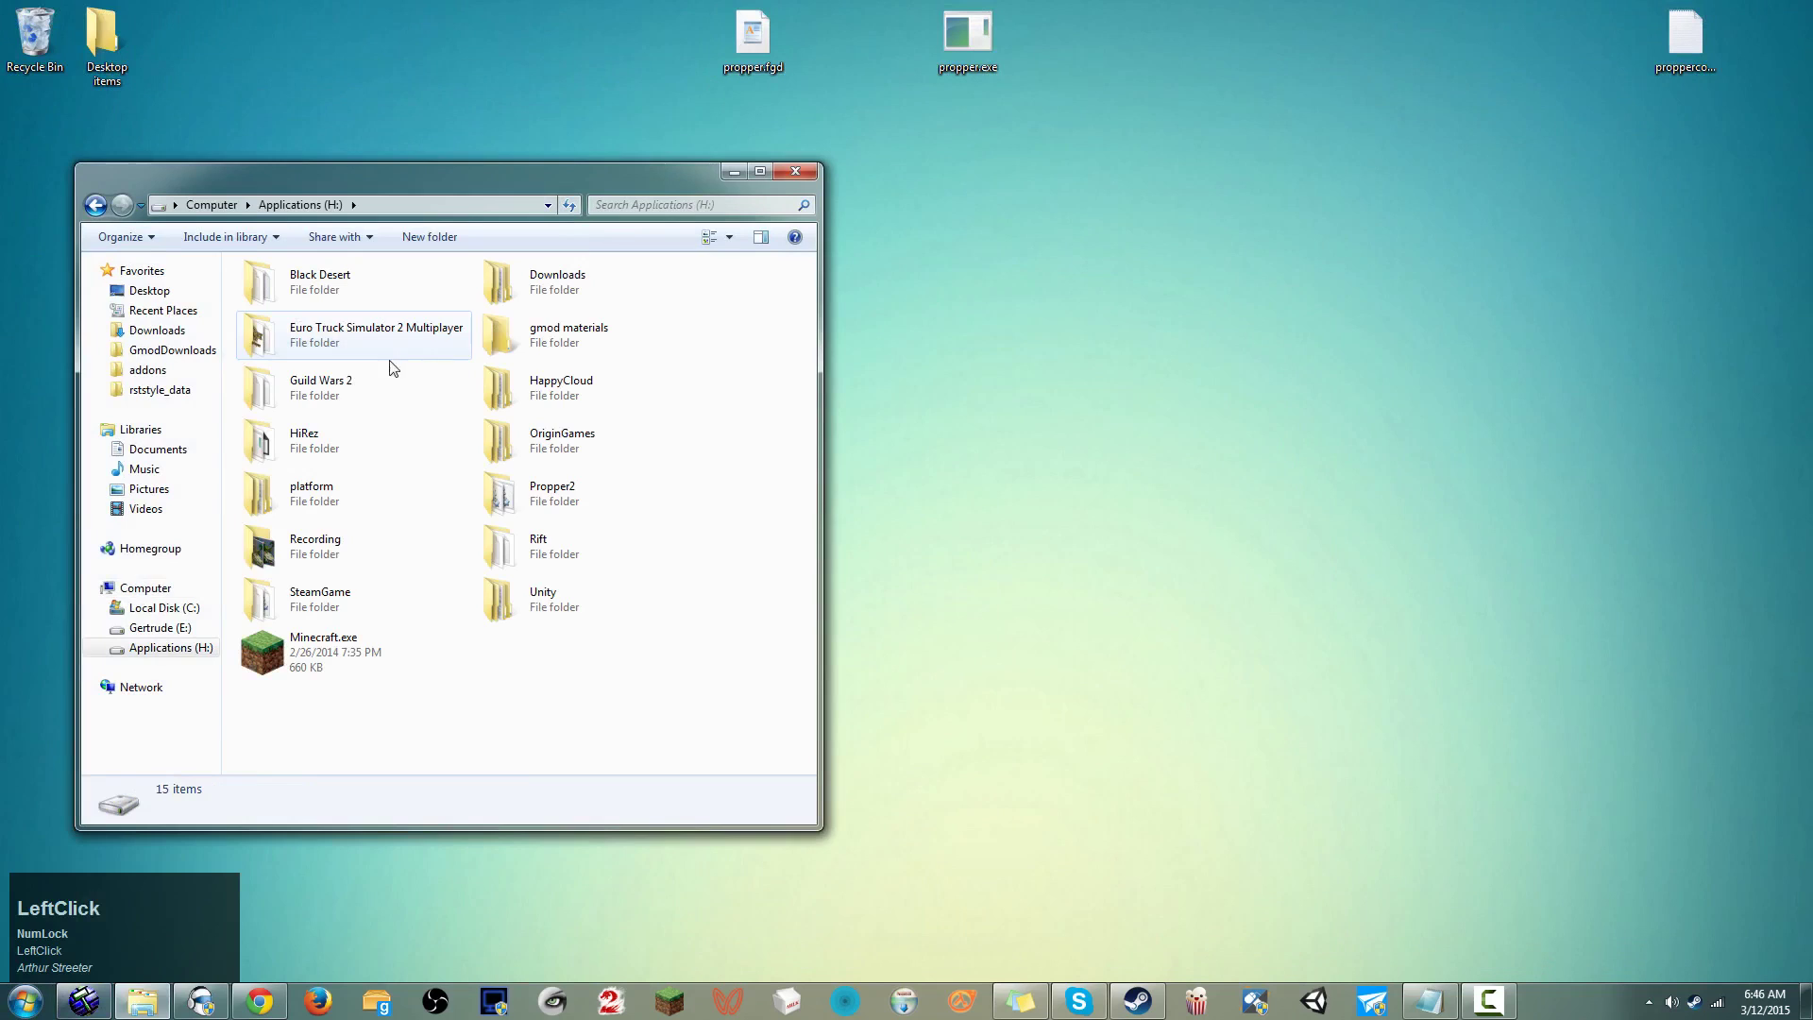
{"action": "double_click", "coordinate": [349, 595]}
{"action": "double_click", "coordinate": [289, 350]}
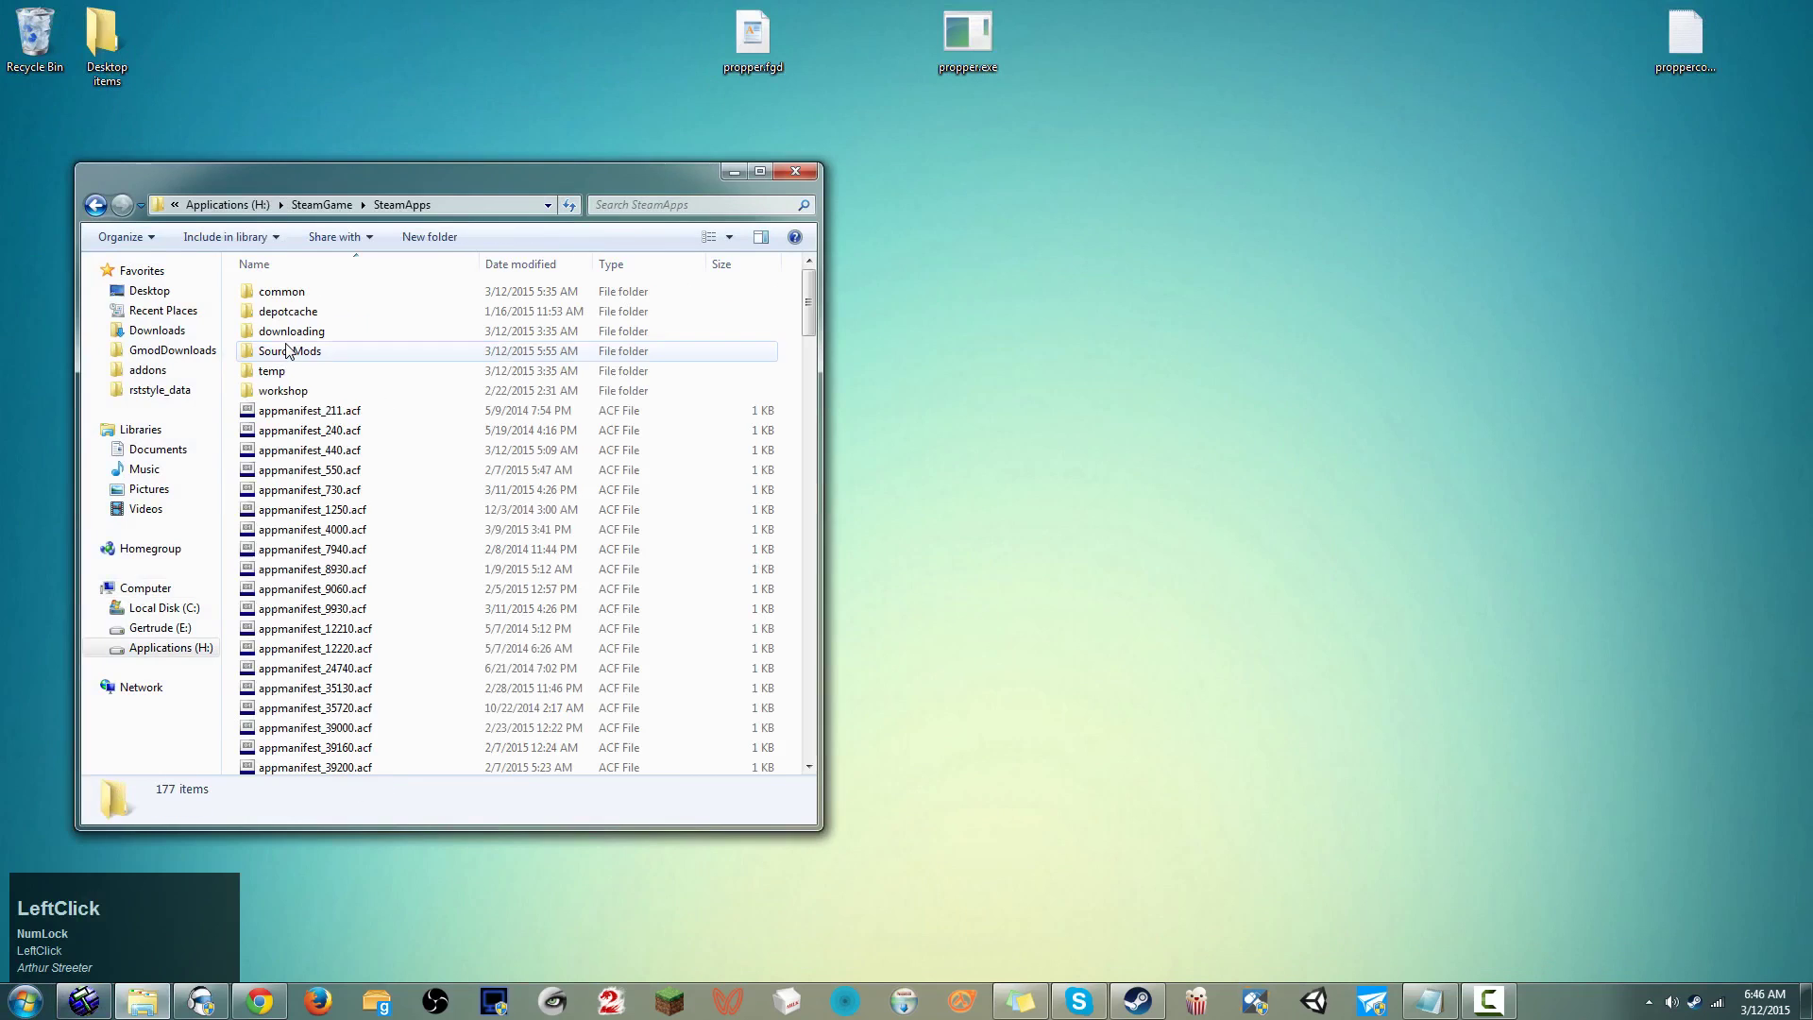
{"action": "double_click", "coordinate": [321, 292]}
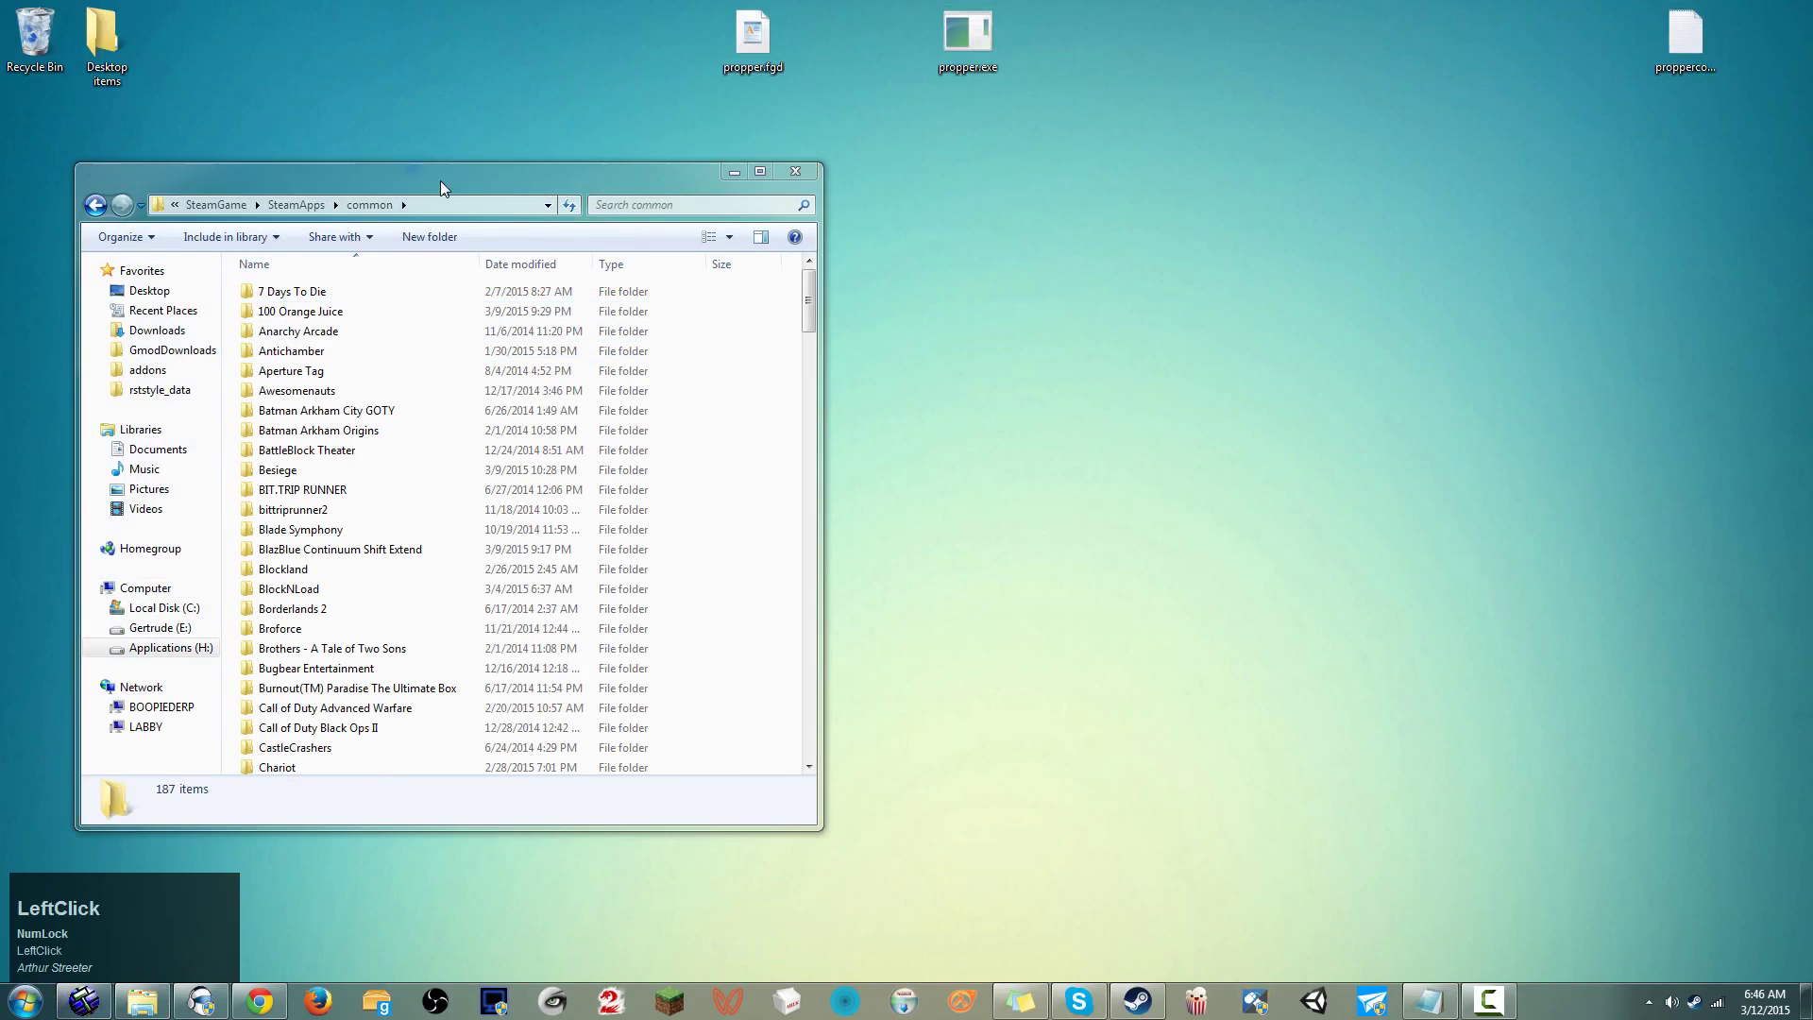
Find and select the SourceSDK folder among the game folders in common
{"action": "left_click", "coordinate": [388, 548]}
{"action": "scroll", "coordinate": [402, 553], "scroll_direction": "down", "scroll_amount": 20}
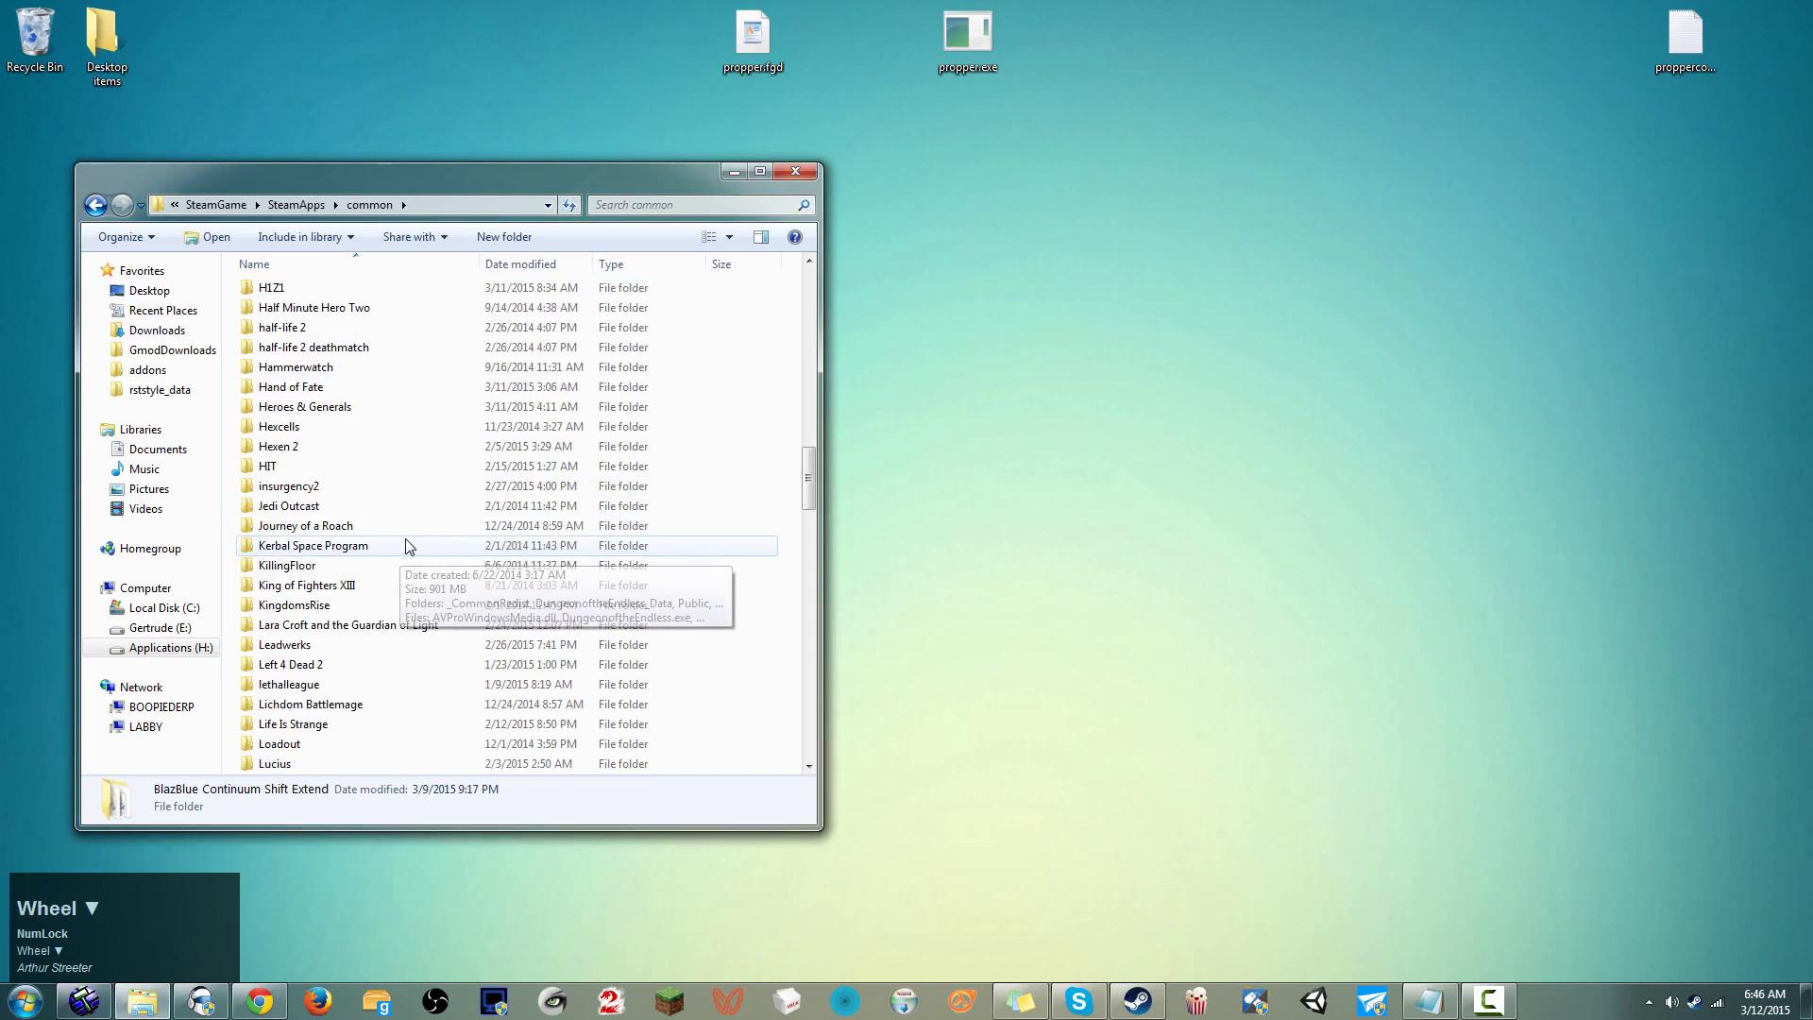
{"action": "scroll", "coordinate": [408, 546], "scroll_direction": "down", "scroll_amount": 20}
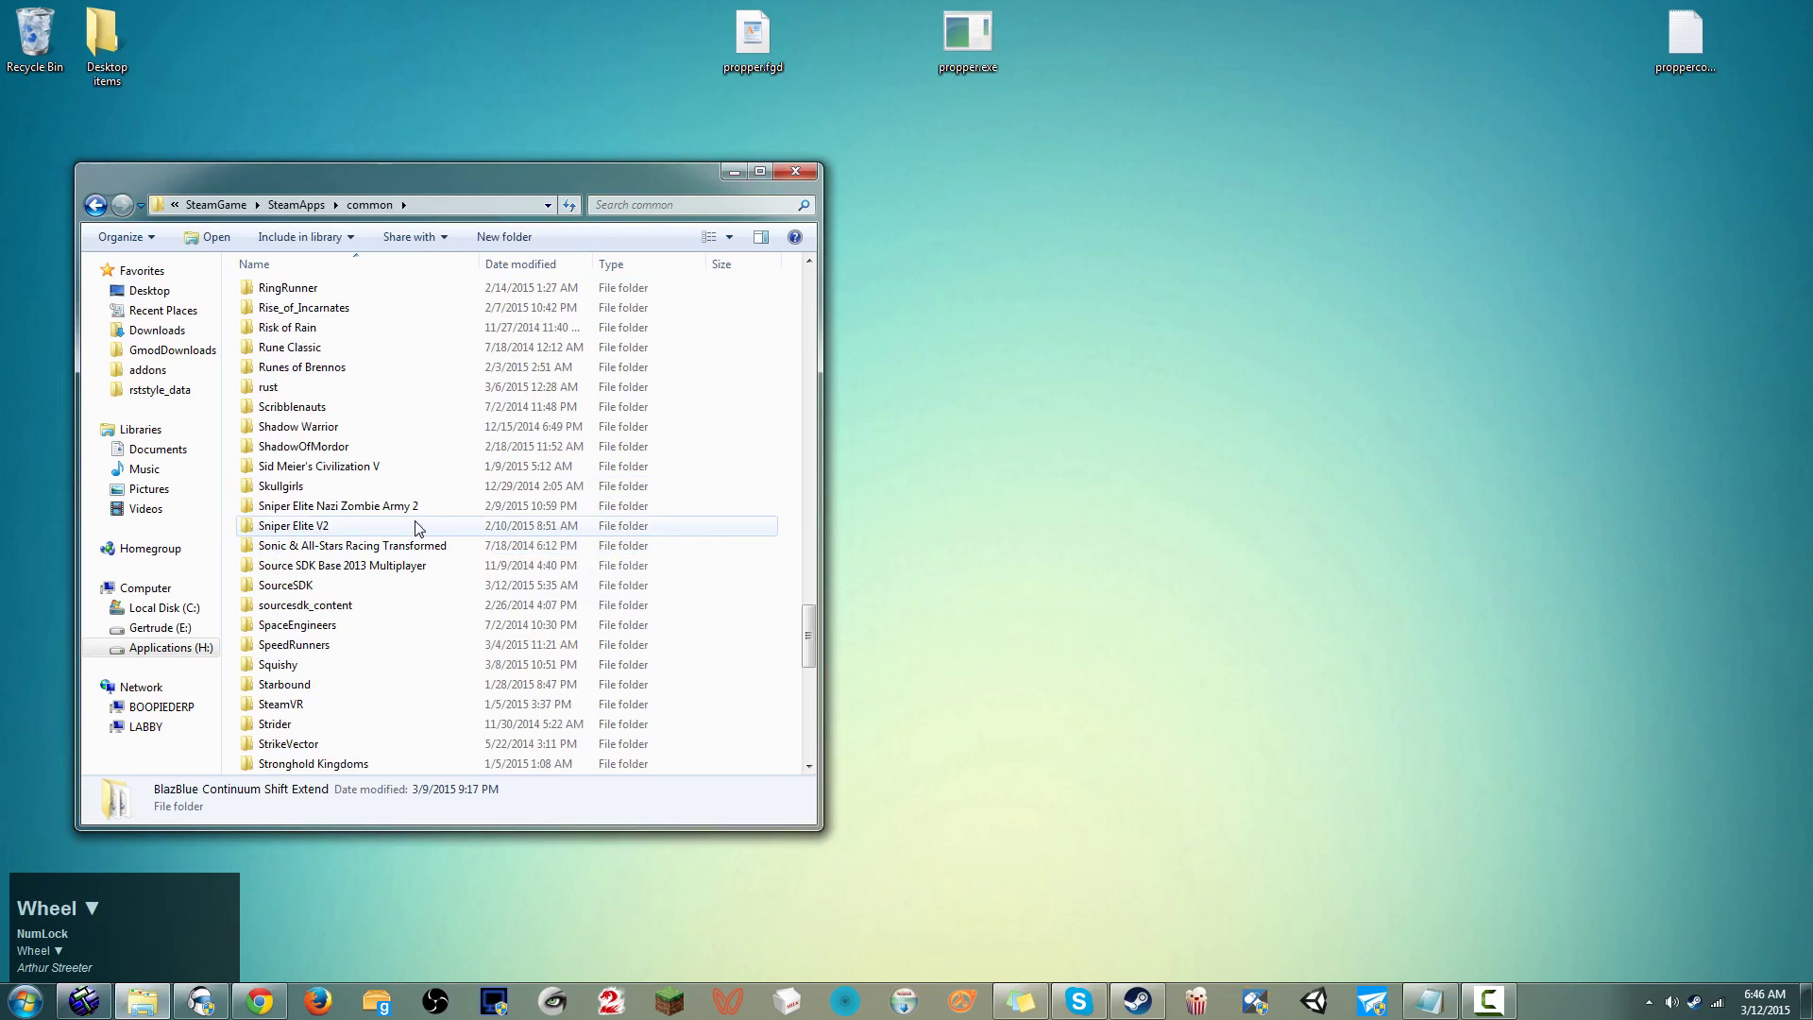
{"action": "left_click", "coordinate": [371, 585]}
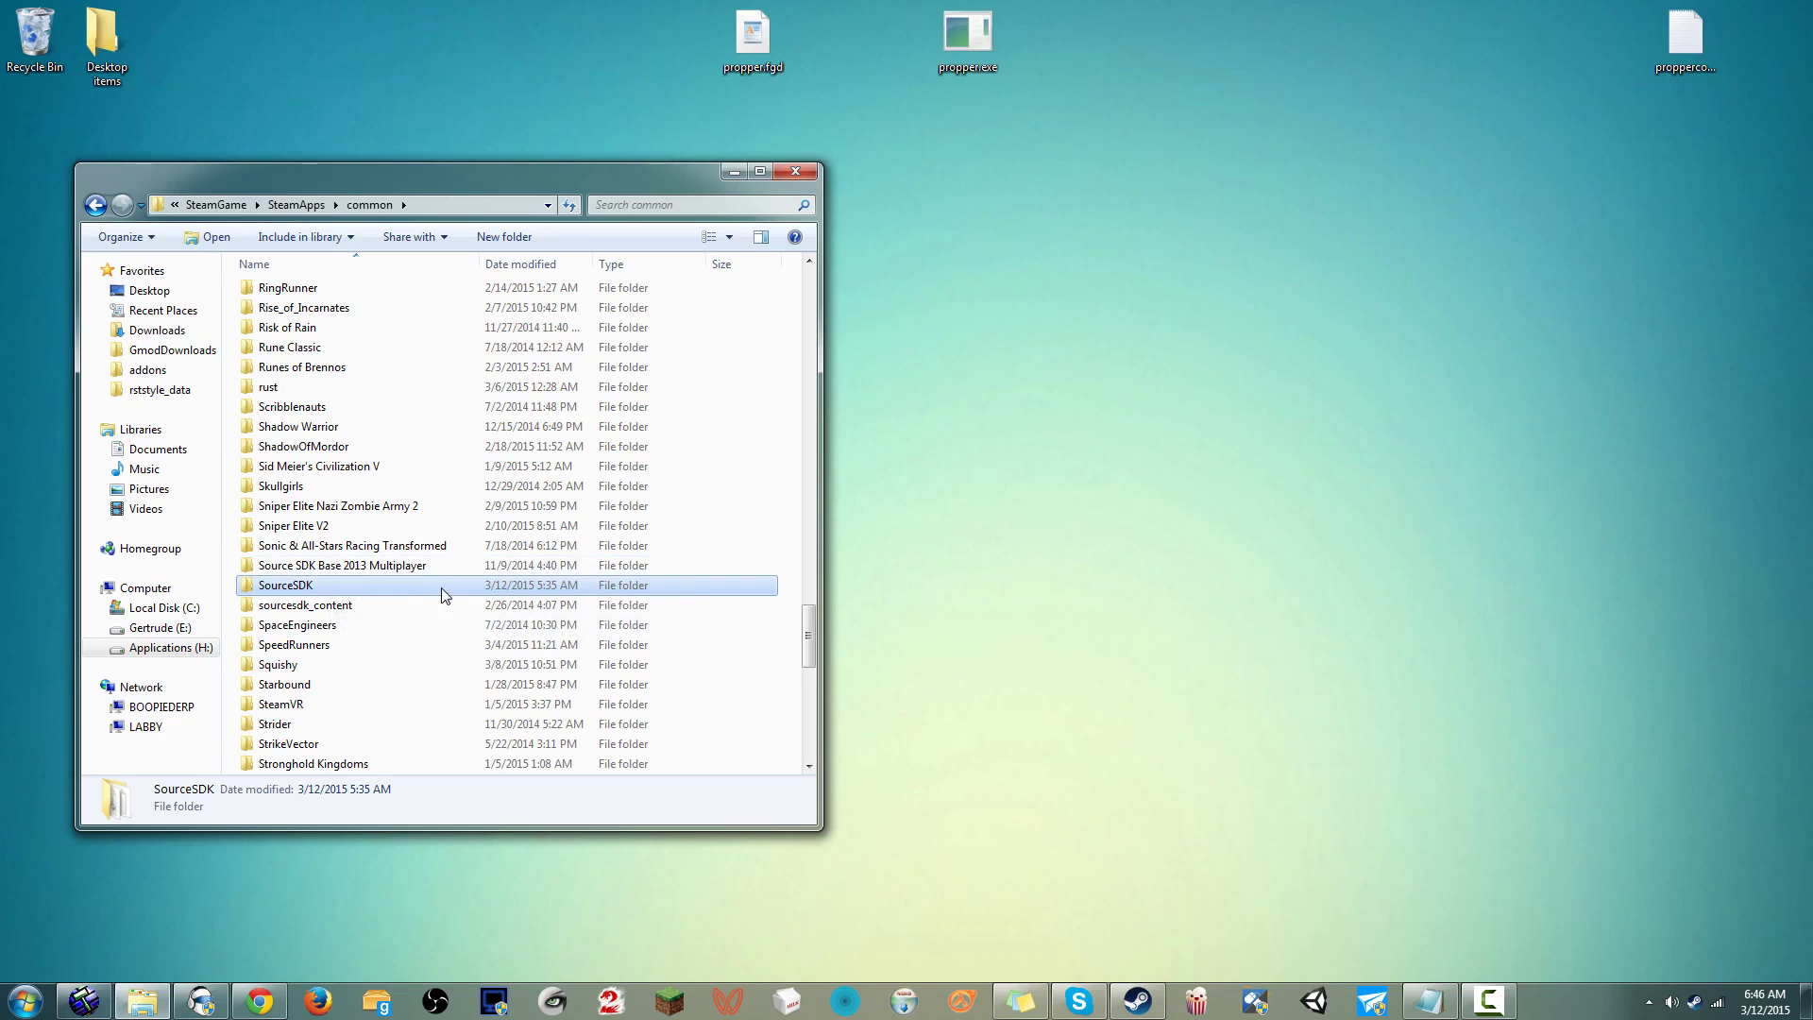
Switch to Steam and filter its library to show Tools
{"action": "left_click", "coordinate": [1696, 1009]}
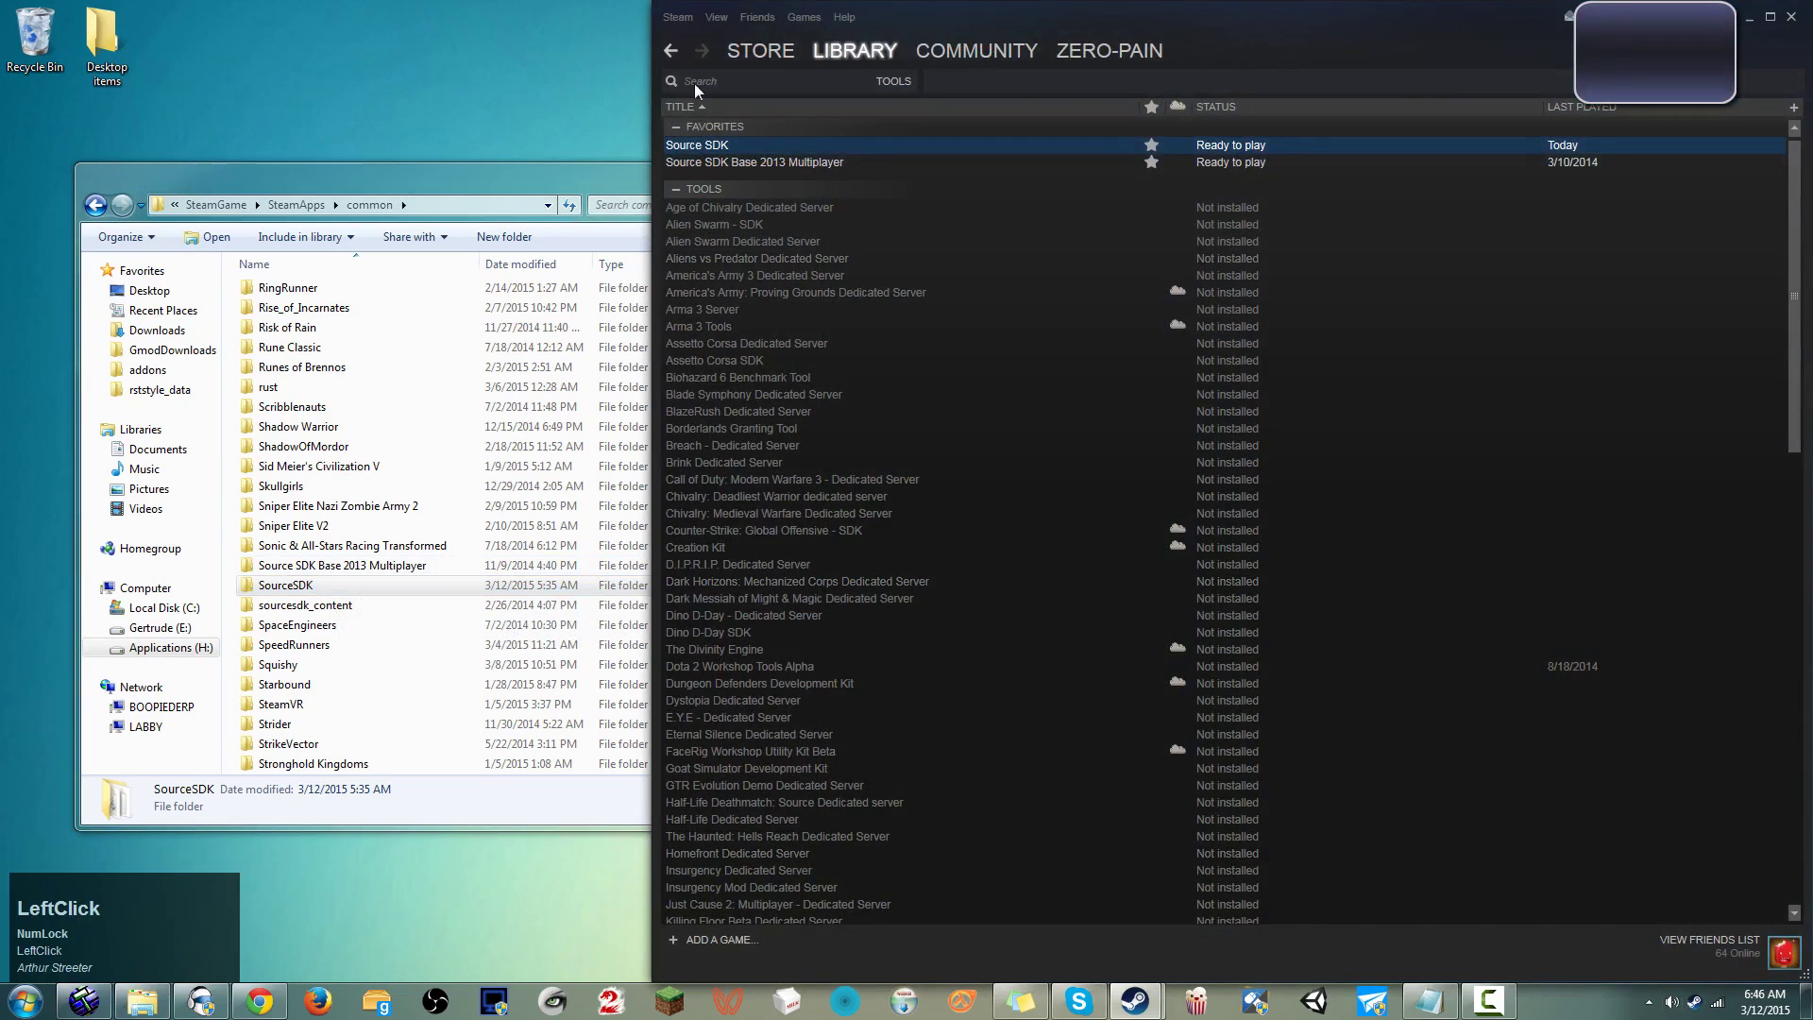
{"action": "scroll", "coordinate": [894, 158], "scroll_direction": "up", "scroll_amount": 1}
{"action": "left_click", "coordinate": [923, 12]}
{"action": "left_click_drag", "start_coordinate": [841, 4], "coordinate": [865, 3]}
{"action": "mouse_move", "coordinate": [857, 54]}
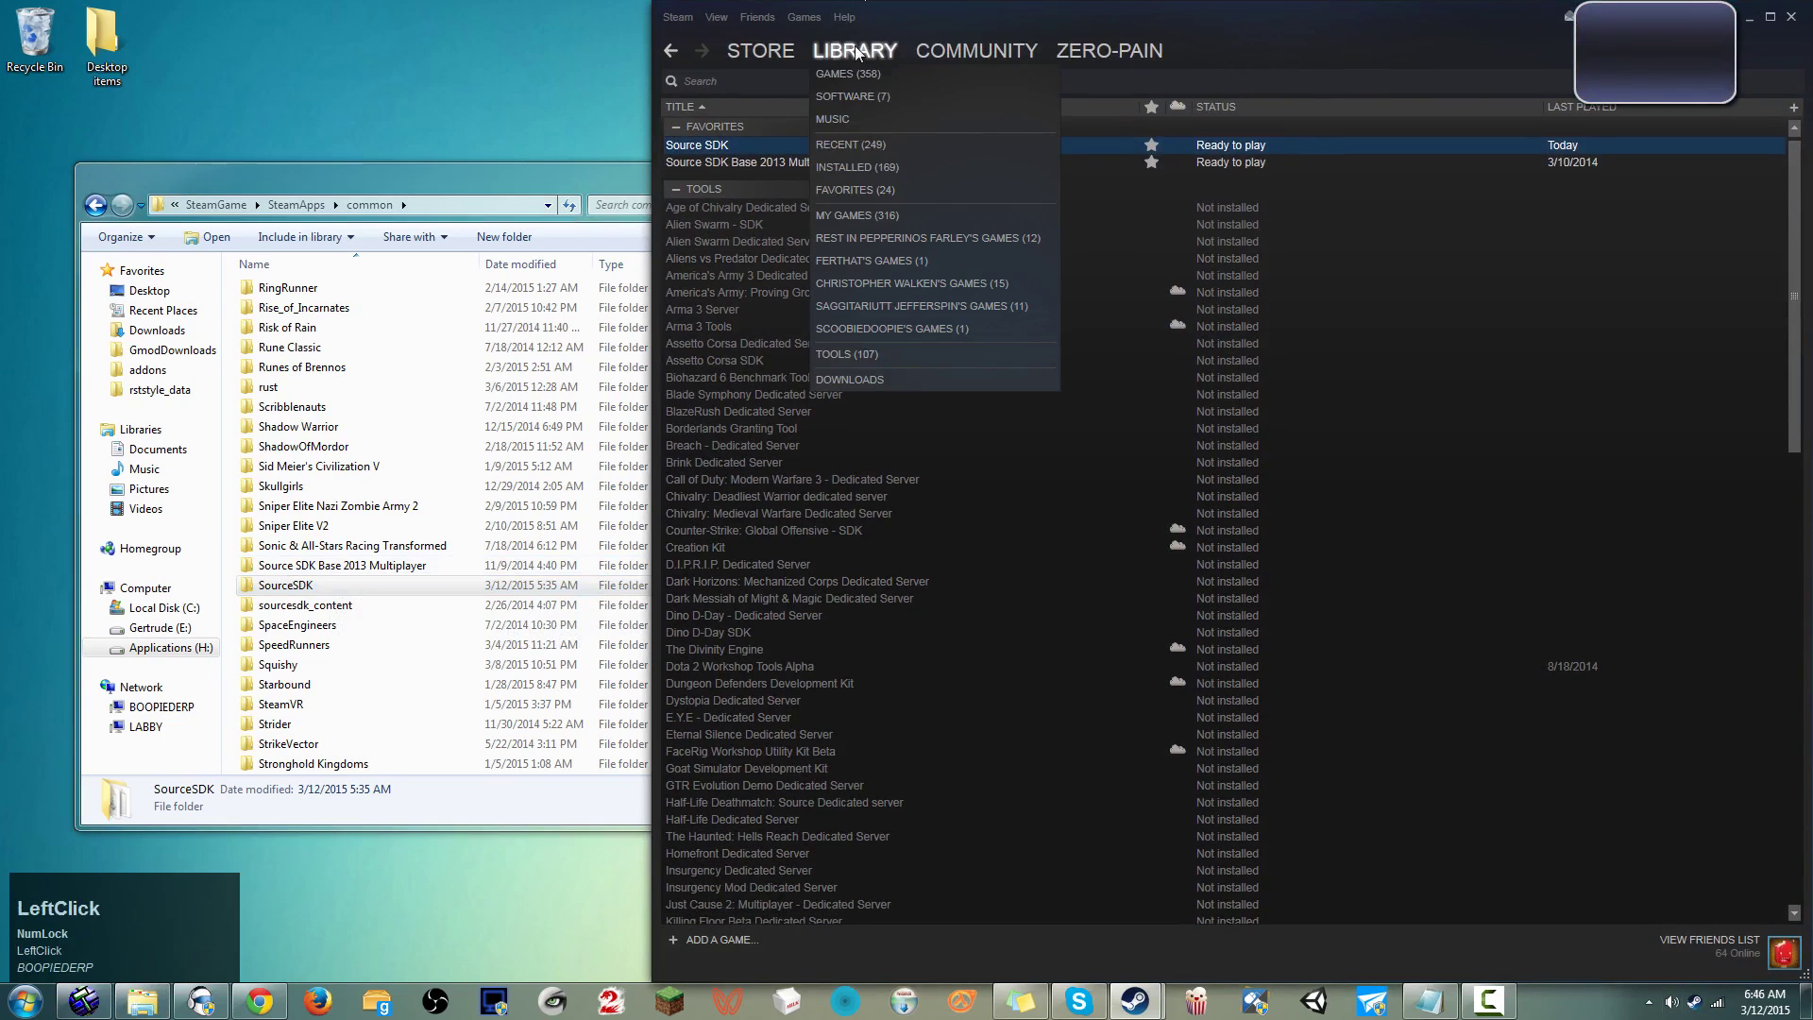
{"action": "left_click", "coordinate": [854, 357]}
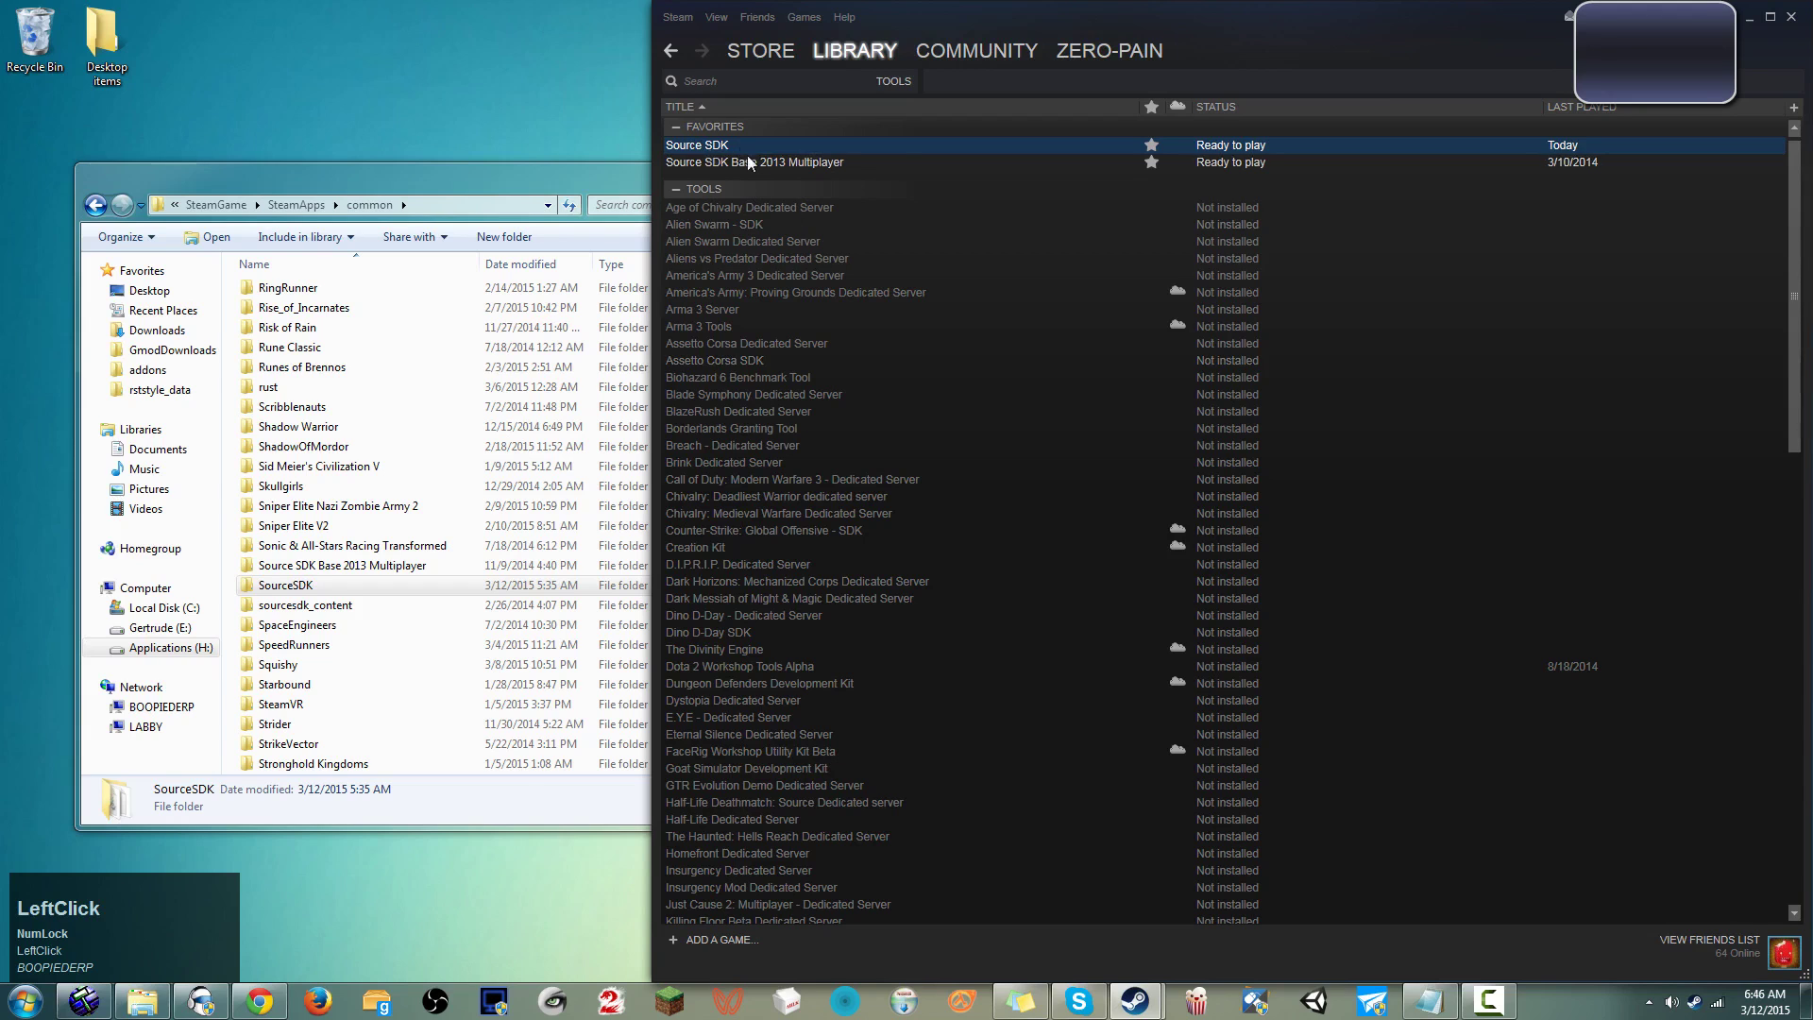
Look through the tools list, select Source SDK among the favorites, and minimize Steam to return to the folder window
{"action": "scroll", "coordinate": [750, 535], "scroll_direction": "down", "scroll_amount": 15}
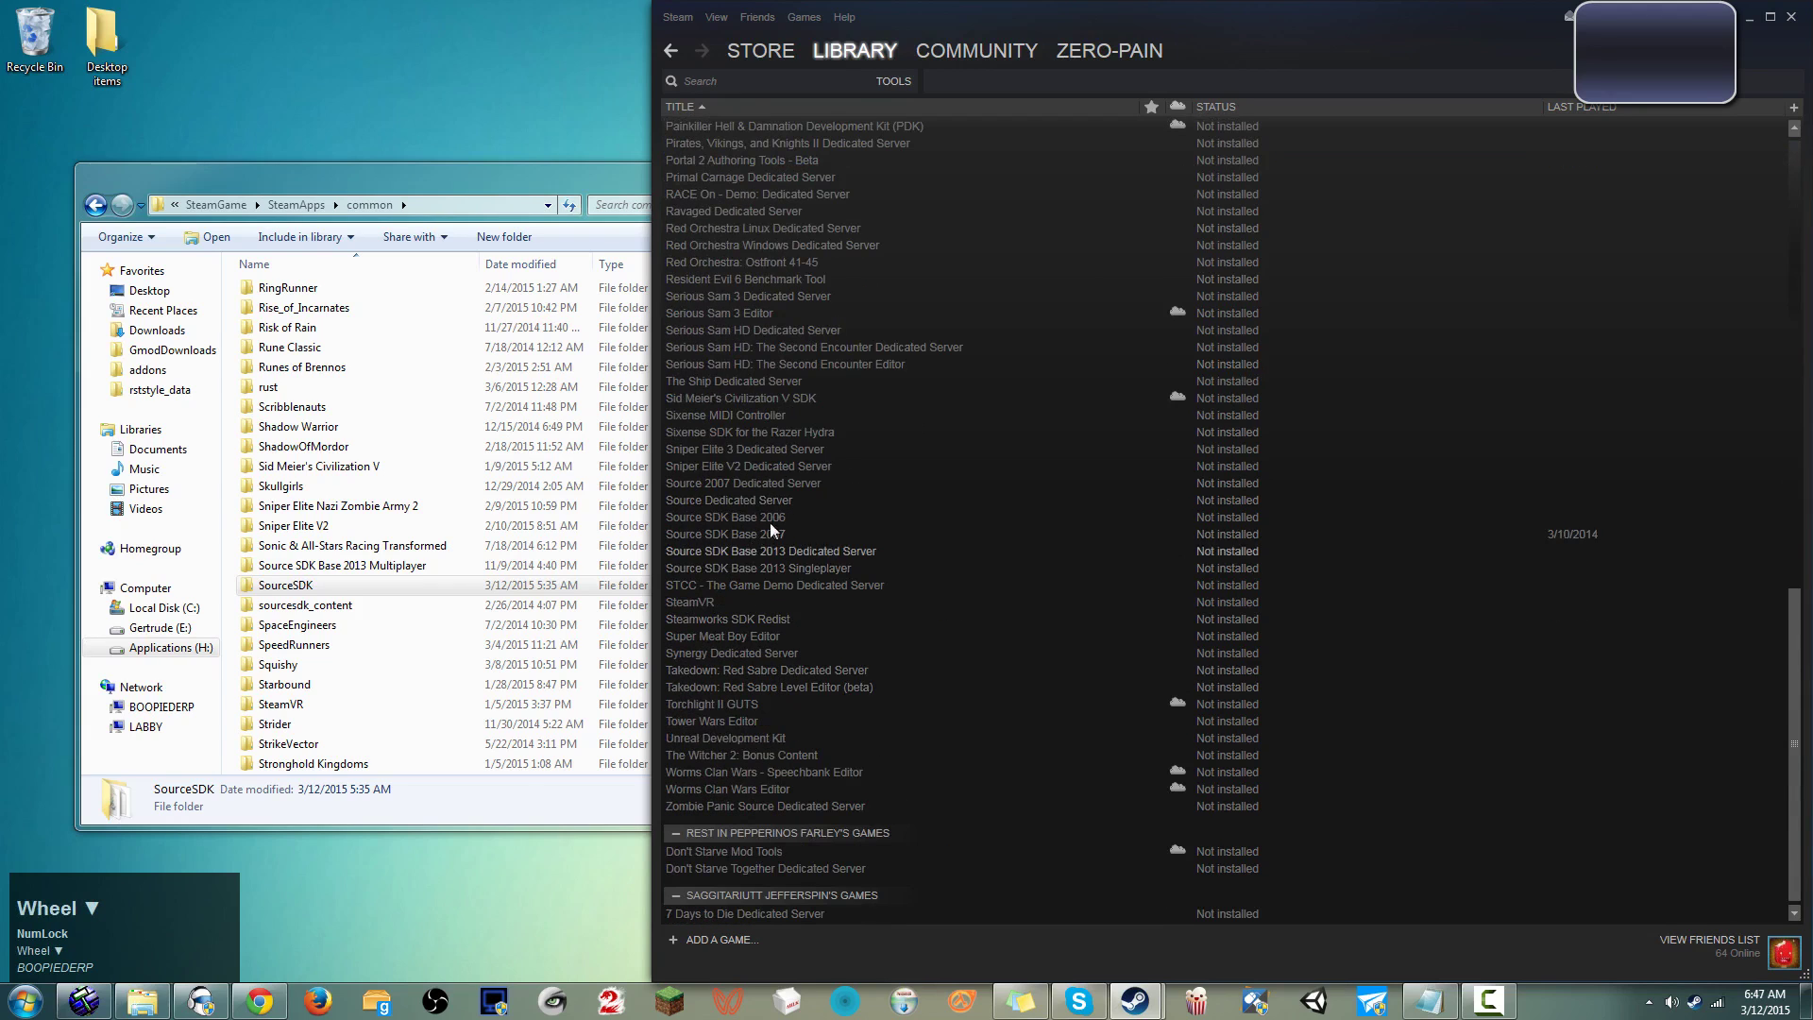
{"action": "scroll", "coordinate": [810, 543], "scroll_direction": "up", "scroll_amount": 15}
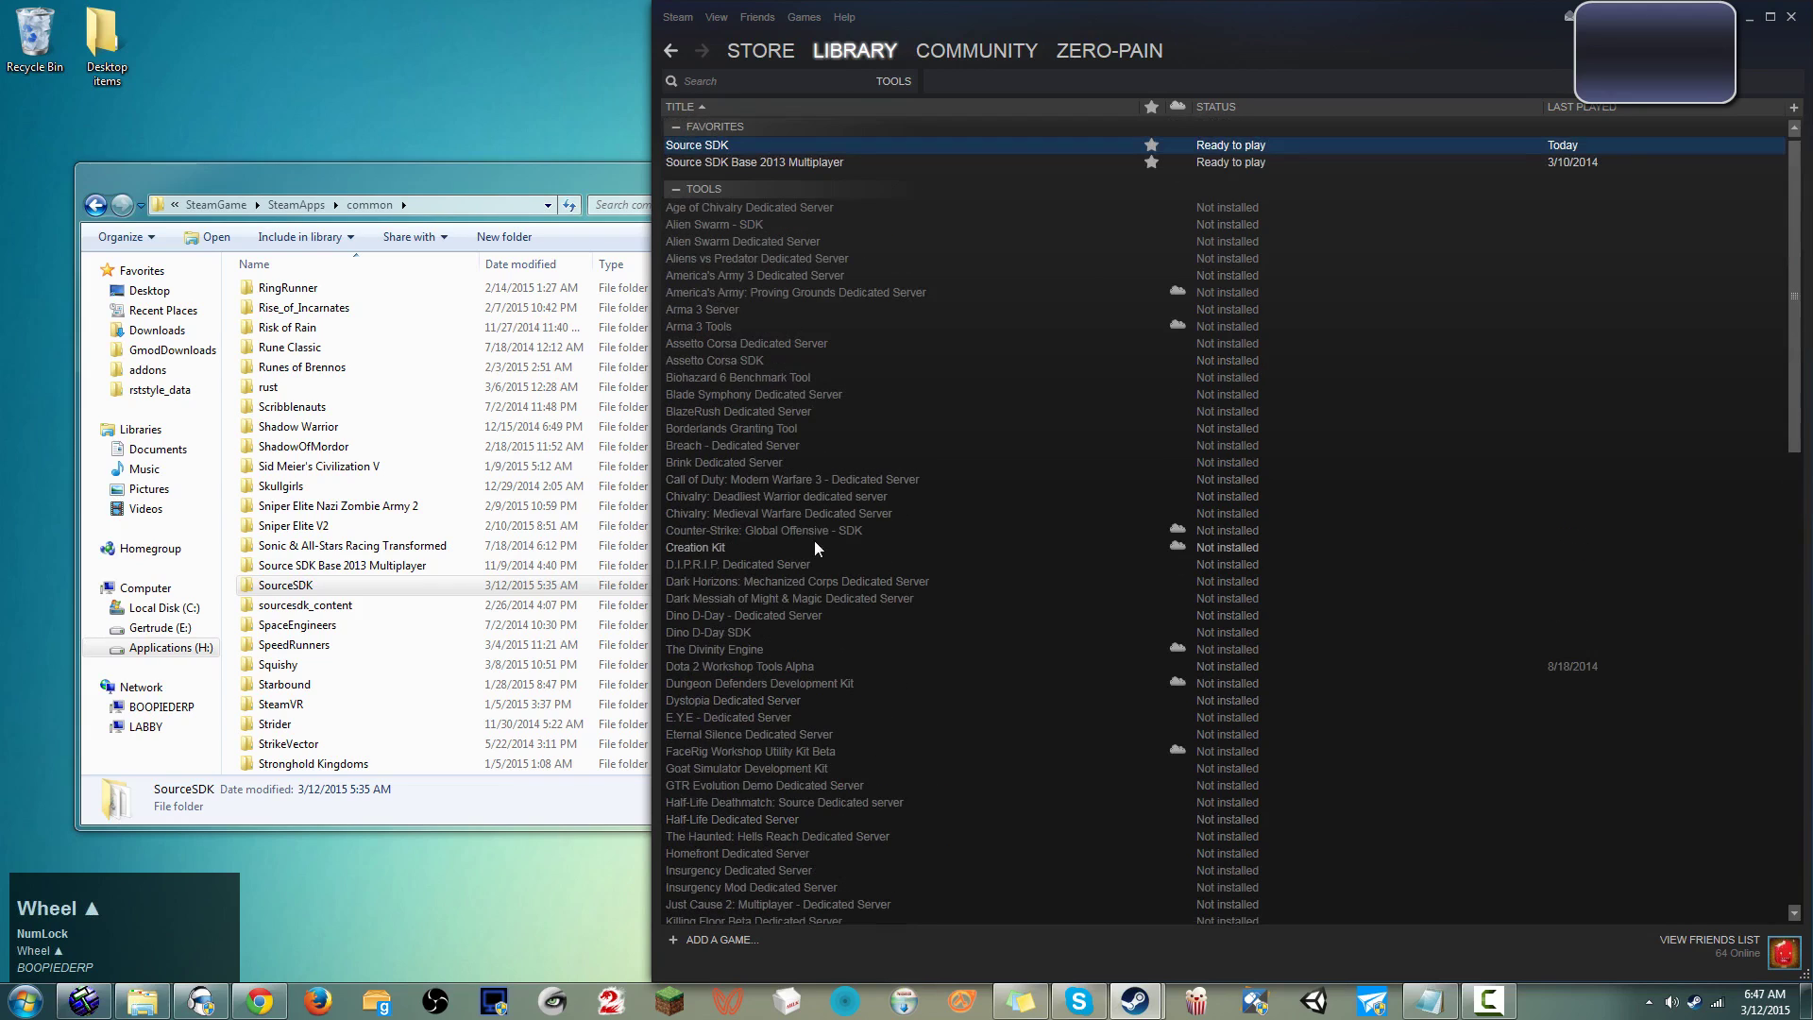
{"action": "left_click", "coordinate": [709, 145]}
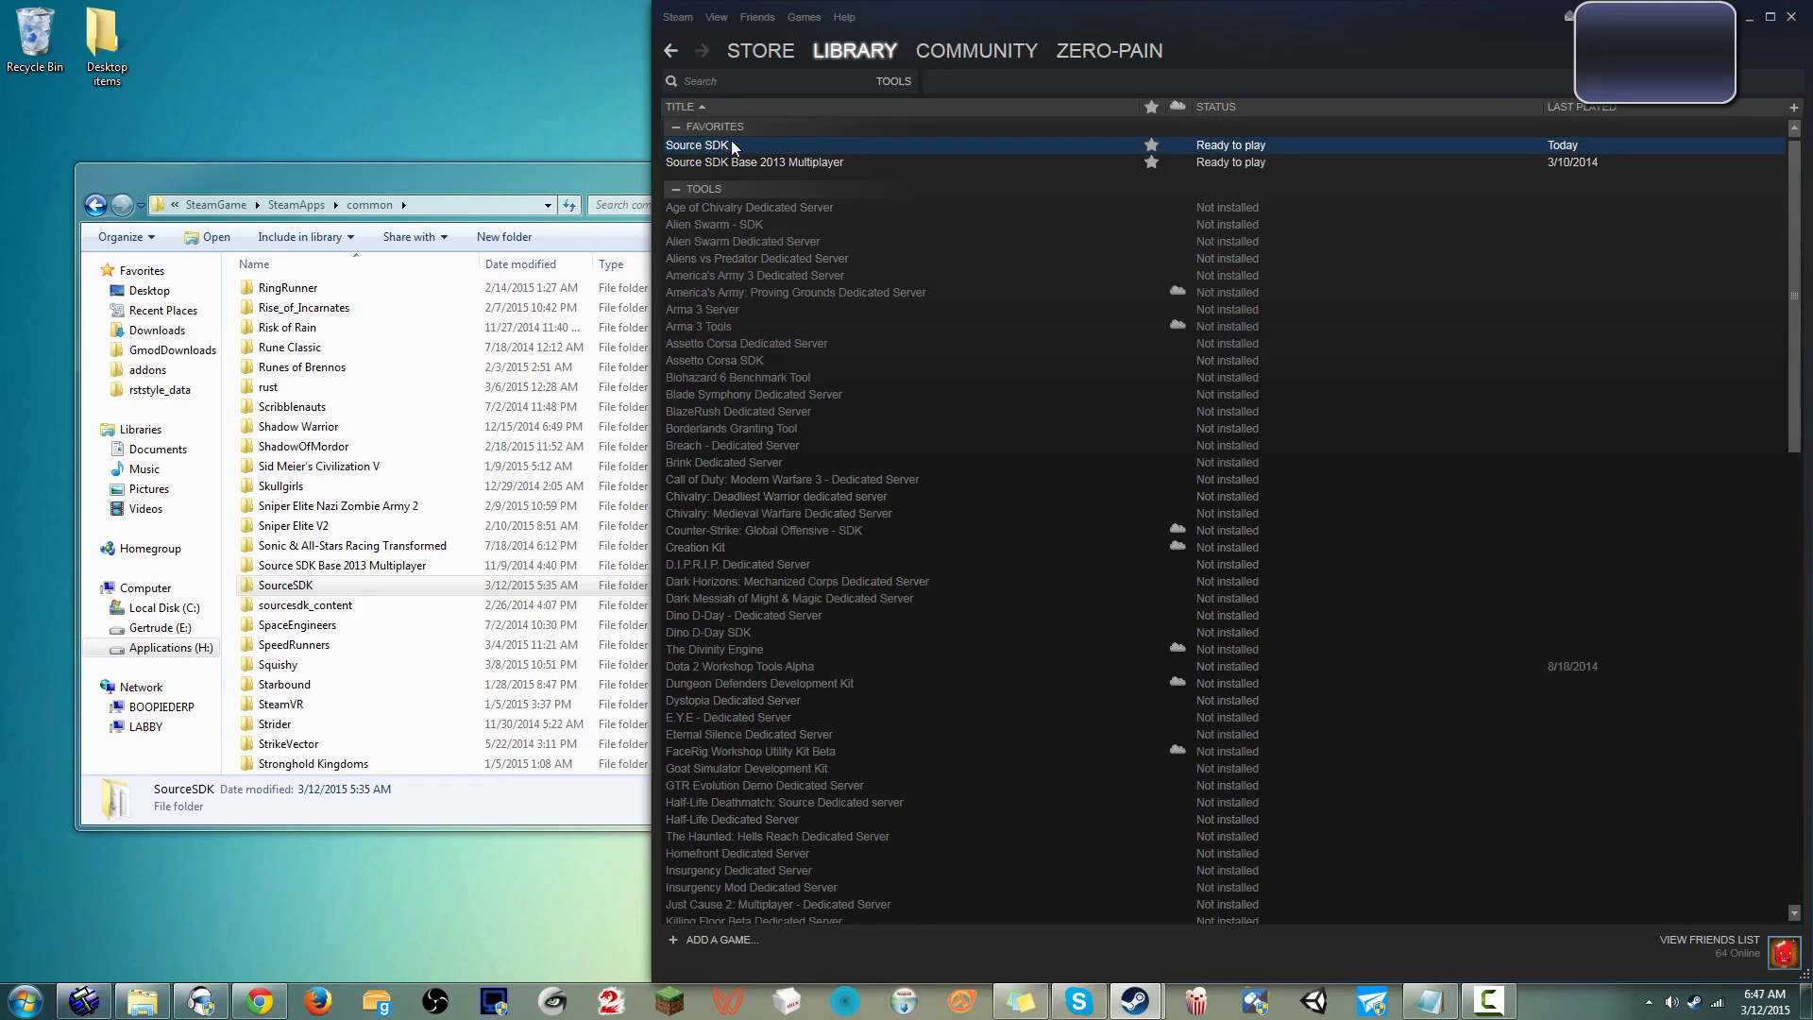
{"action": "left_click", "coordinate": [517, 207]}
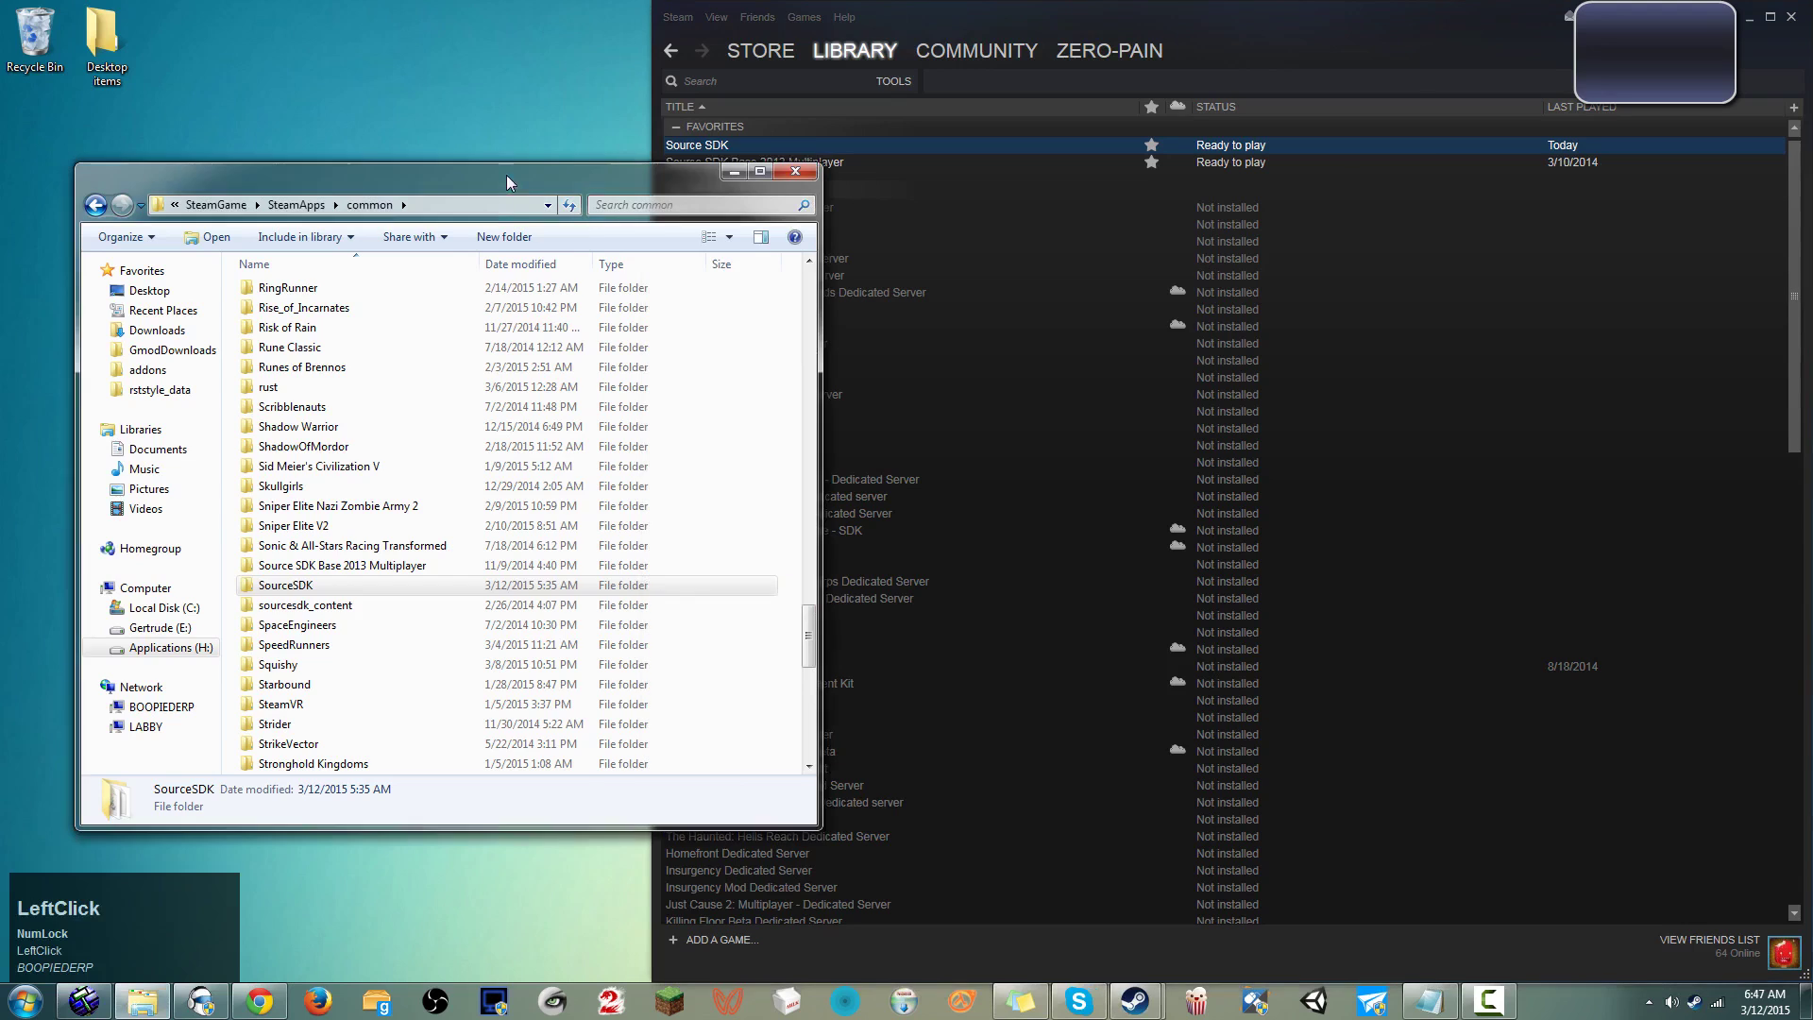
{"action": "left_click", "coordinate": [1750, 17]}
Open the bin\source2007\bin folder inside SourceSDK, moving the folder window clear of the Propper files on the desktop
{"action": "double_click", "coordinate": [285, 586]}
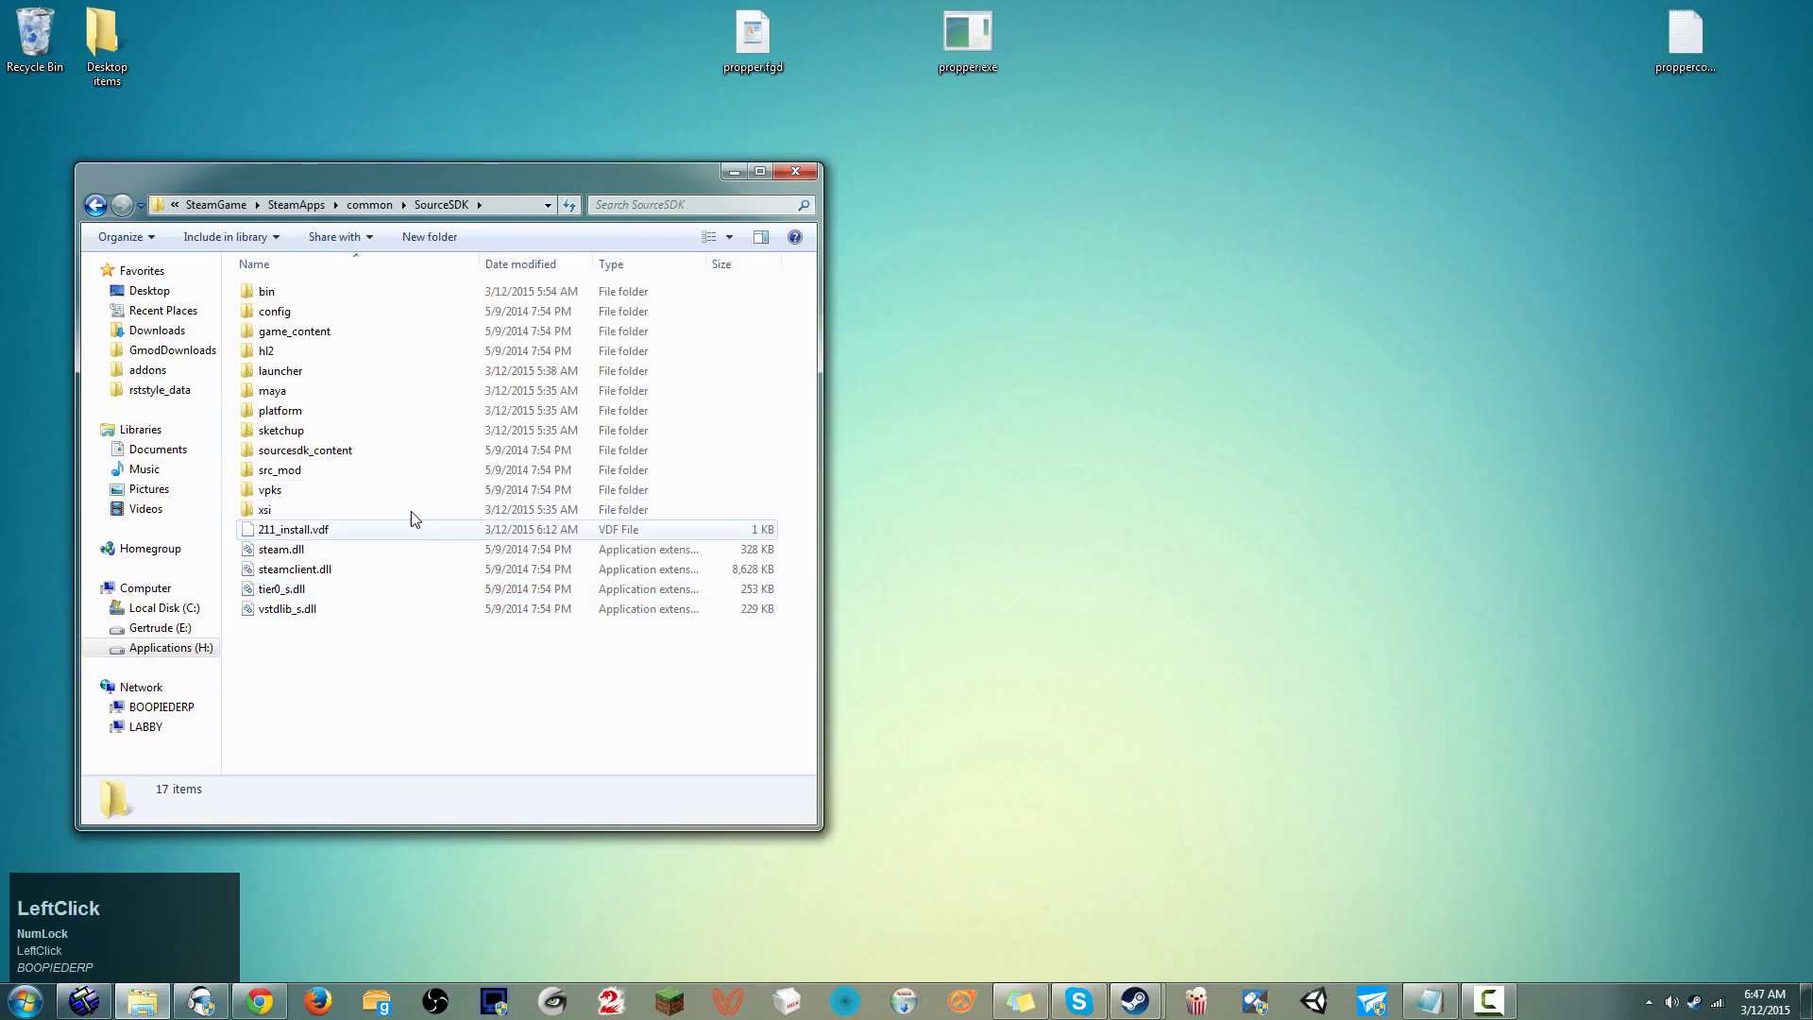
{"action": "left_click_drag", "start_coordinate": [513, 185], "coordinate": [493, 249]}
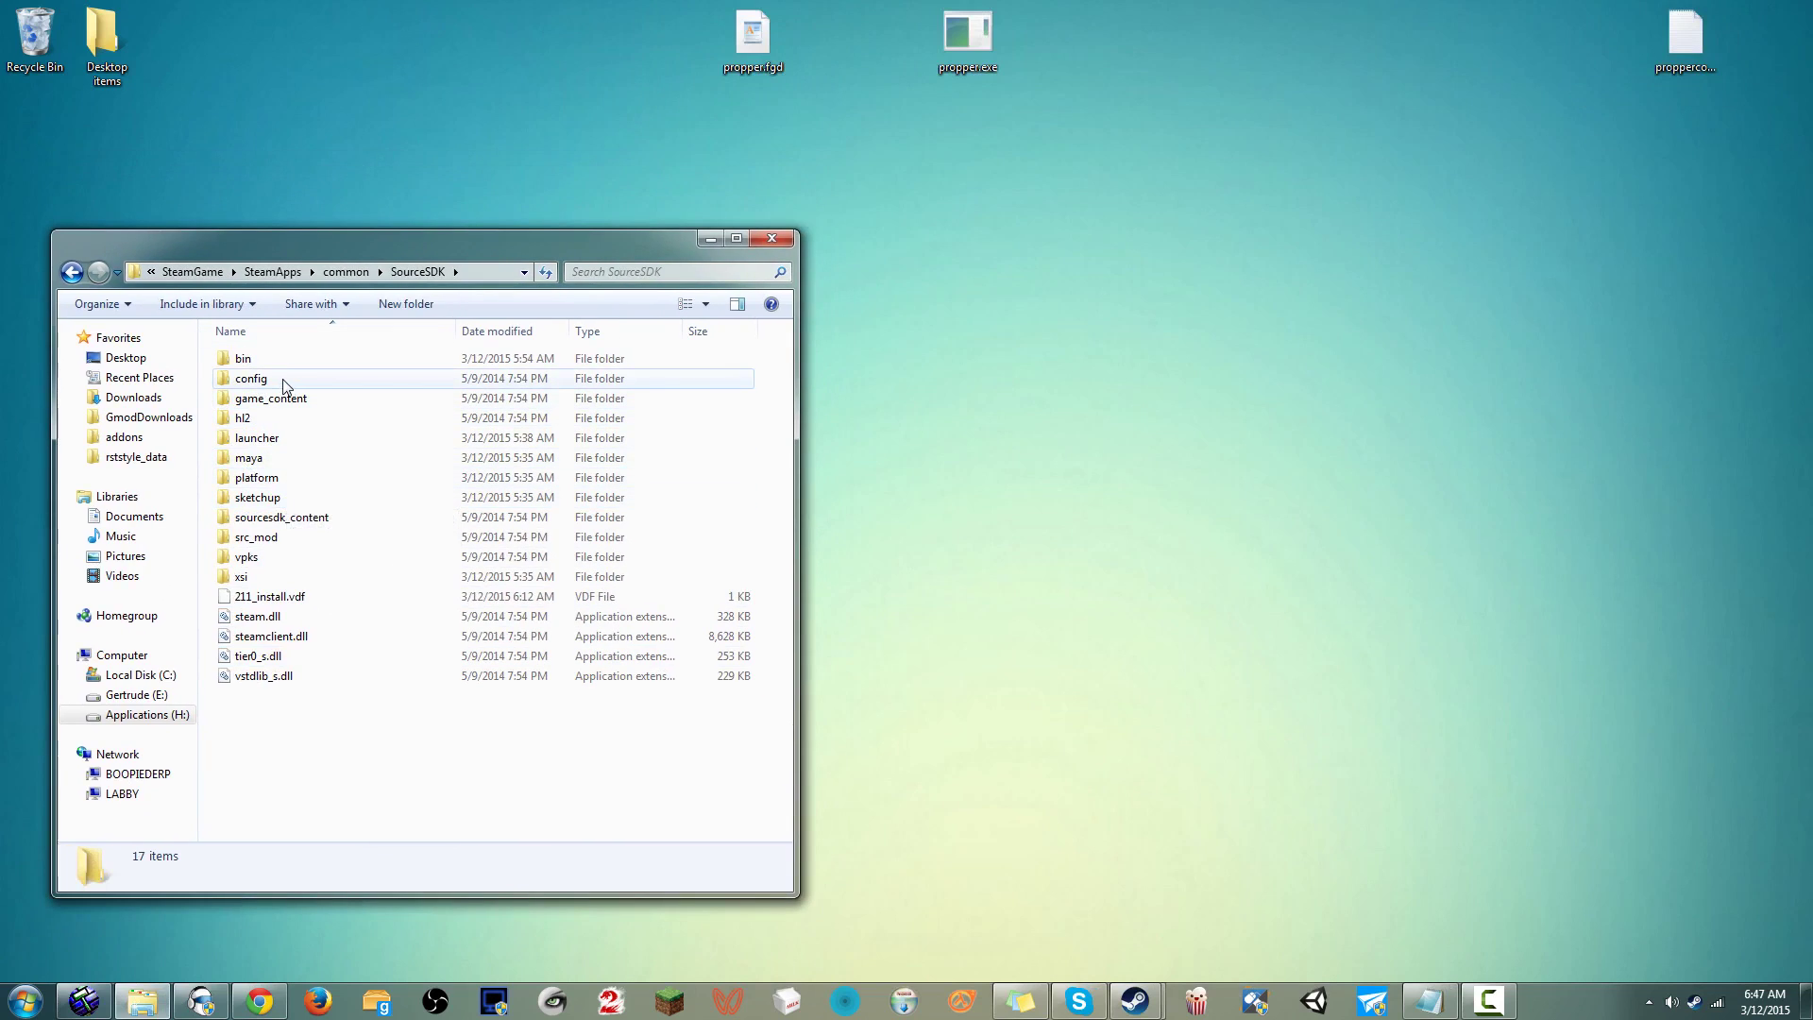
{"action": "left_click_drag", "start_coordinate": [770, 48], "coordinate": [736, 62]}
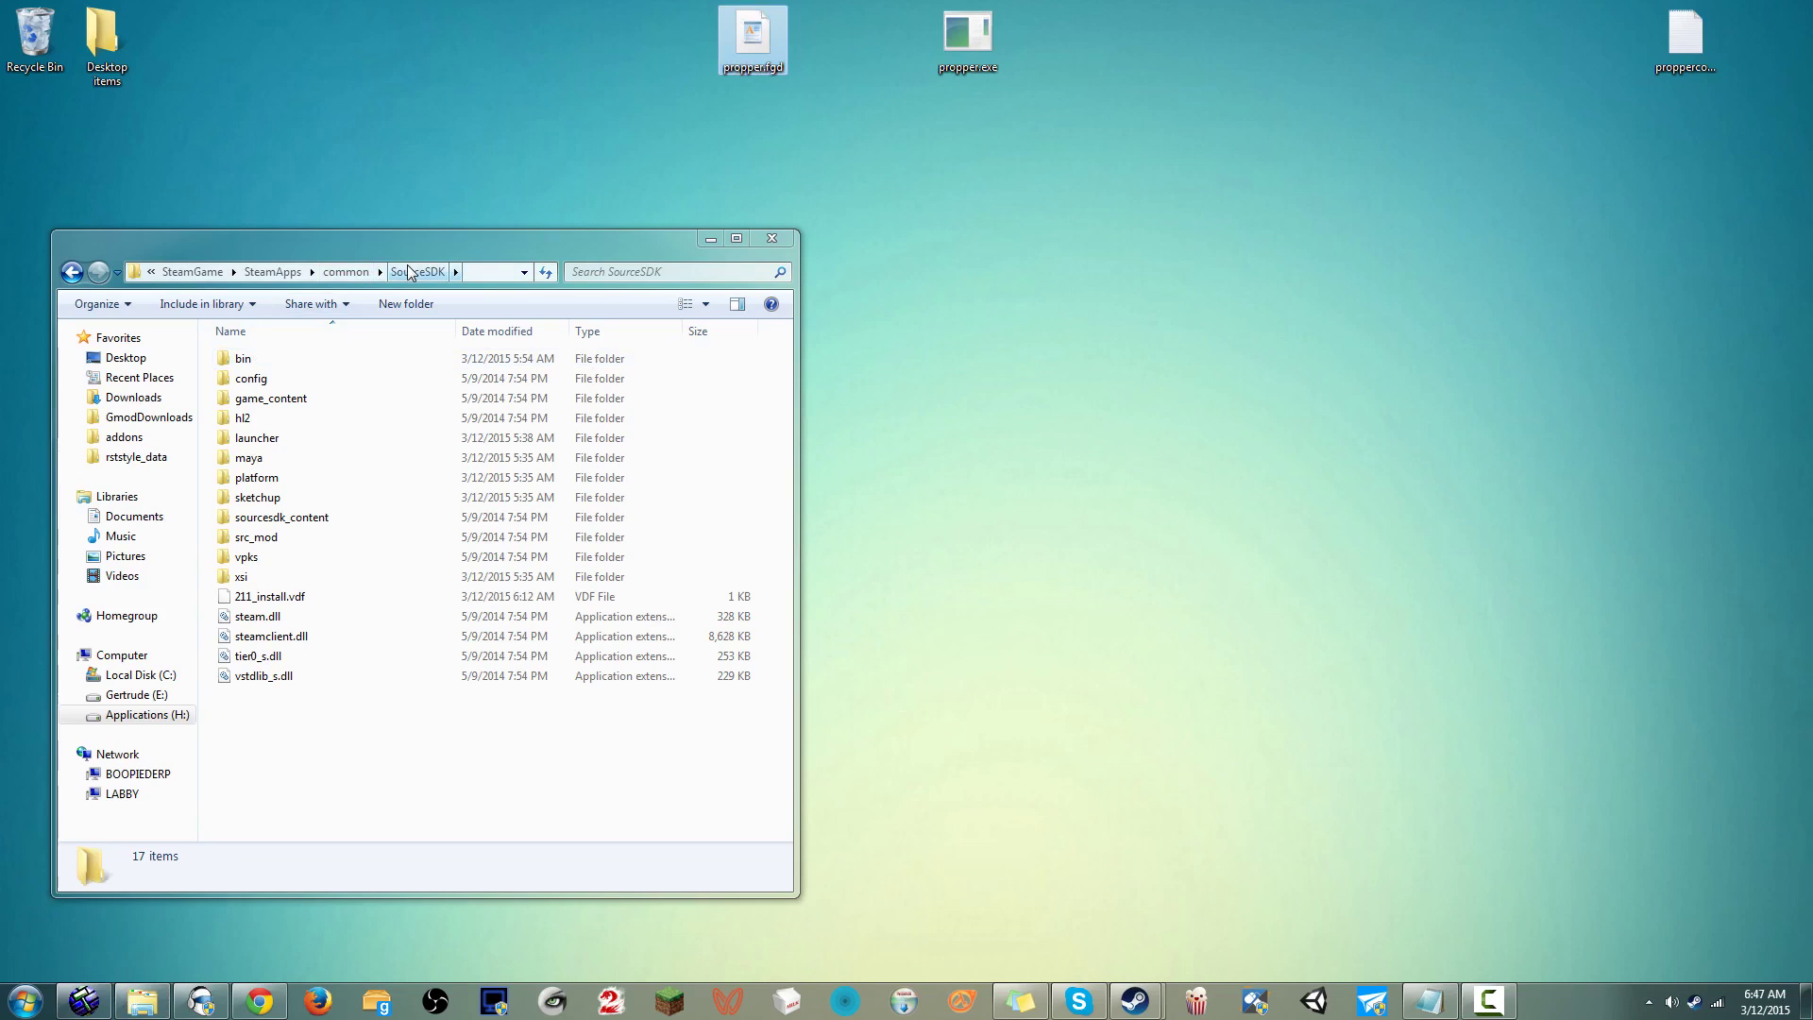
{"action": "double_click", "coordinate": [247, 364]}
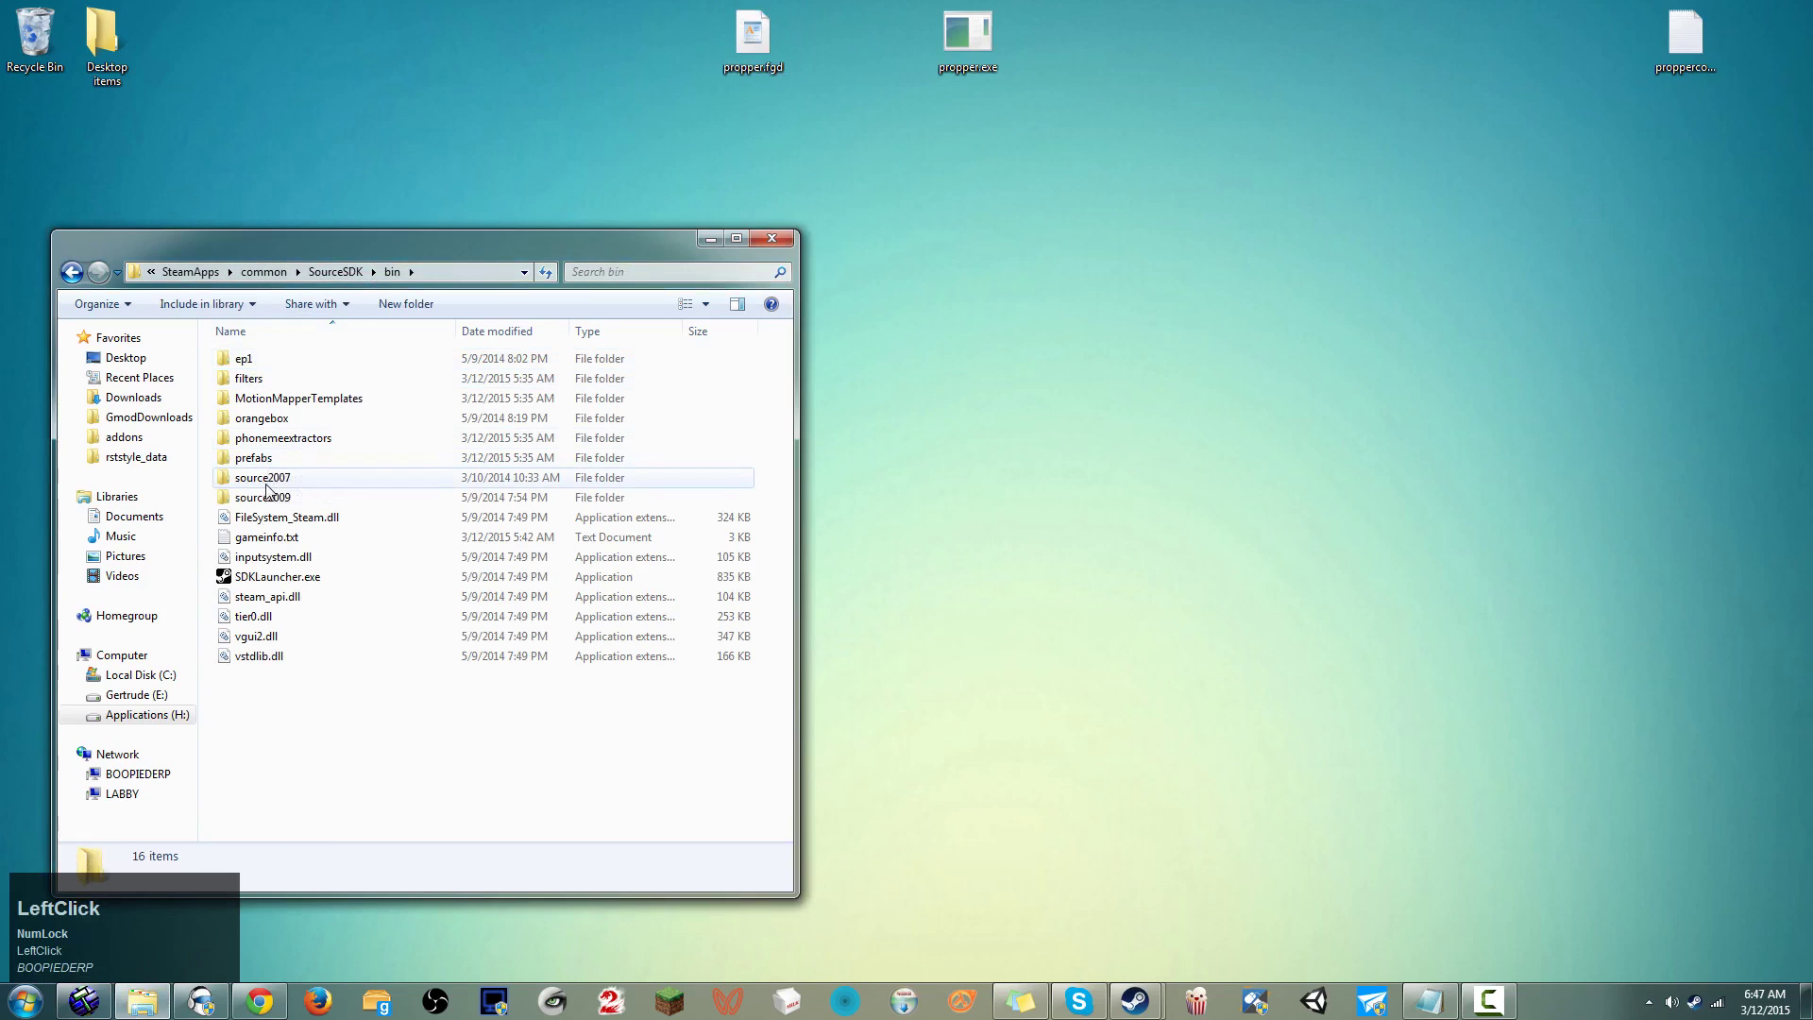
{"action": "double_click", "coordinate": [286, 479]}
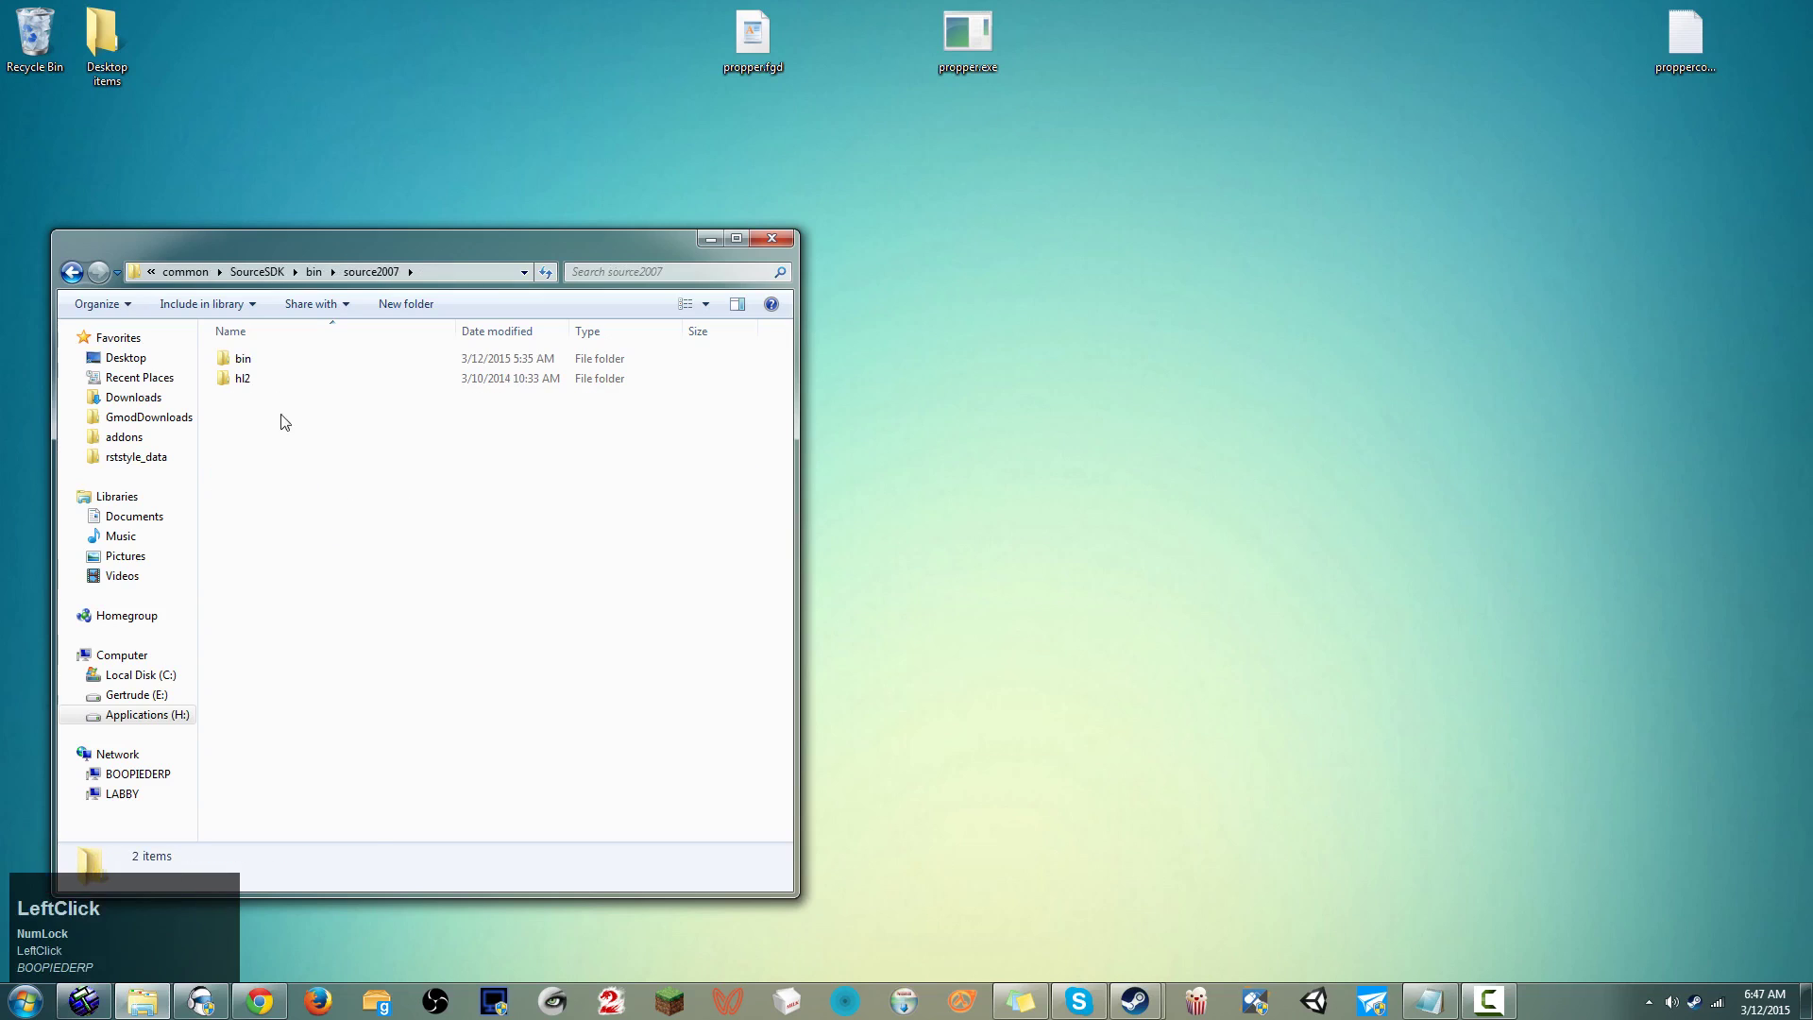
{"action": "double_click", "coordinate": [280, 360]}
Locate propper.exe and propper.fgd in the source2007 bin folder, then close the folder window and switch back to Hammer
{"action": "scroll", "coordinate": [444, 520], "scroll_direction": "down", "scroll_amount": 12}
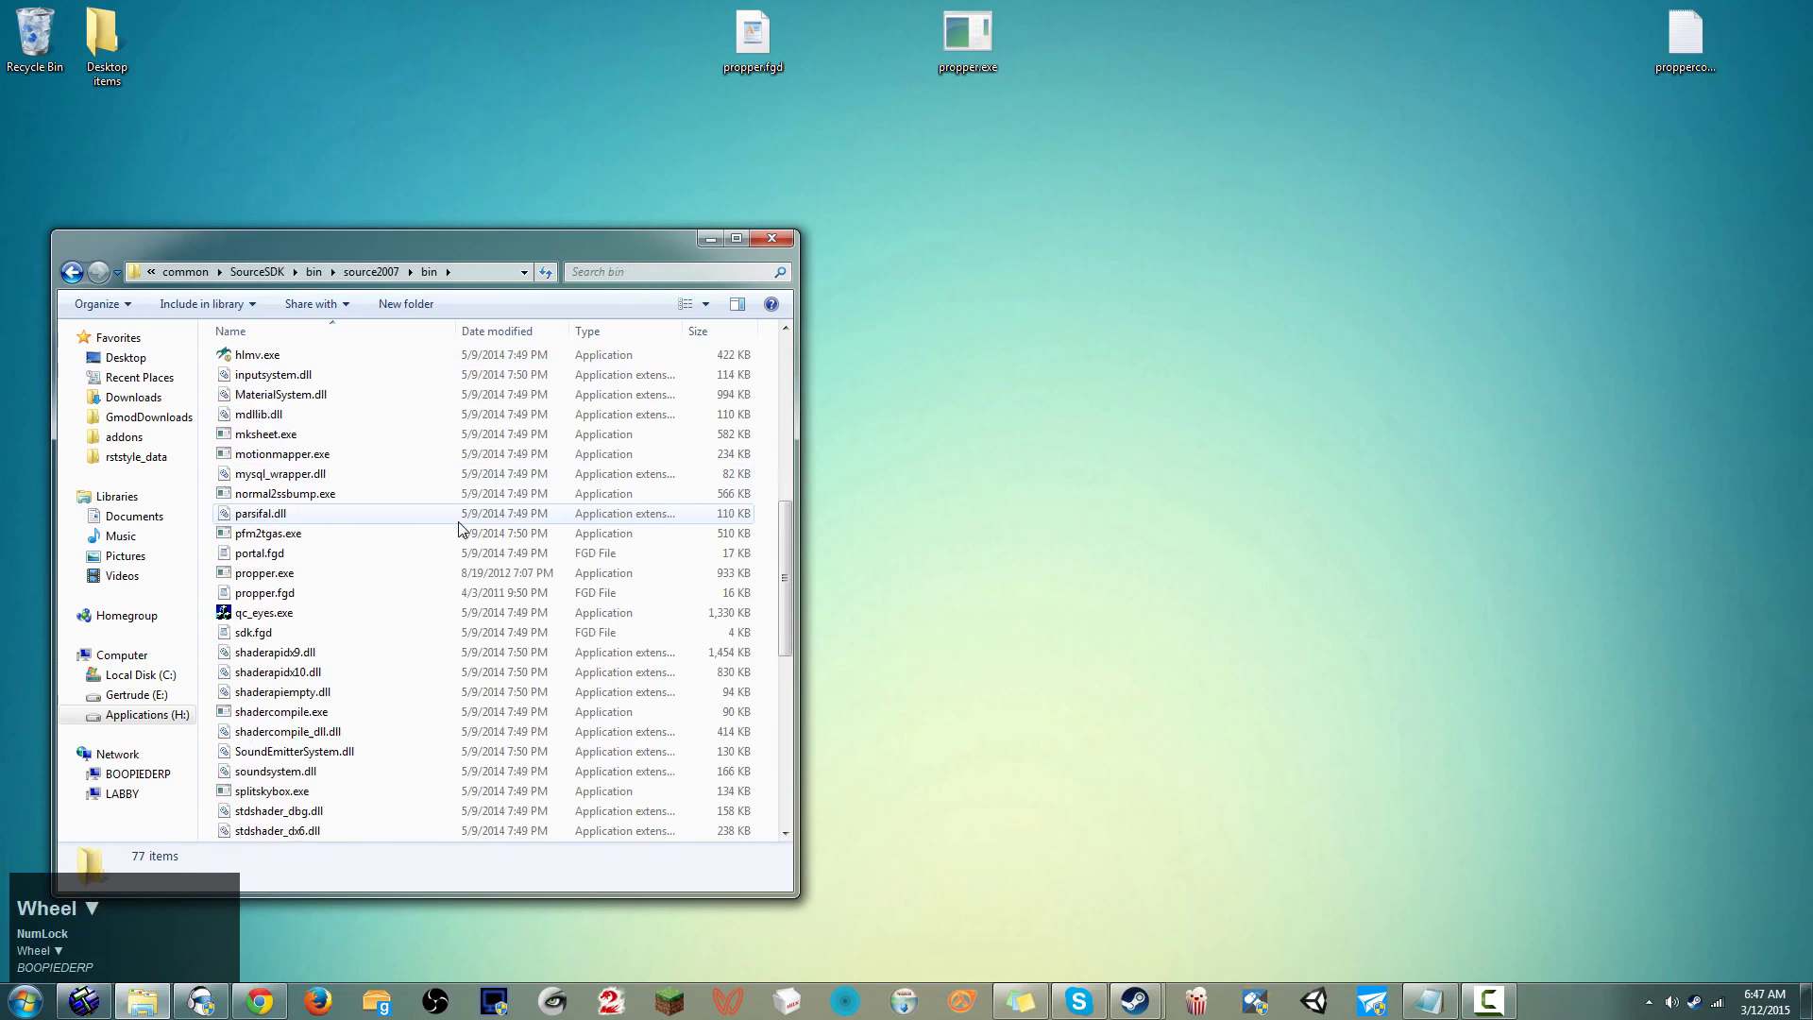
{"action": "scroll", "coordinate": [459, 527], "scroll_direction": "up", "scroll_amount": 8}
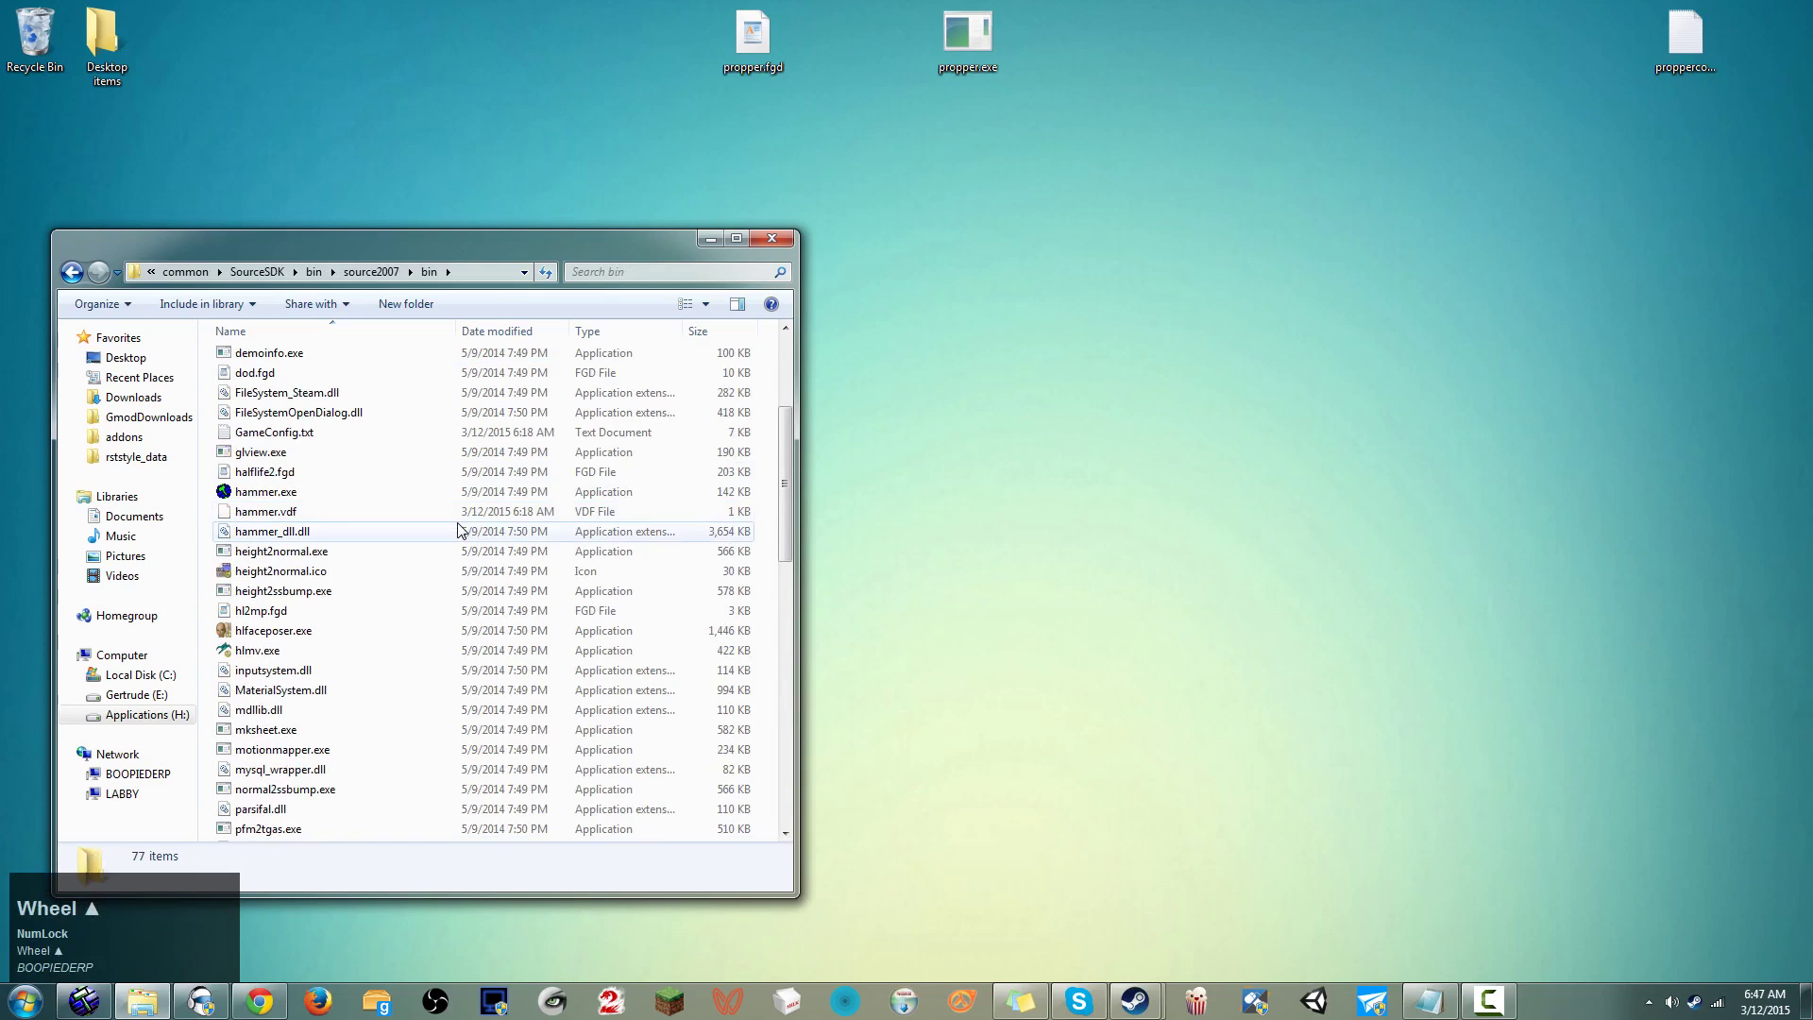
{"action": "scroll", "coordinate": [460, 529], "scroll_direction": "down", "scroll_amount": 2}
{"action": "left_click", "coordinate": [269, 751]}
{"action": "left_click", "coordinate": [270, 771], "text": "ctrl"}
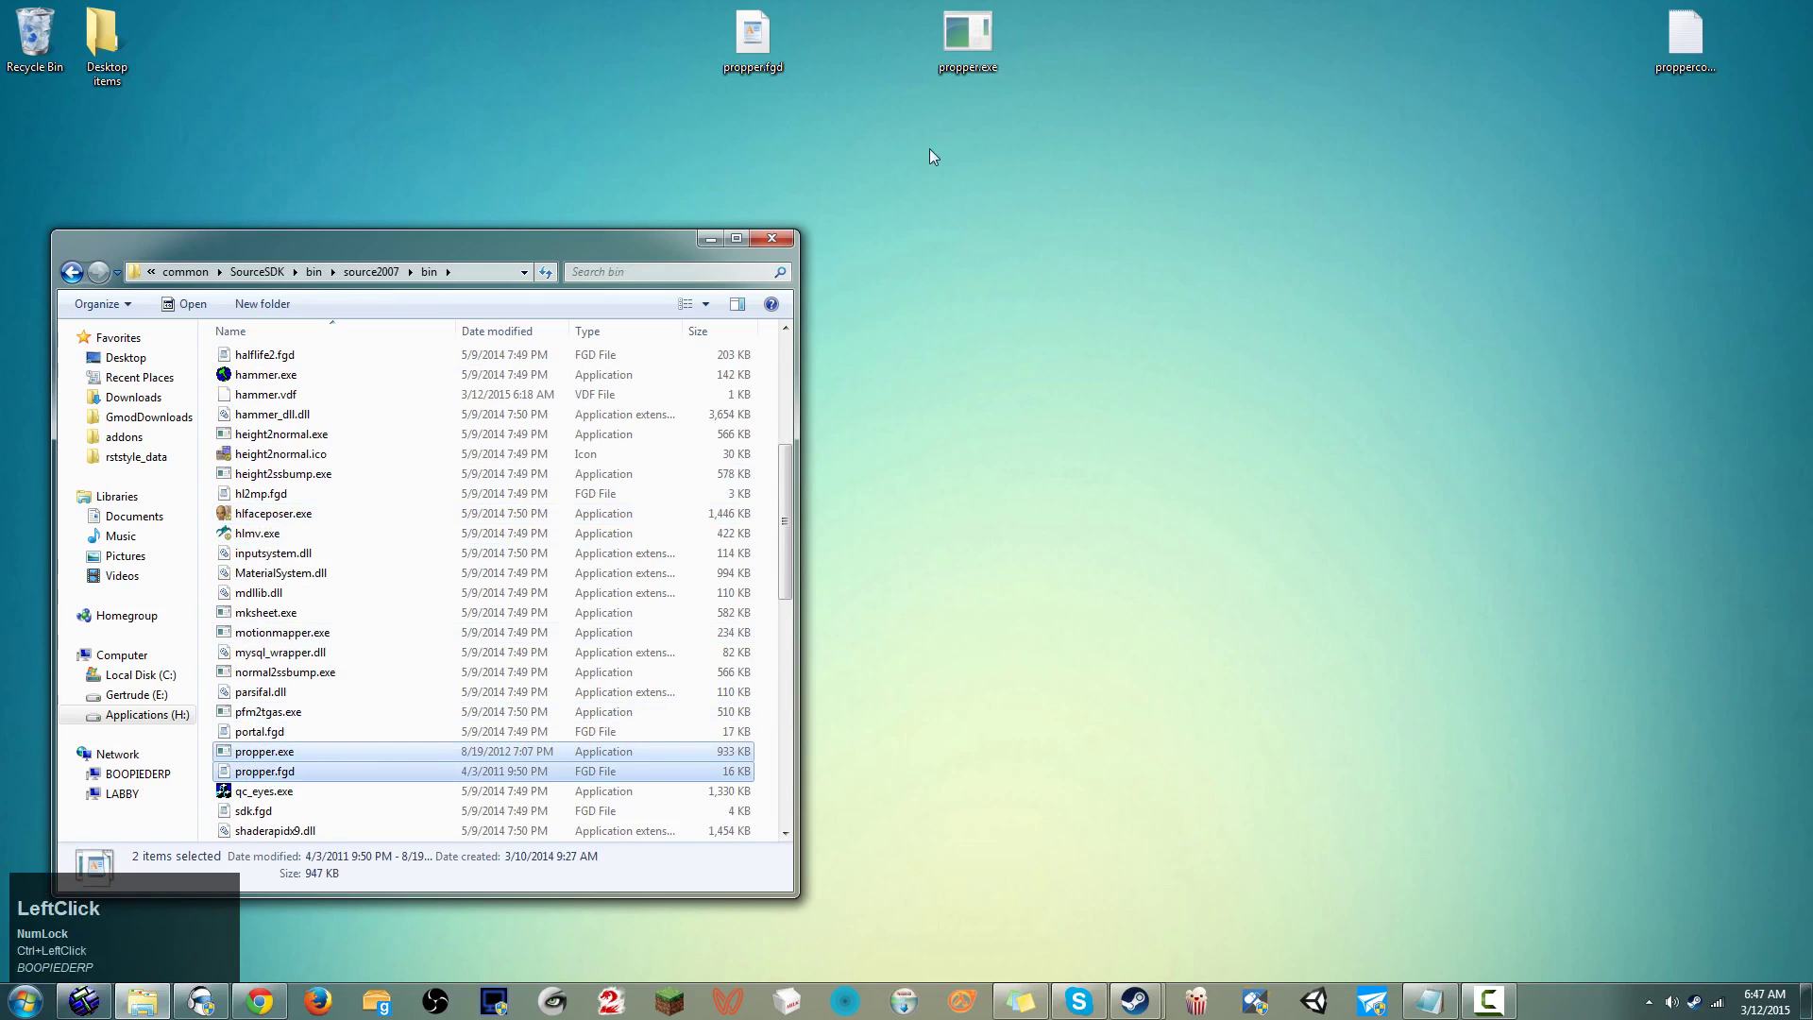
{"action": "left_click_drag", "start_coordinate": [1007, 90], "coordinate": [763, 34]}
{"action": "left_click", "coordinate": [300, 790]}
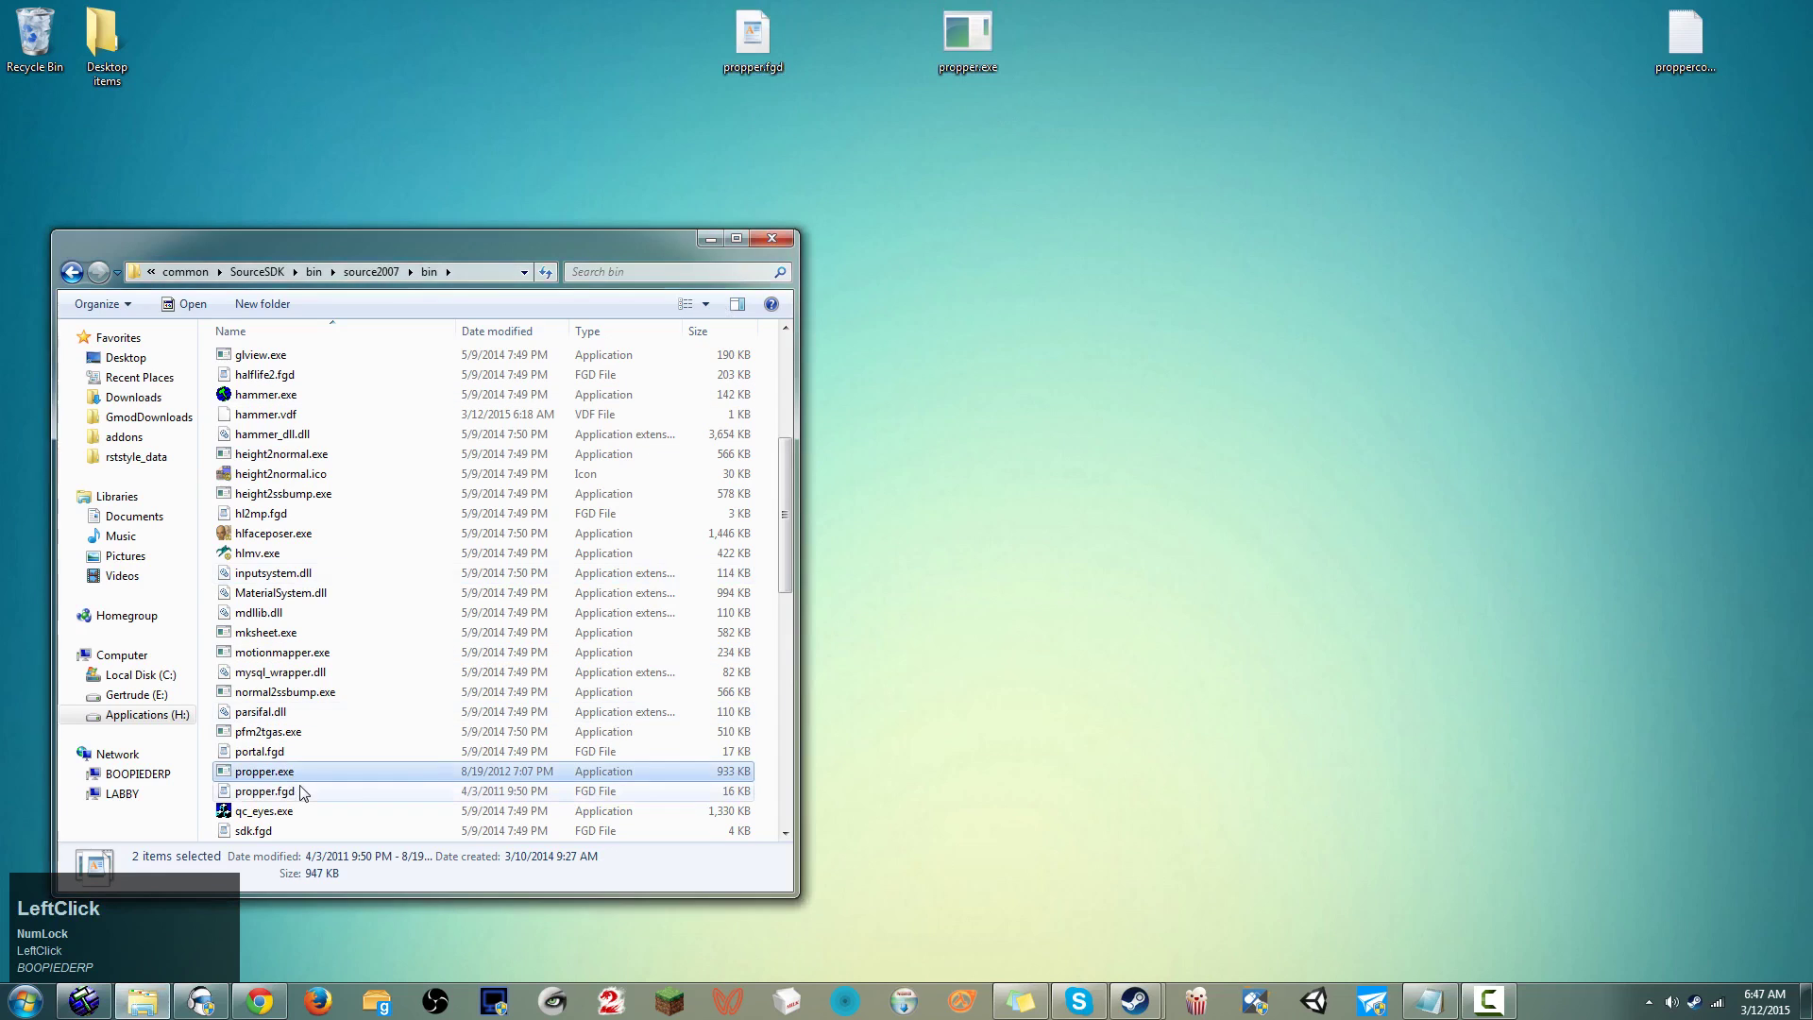
{"action": "left_click", "coordinate": [768, 233]}
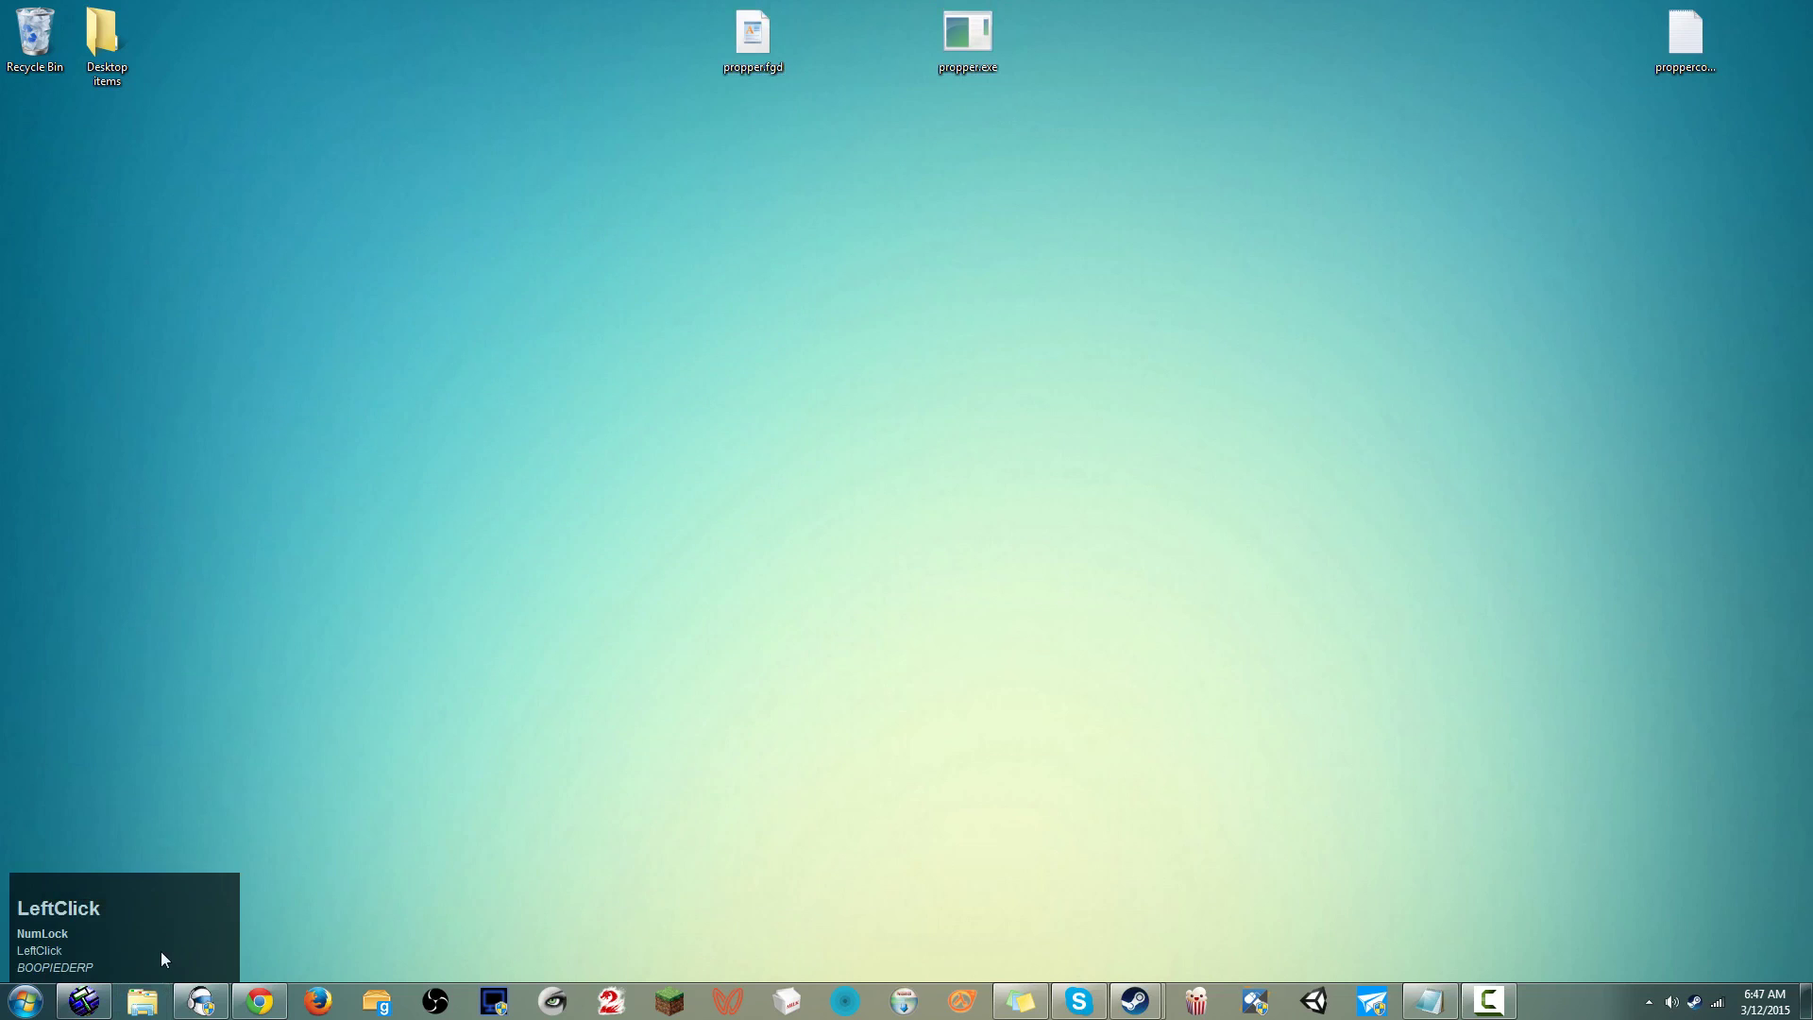
{"action": "left_click", "coordinate": [101, 1005]}
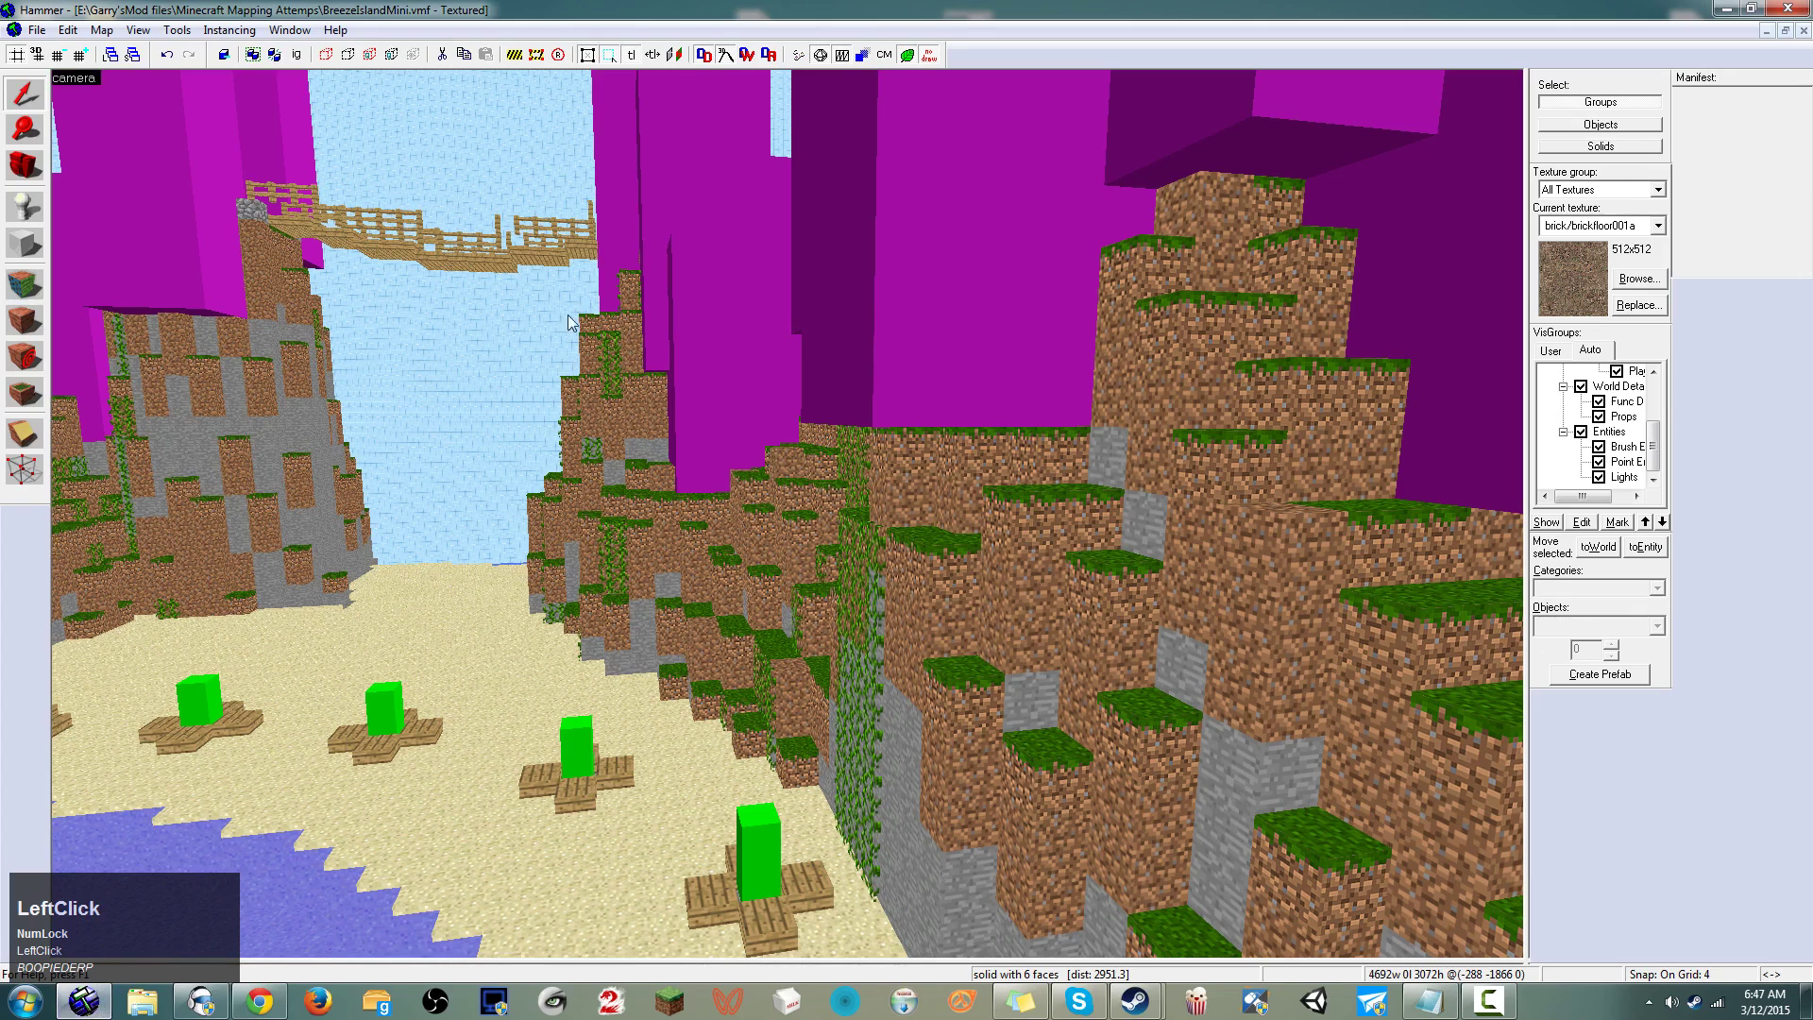
Open the Hammer configuration options and start adding a game data file to the Garry's Mod configuration
{"action": "left_click", "coordinate": [35, 30]}
{"action": "mouse_move", "coordinate": [180, 32]}
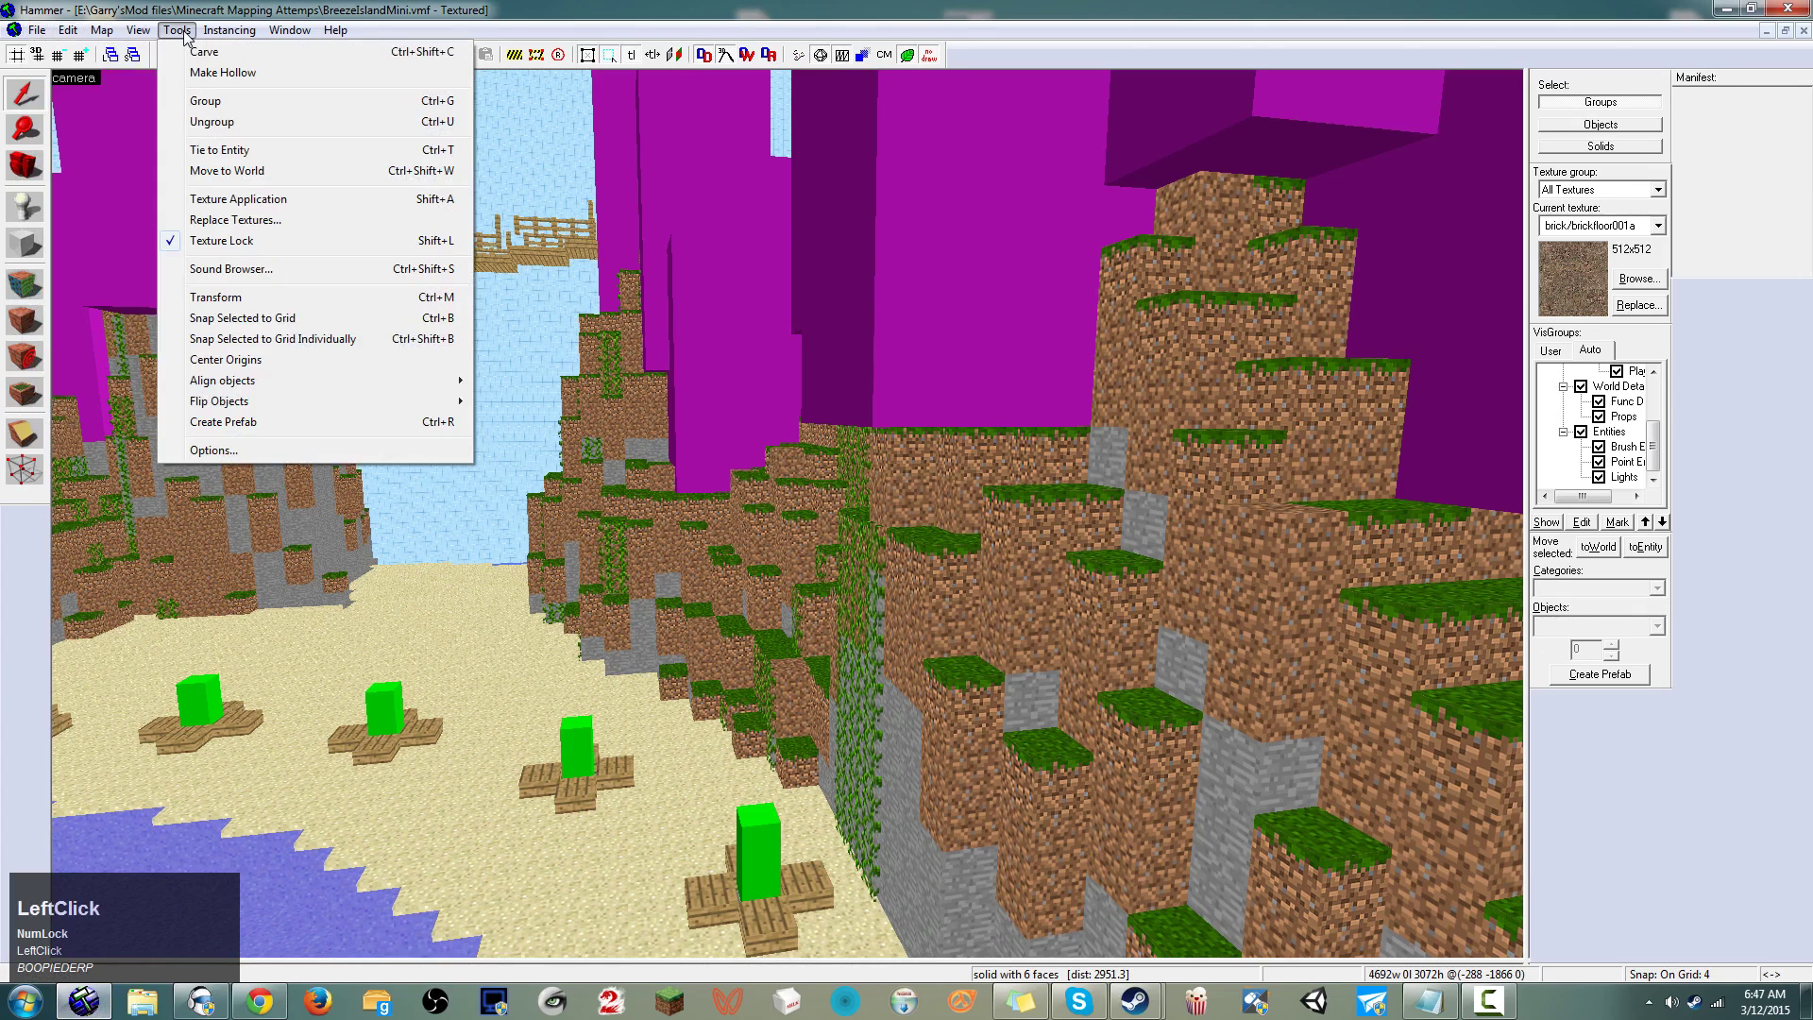
{"action": "left_click", "coordinate": [208, 450]}
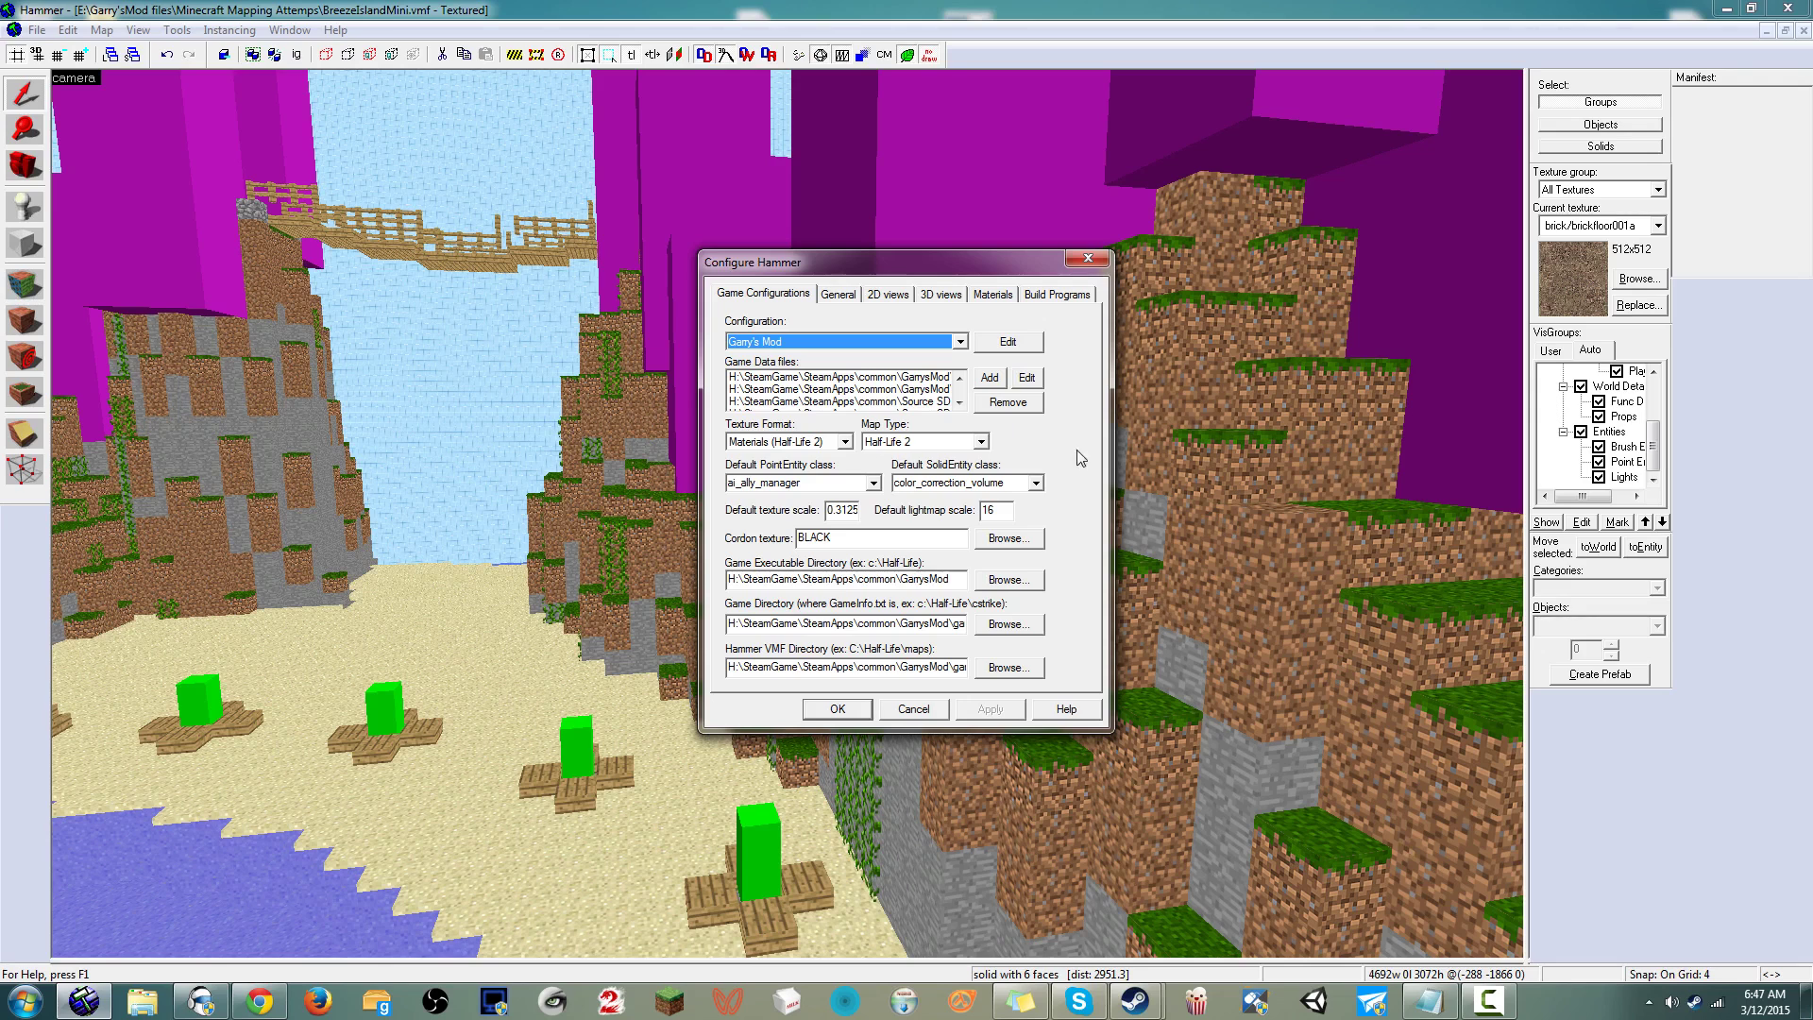
{"action": "left_click", "coordinate": [987, 380]}
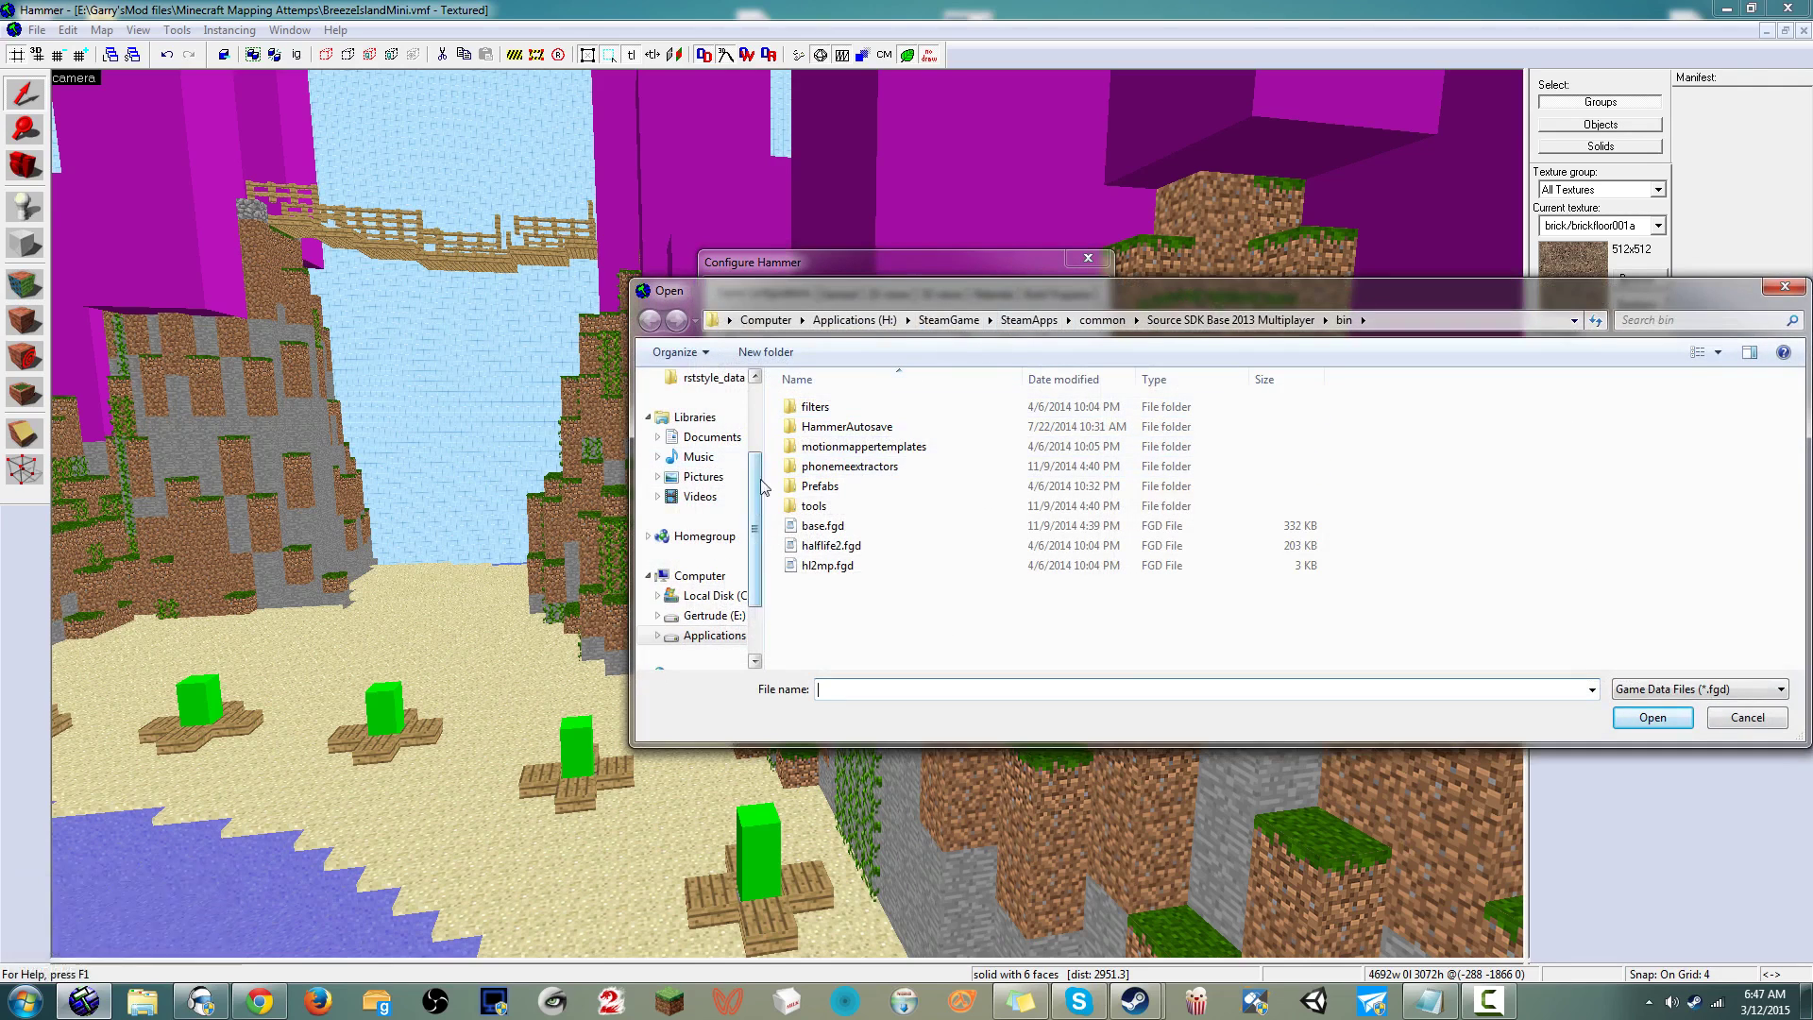
Check the Desktop folder, then browse to SteamGame\SteamApps\common on the Applications (H:) drive
{"action": "left_click_drag", "start_coordinate": [758, 484], "coordinate": [756, 397]}
{"action": "left_click", "coordinate": [730, 406]}
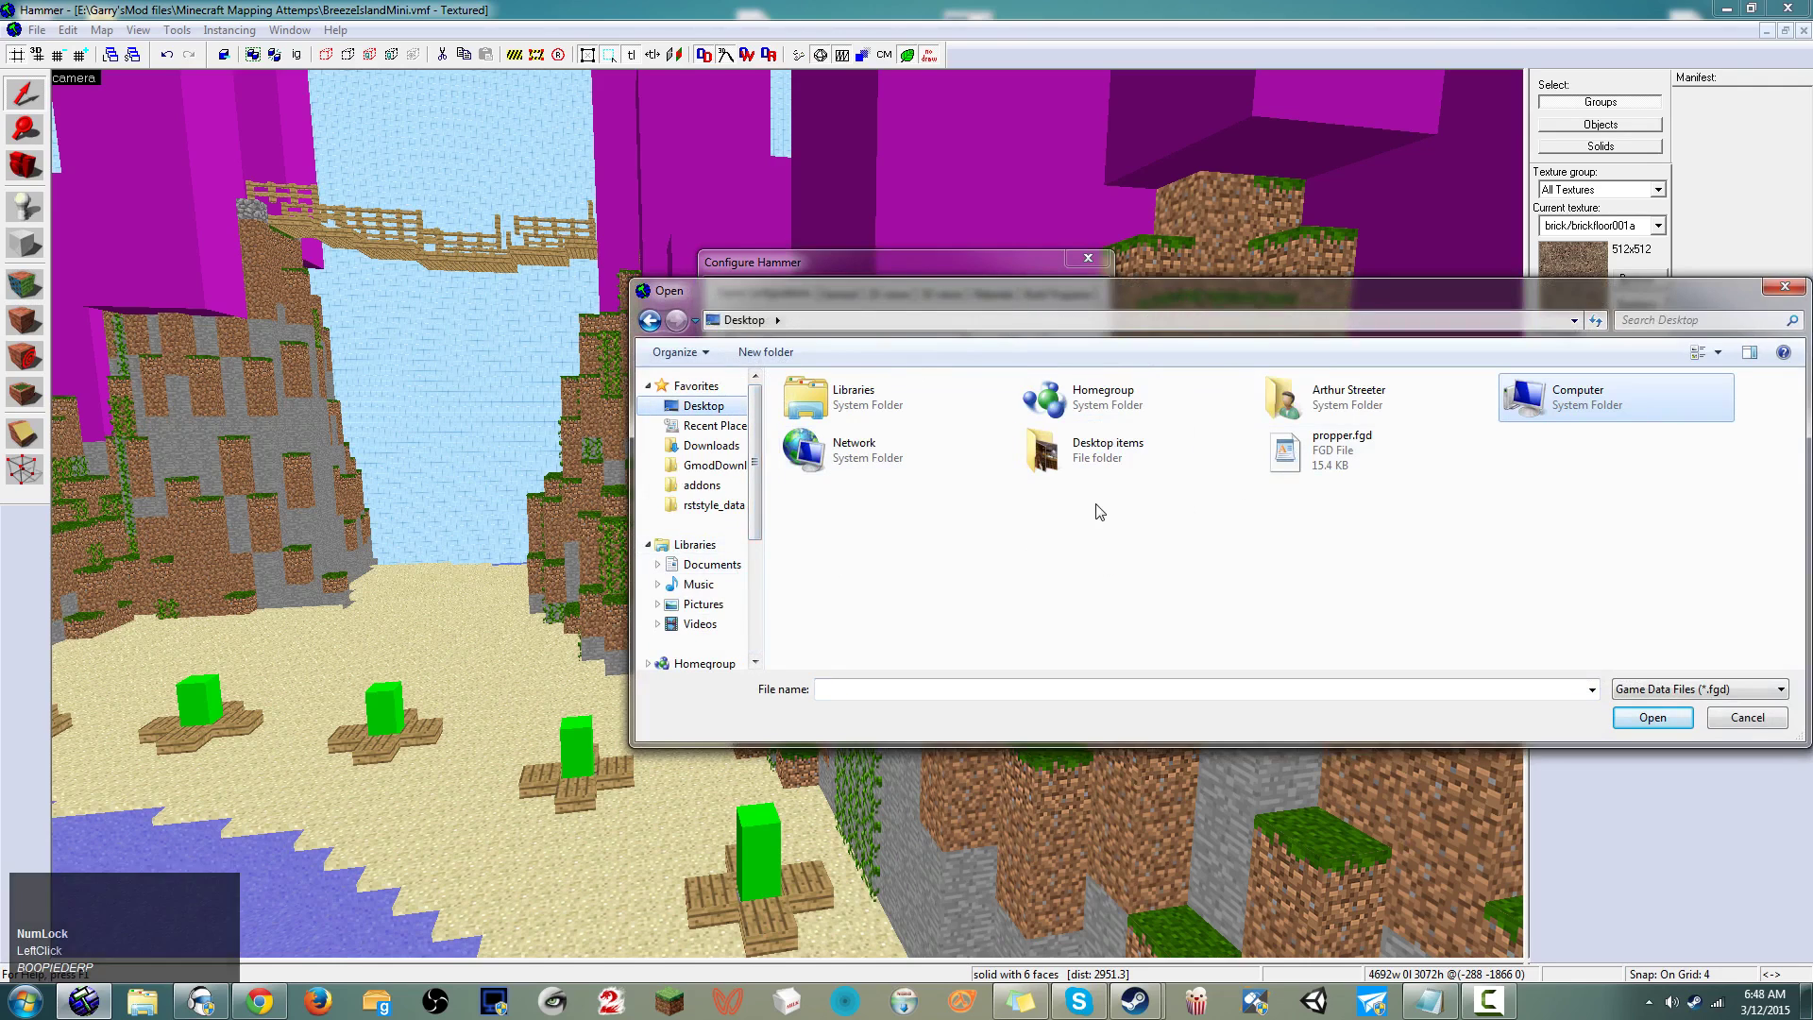
{"action": "left_click_drag", "start_coordinate": [756, 483], "coordinate": [727, 578]}
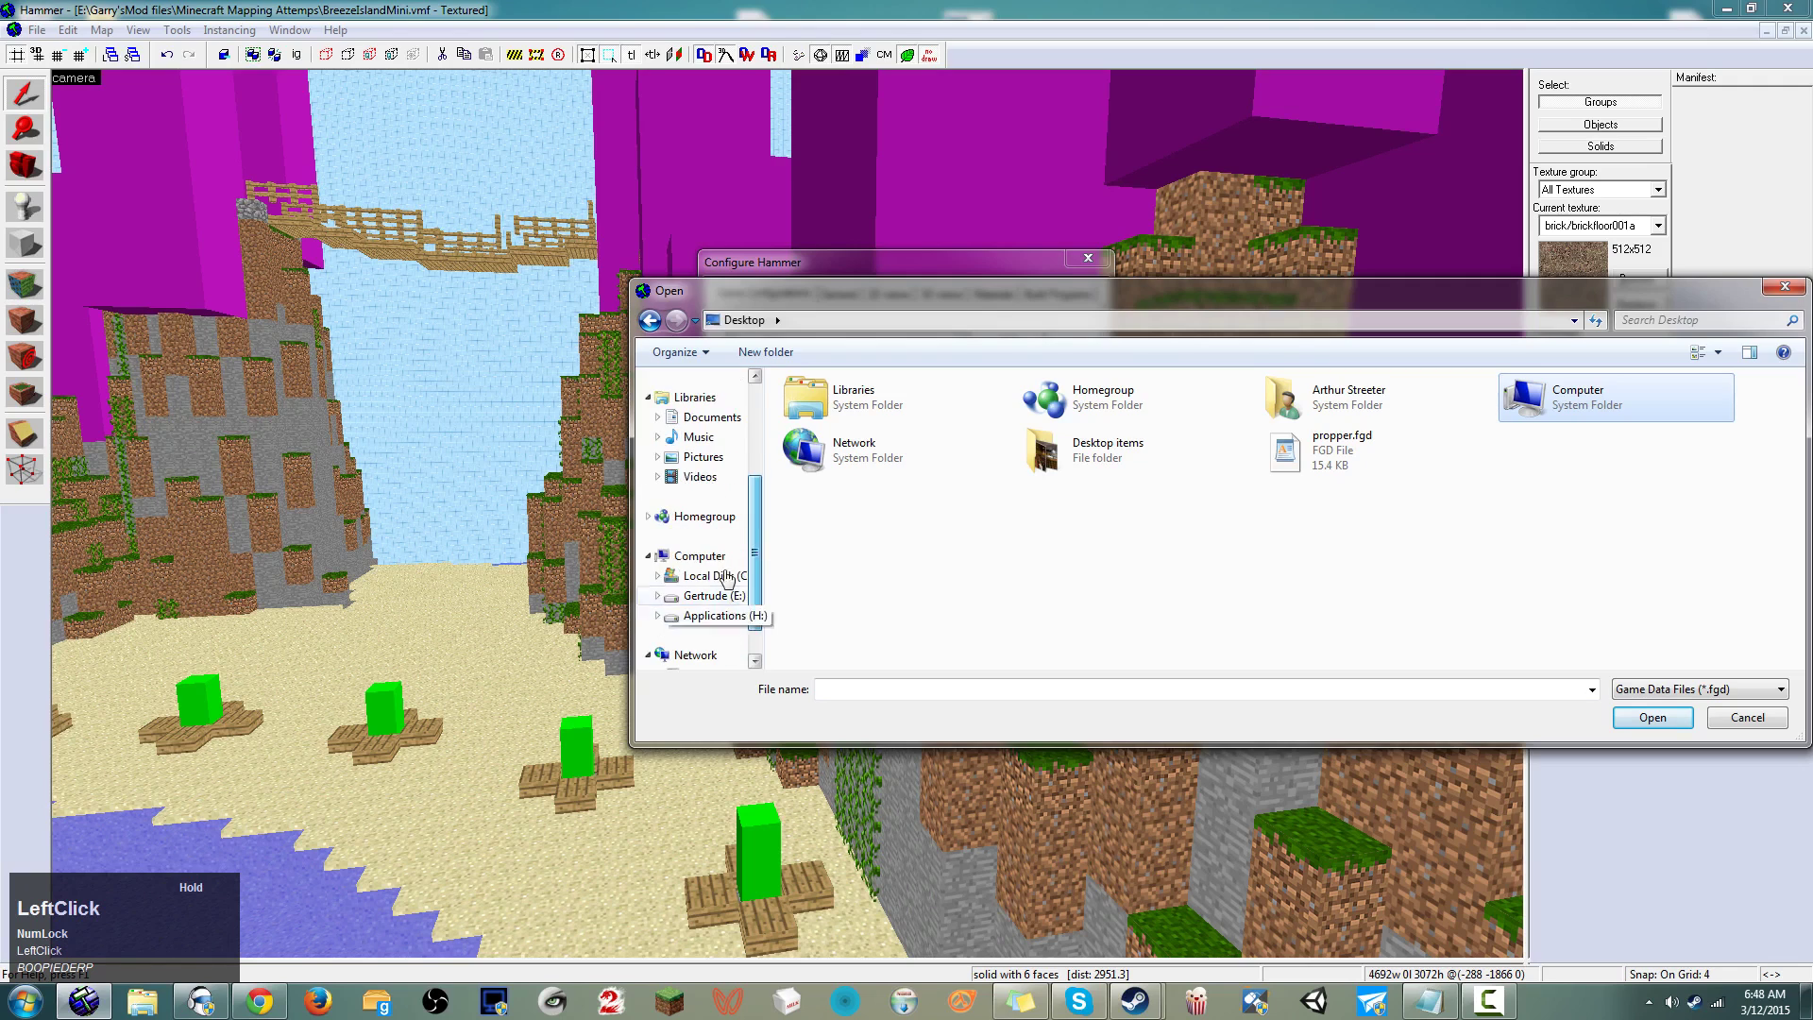
{"action": "left_click", "coordinate": [698, 617]}
{"action": "scroll", "coordinate": [862, 570], "scroll_direction": "down", "scroll_amount": 1}
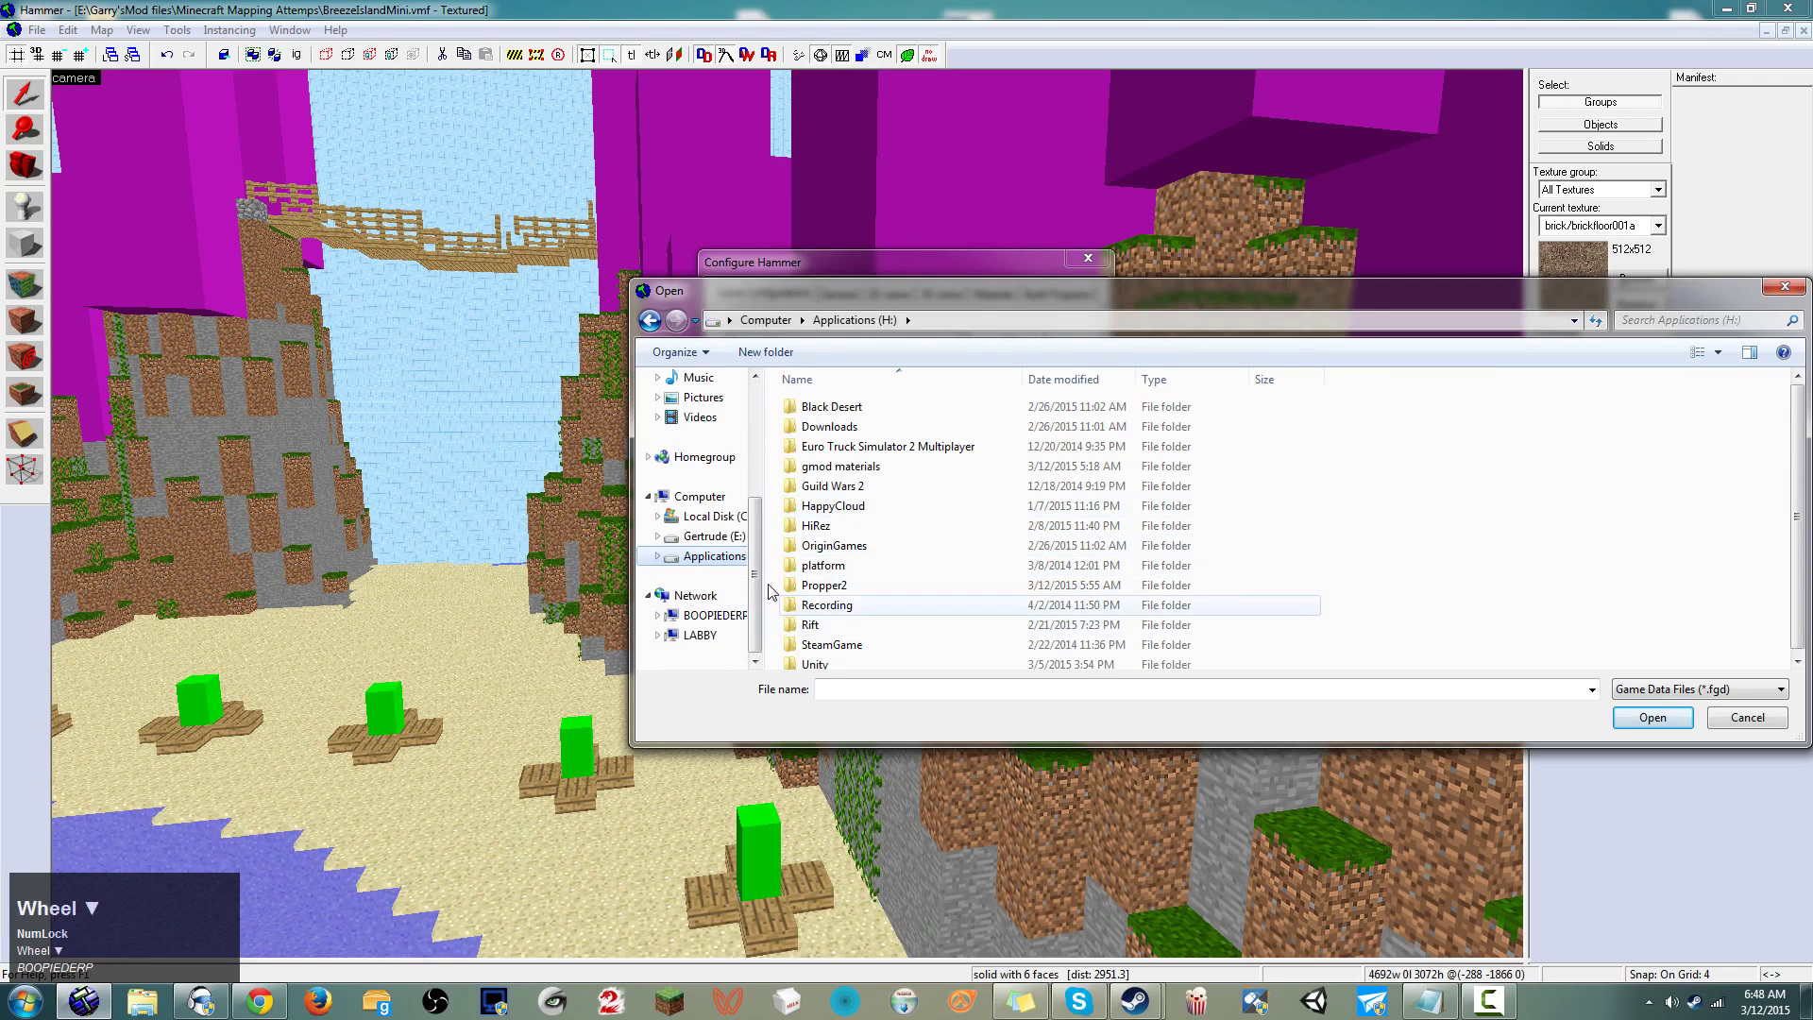
{"action": "double_click", "coordinate": [831, 646]}
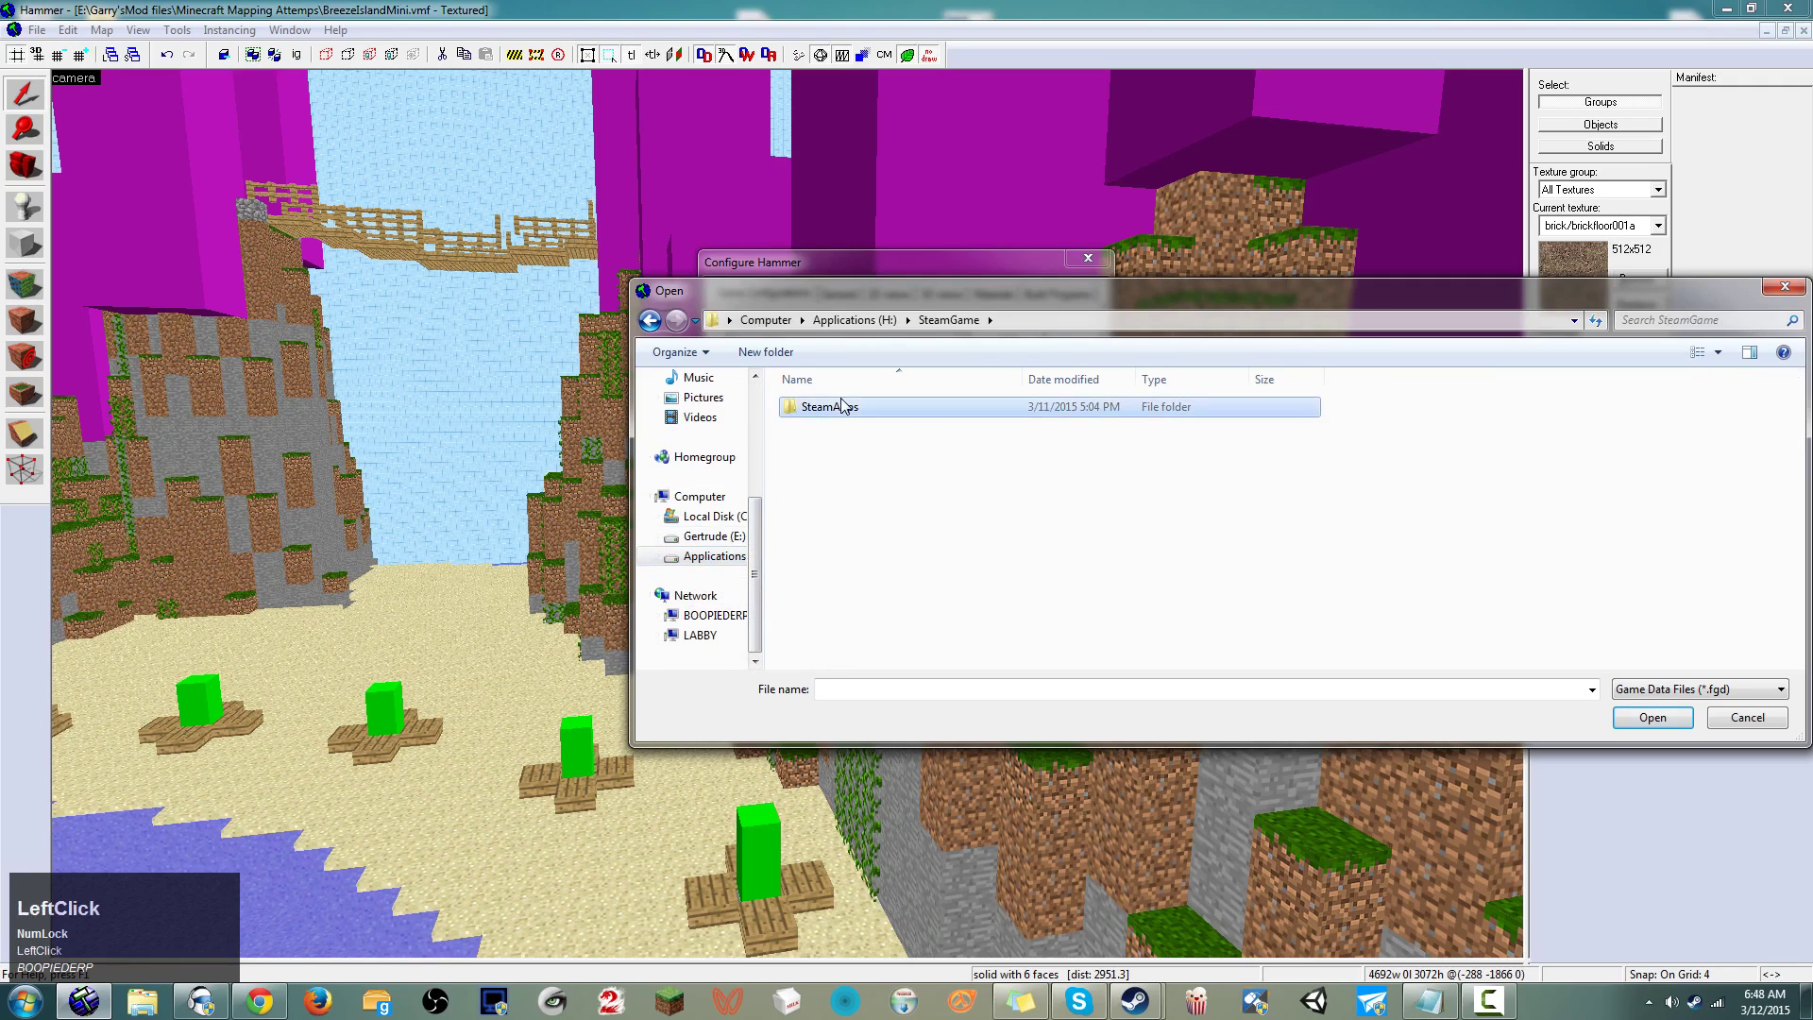
{"action": "double_click", "coordinate": [844, 406]}
{"action": "double_click", "coordinate": [843, 406]}
Open the SourceSDK\bin\source2007\bin folder within common and select the portal.fgd file
{"action": "scroll", "coordinate": [900, 566], "scroll_direction": "down", "scroll_amount": 15}
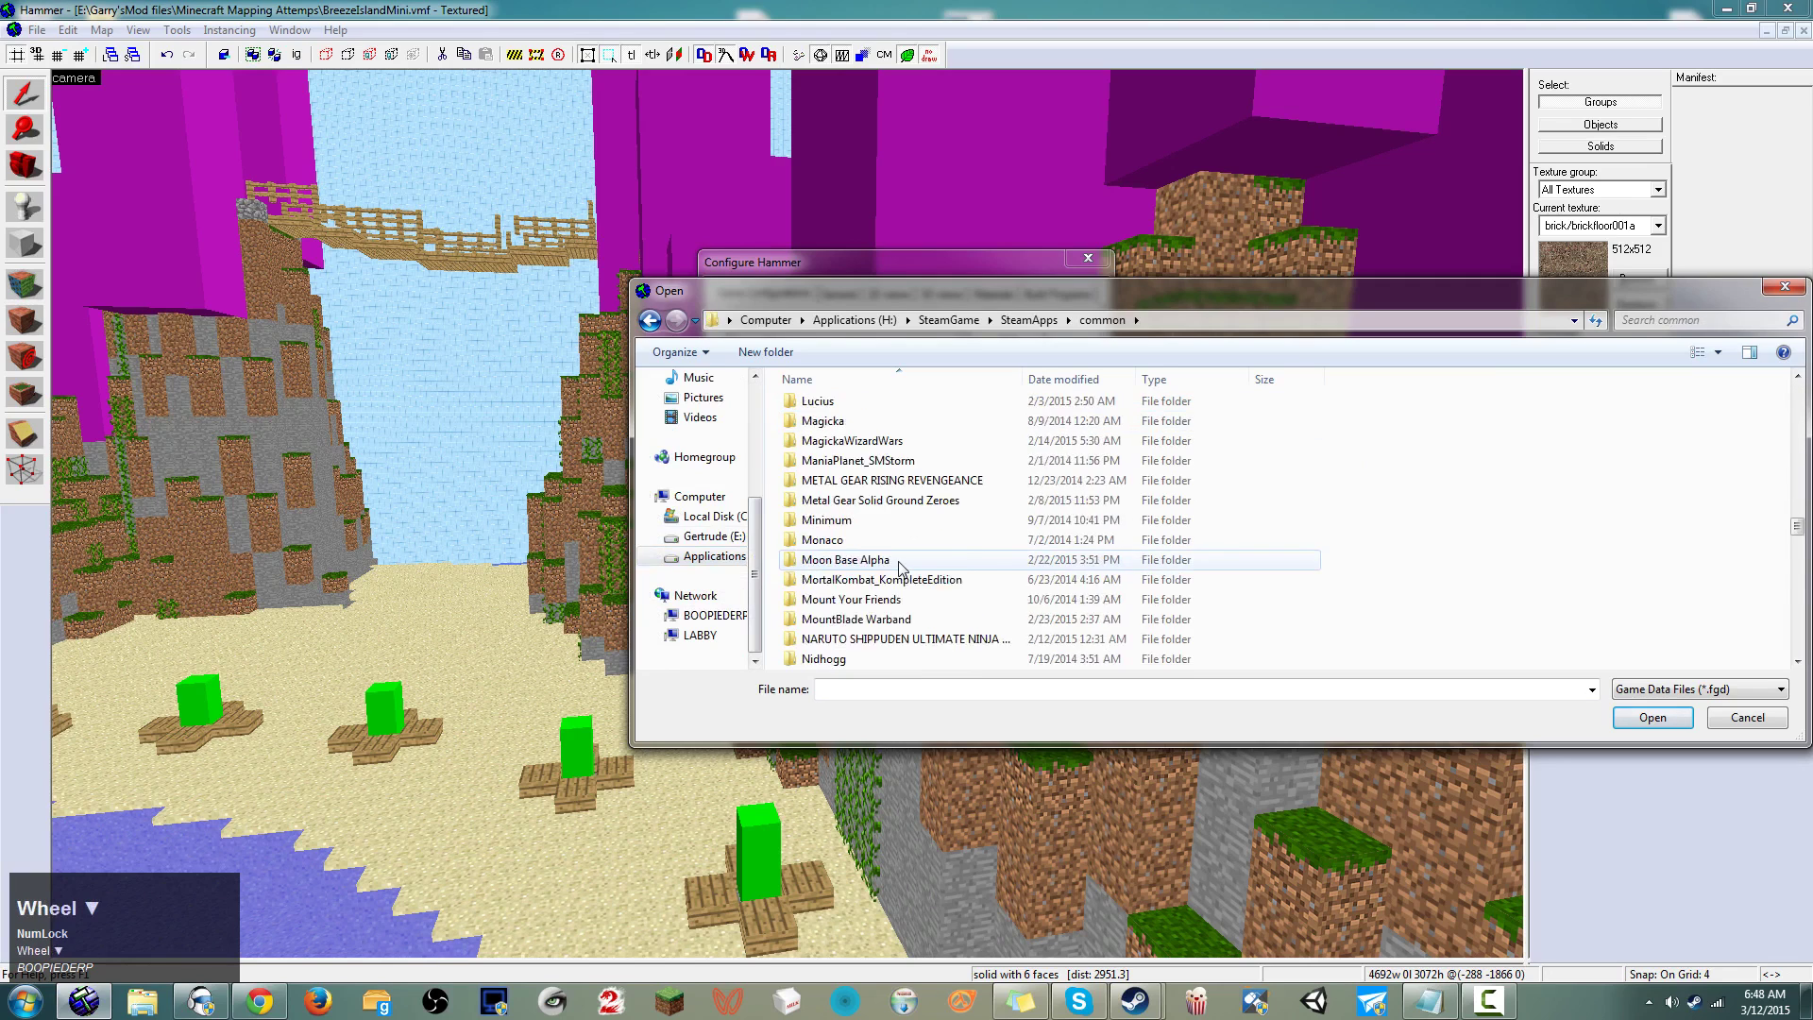
{"action": "scroll", "coordinate": [900, 566], "scroll_direction": "down", "scroll_amount": 14}
{"action": "scroll", "coordinate": [899, 557], "scroll_direction": "up", "scroll_amount": 4}
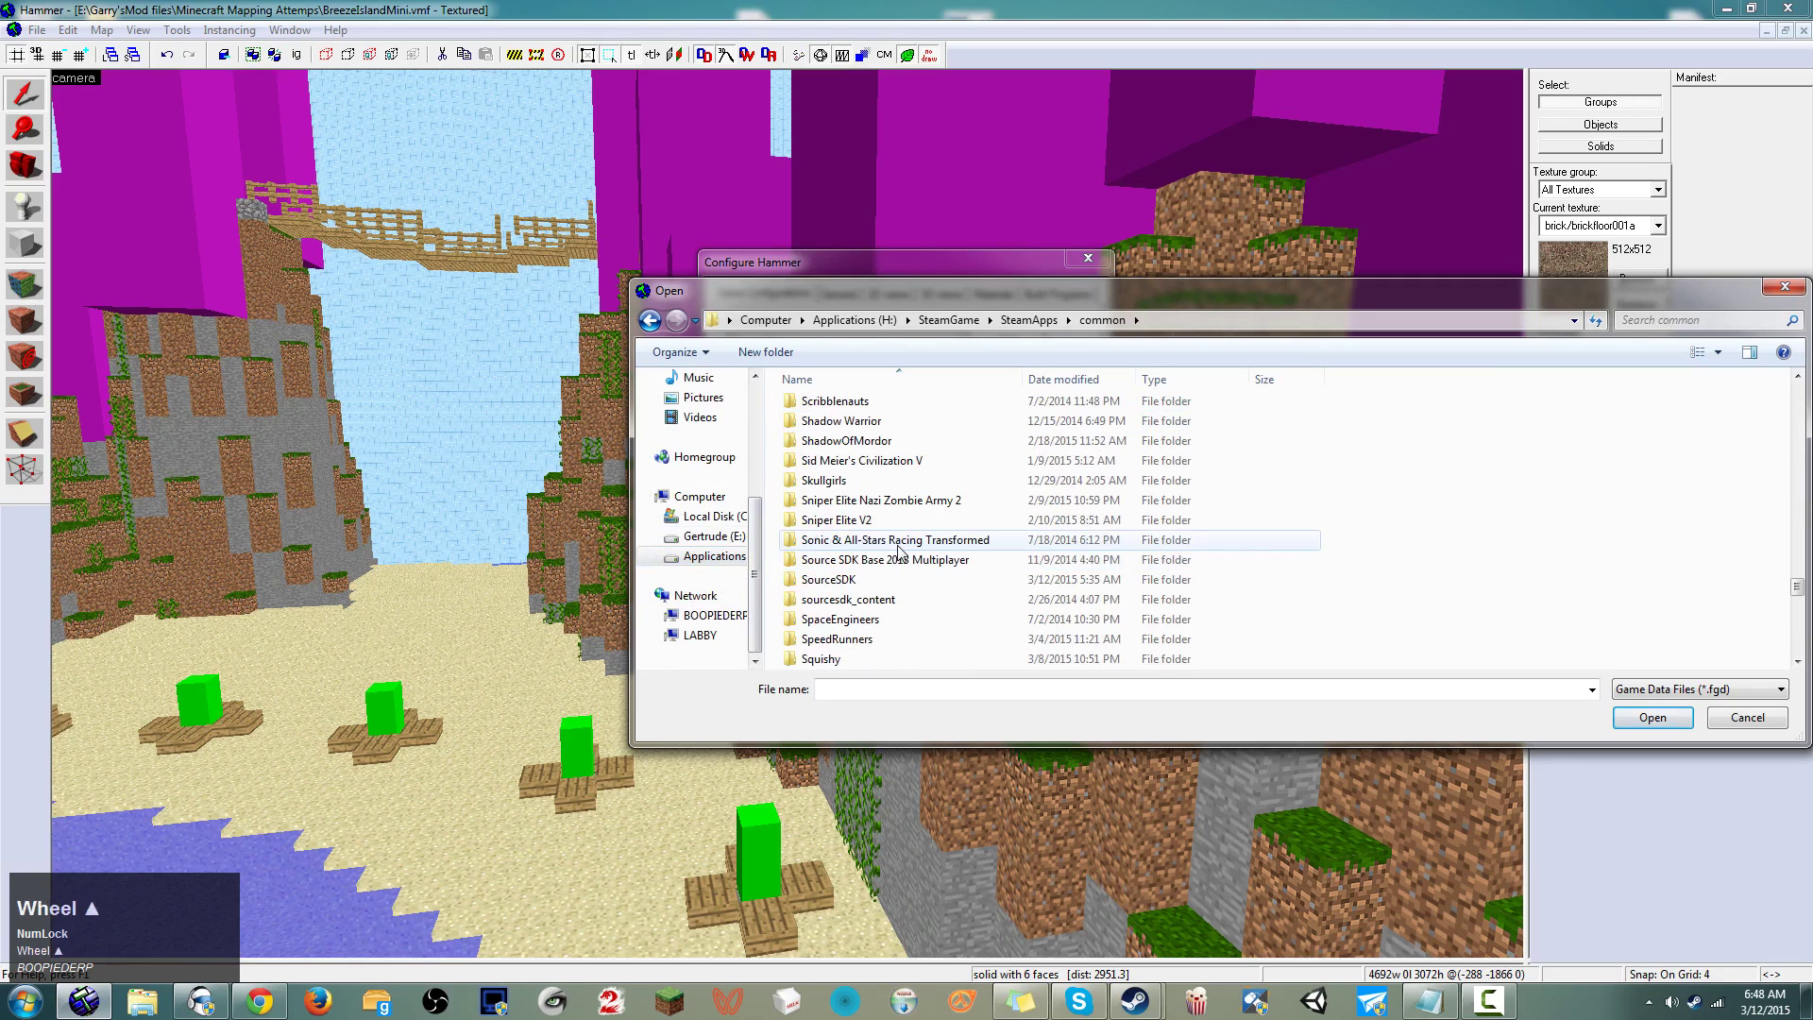
{"action": "double_click", "coordinate": [883, 579]}
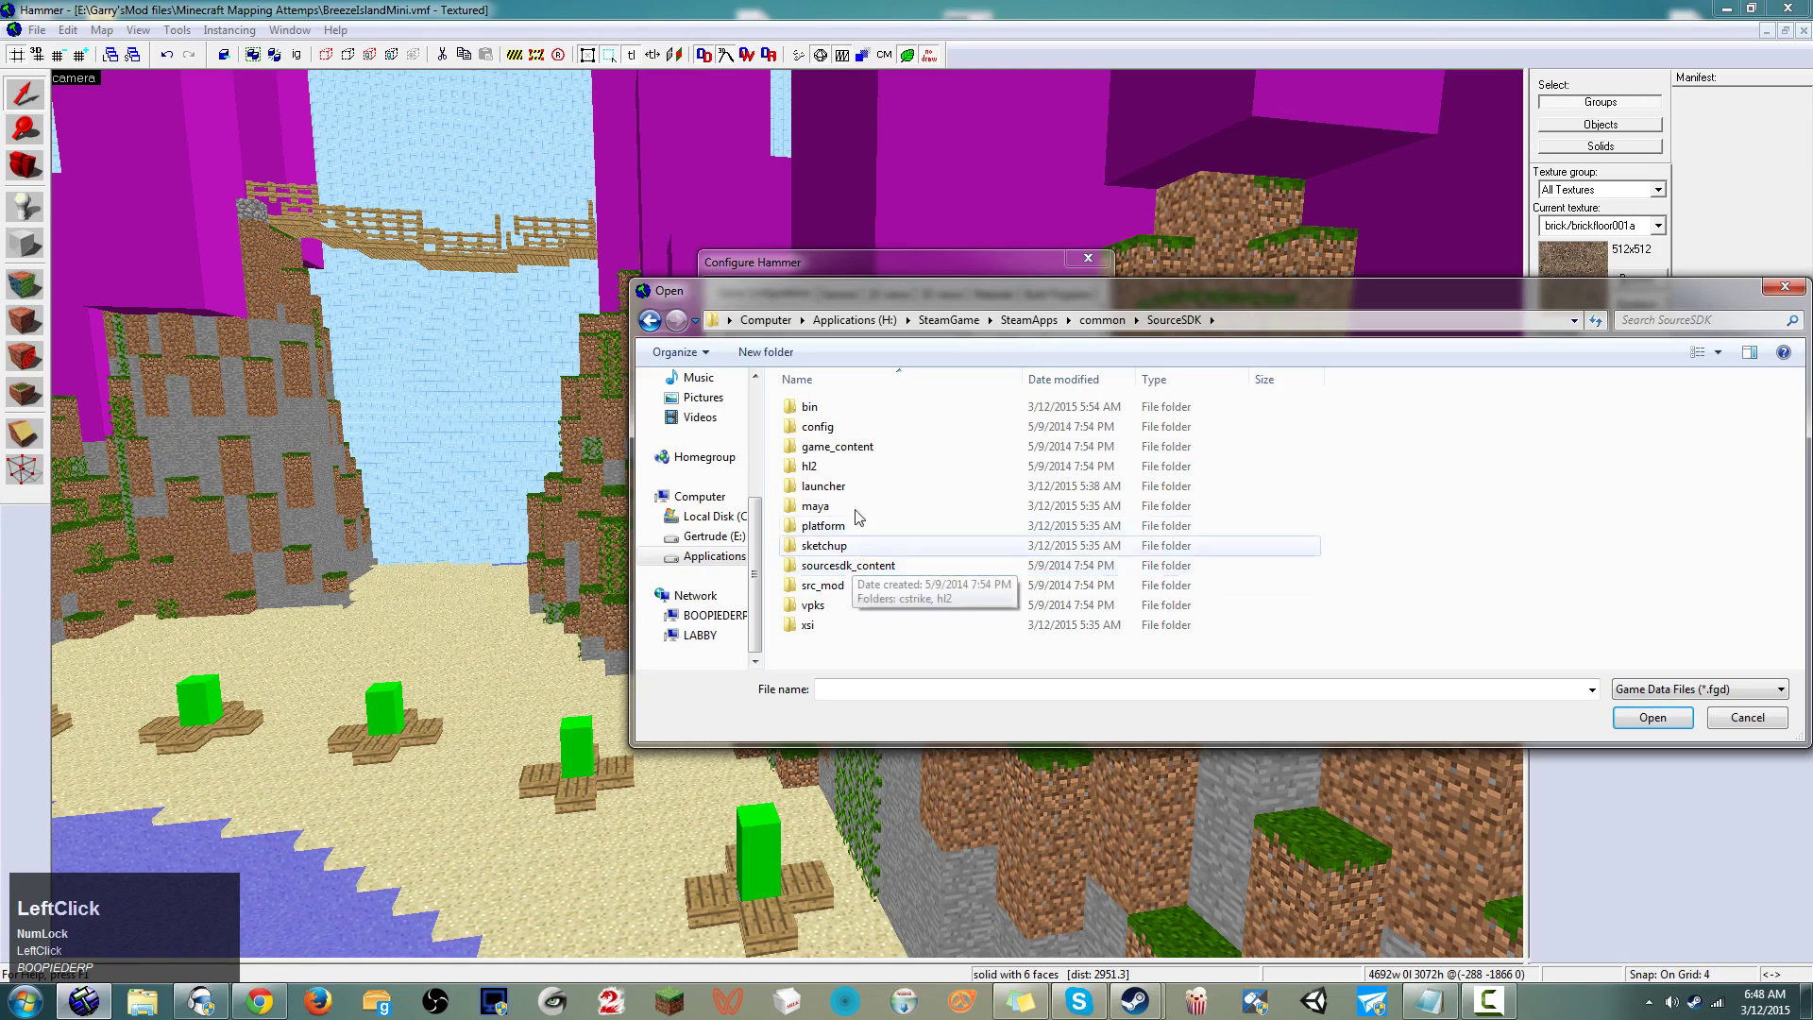
{"action": "left_click", "coordinate": [847, 410]}
{"action": "double_click", "coordinate": [848, 410]}
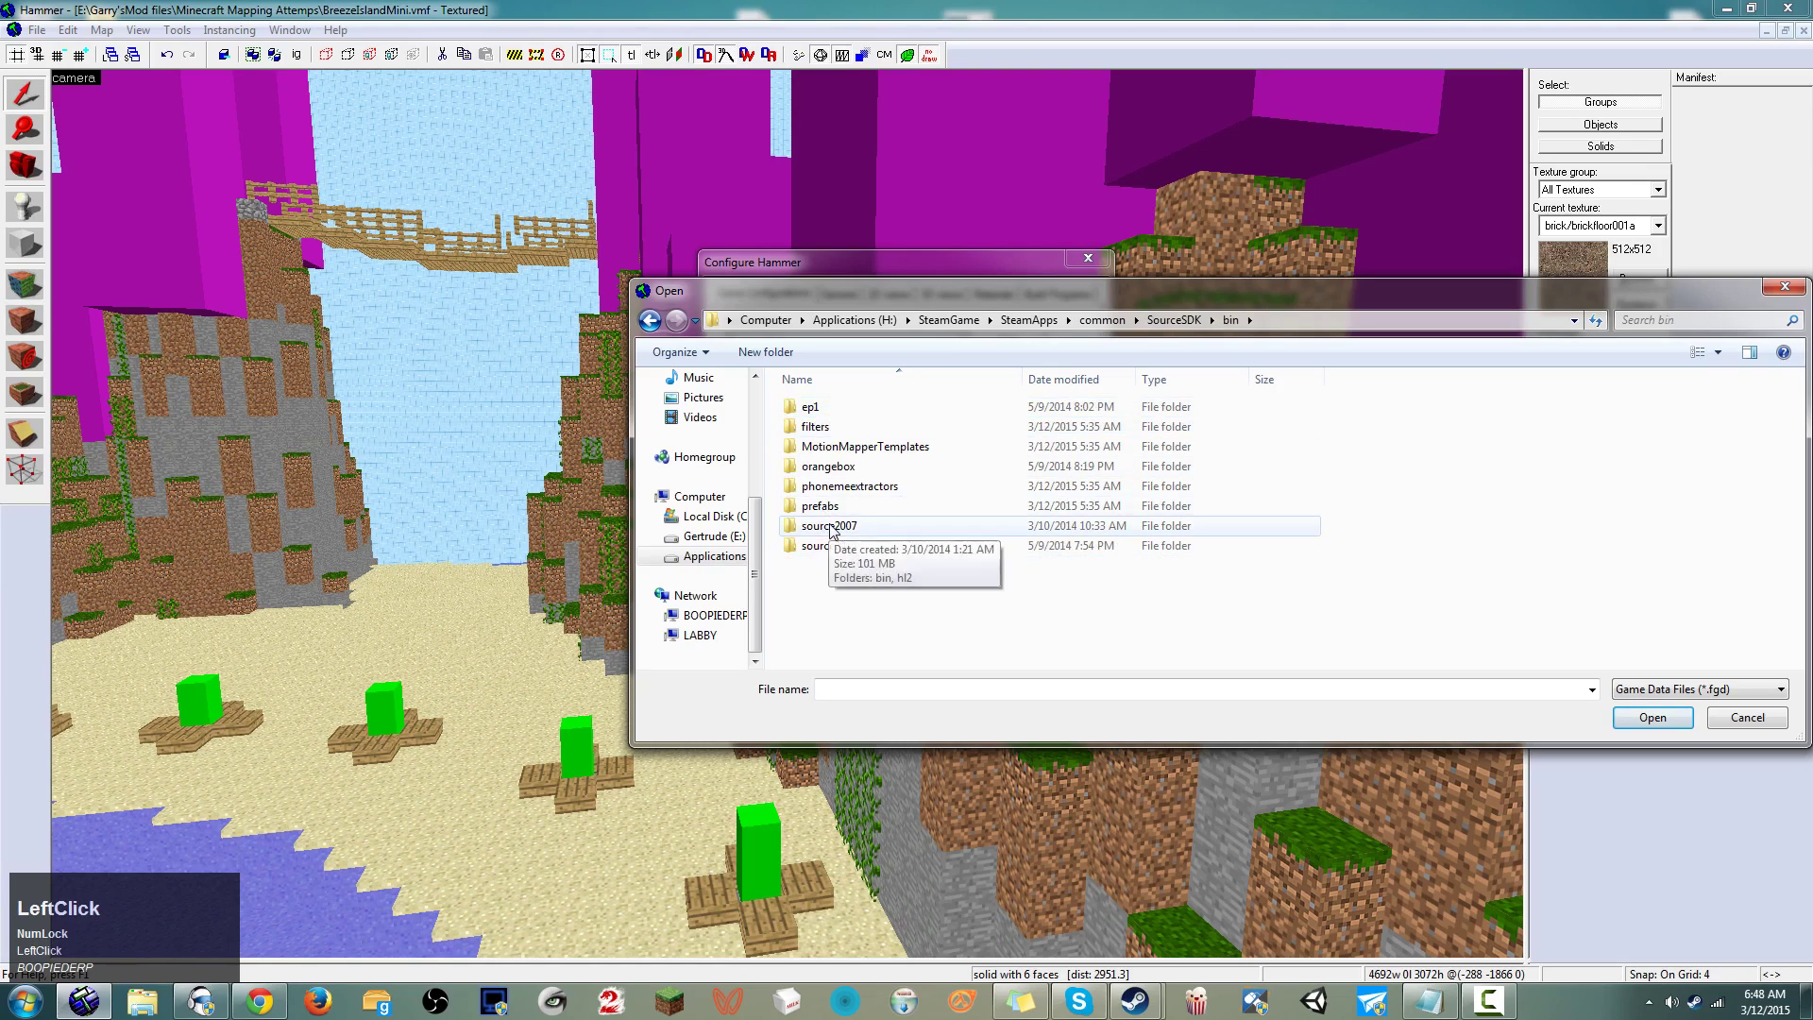
{"action": "double_click", "coordinate": [832, 526]}
{"action": "double_click", "coordinate": [821, 409]}
{"action": "left_click", "coordinate": [850, 606]}
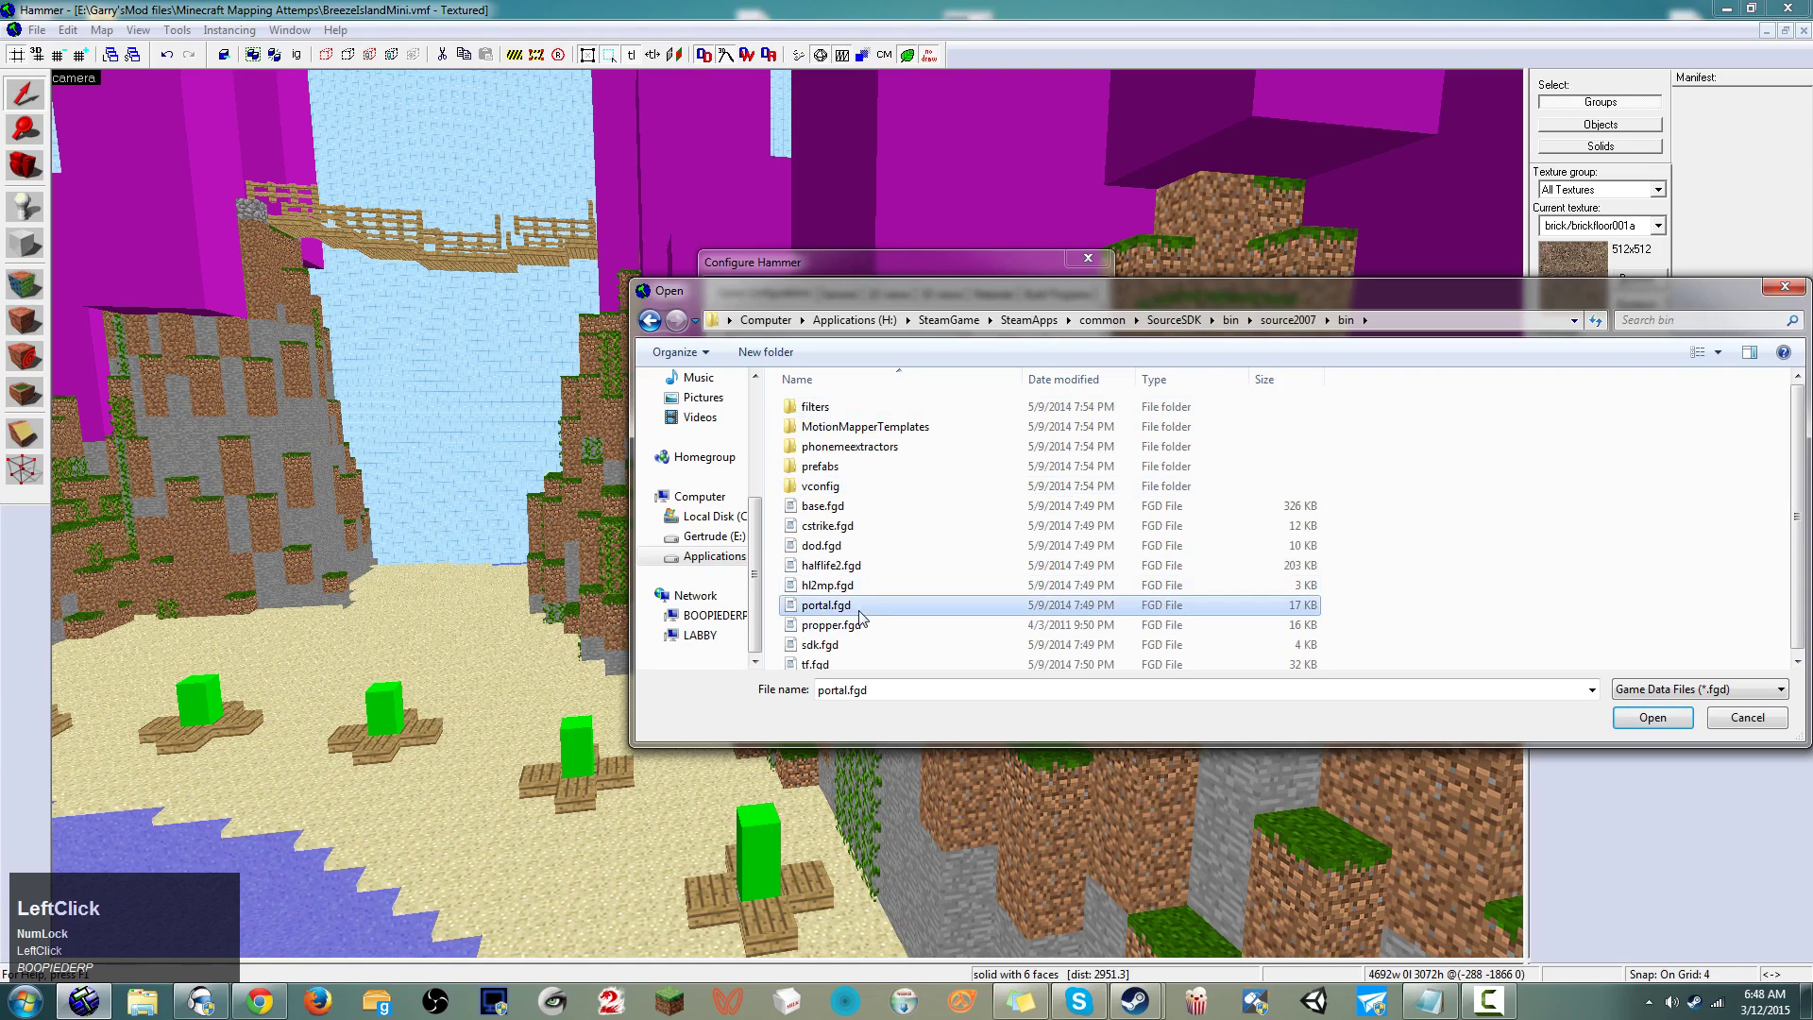